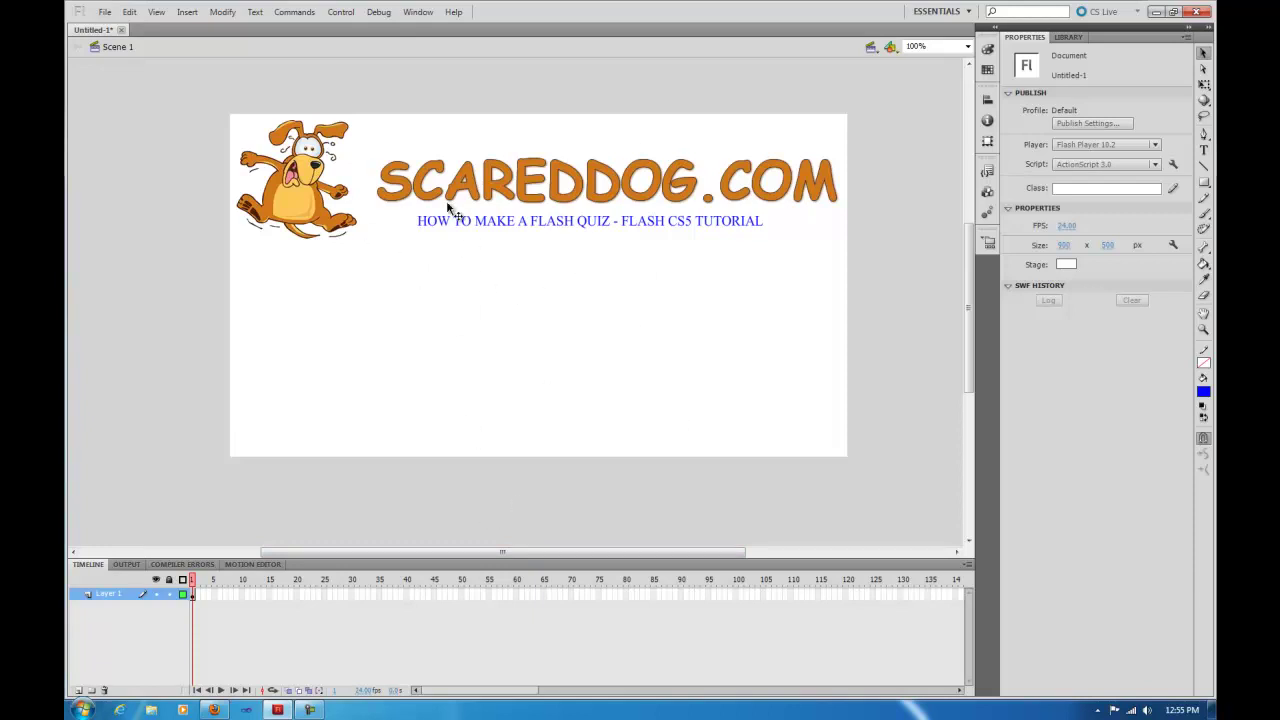
Rename Layer 1 as Intro.
{"action": "double_click", "coordinate": [107, 596]}
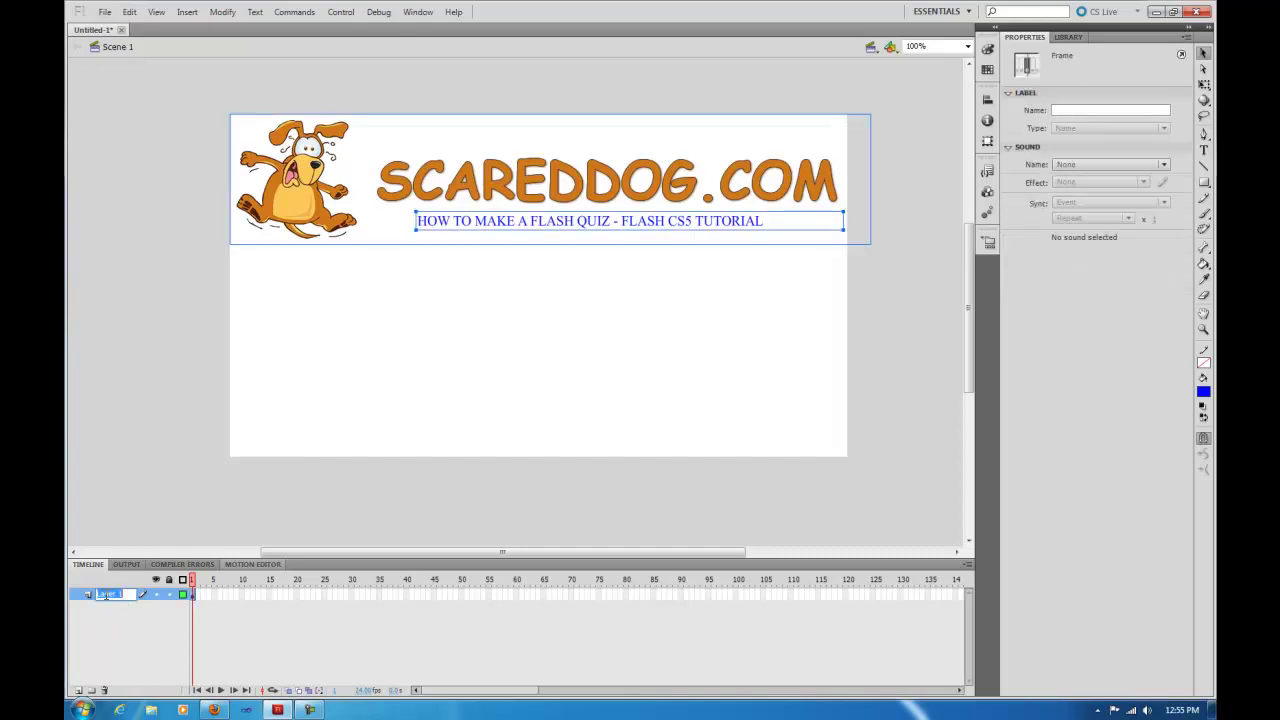
{"action": "type", "text": "Title"}
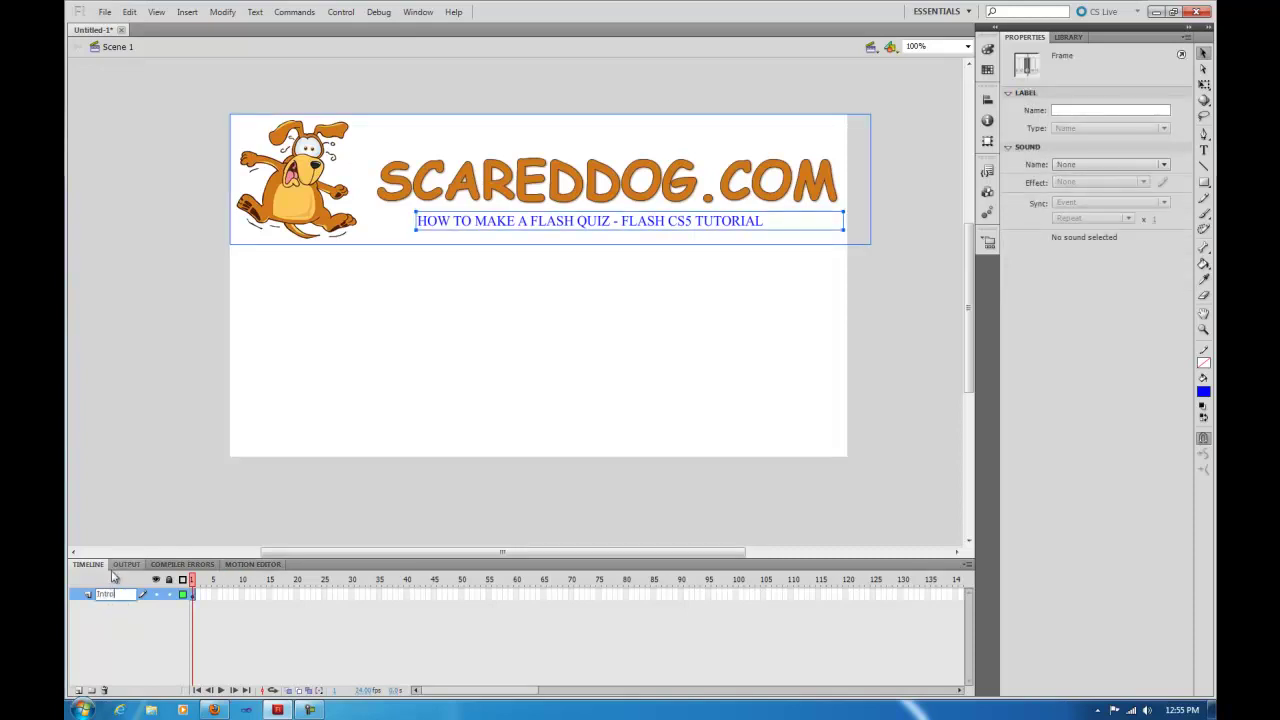
{"action": "key", "text": "Return"}
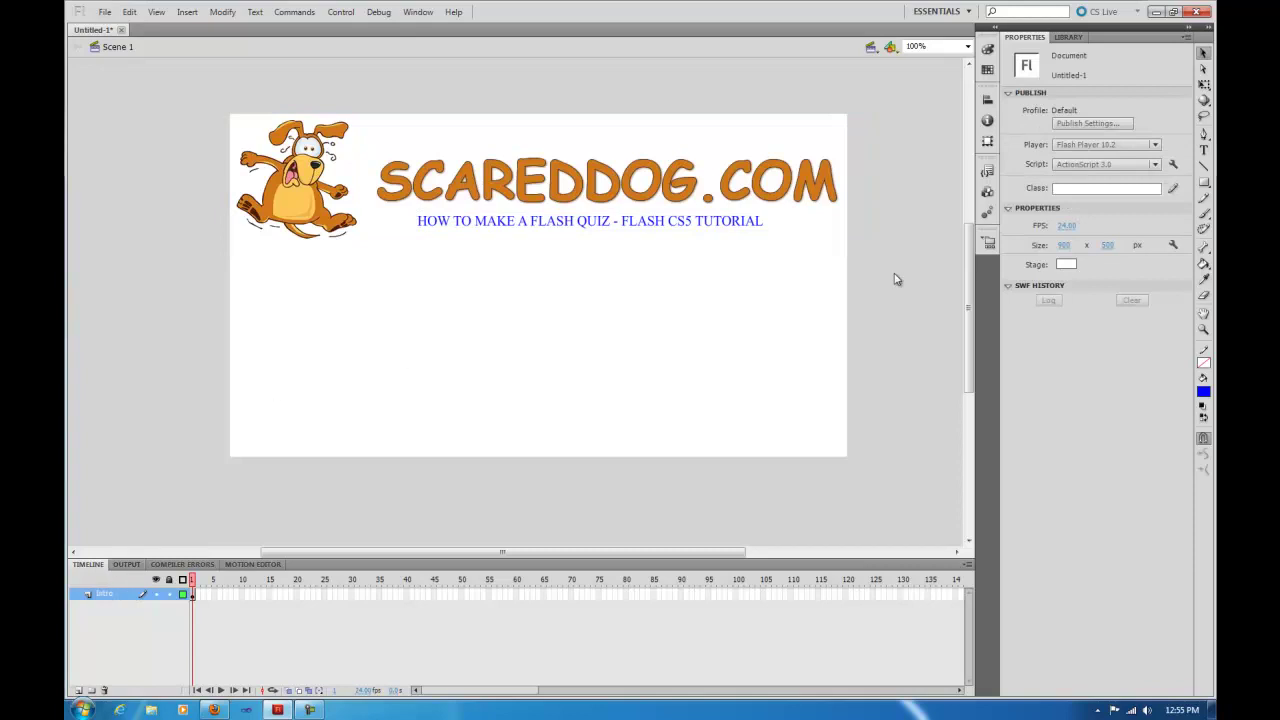
Add a static text field about 534 px wide below the header reading "CLICK HERE TO PLAY!".
{"action": "left_click", "coordinate": [1203, 150]}
{"action": "mouse_move", "coordinate": [366, 318]}
{"action": "left_mouse_down"}
{"action": "mouse_move", "coordinate": [608, 357]}
{"action": "mouse_move", "coordinate": [731, 355]}
{"action": "left_mouse_up"}
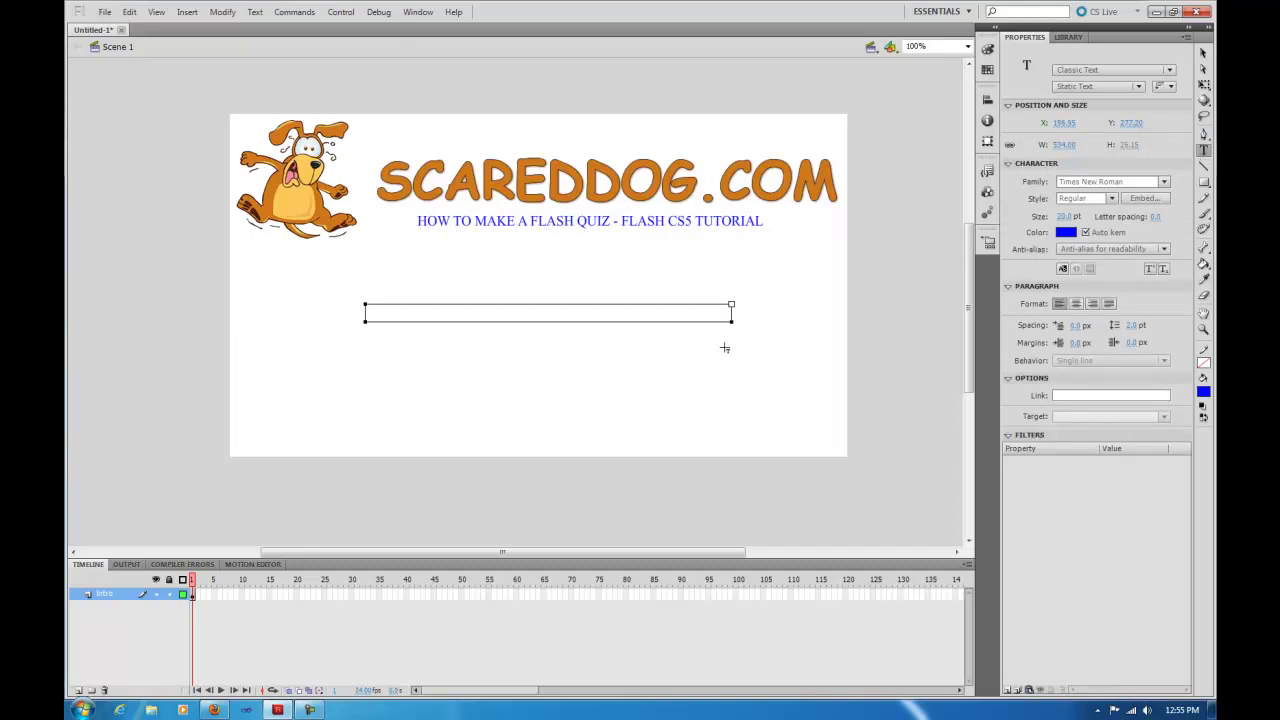
{"action": "type", "text": "CLICK HERE TO PLAY!"}
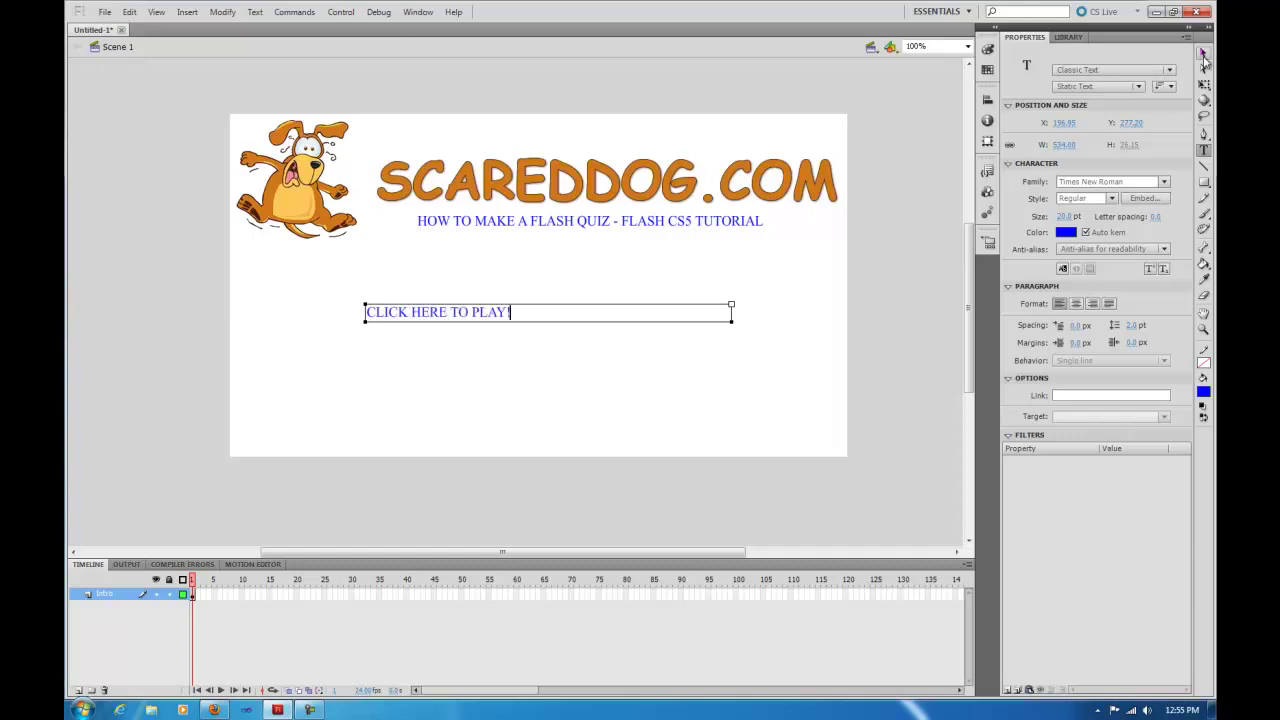
Set the "CLICK HERE TO PLAY!" text to 44 pt and colour it red (#FF0000).
{"action": "left_click", "coordinate": [1203, 54]}
{"action": "left_click", "coordinate": [583, 322]}
{"action": "left_click", "coordinate": [455, 318]}
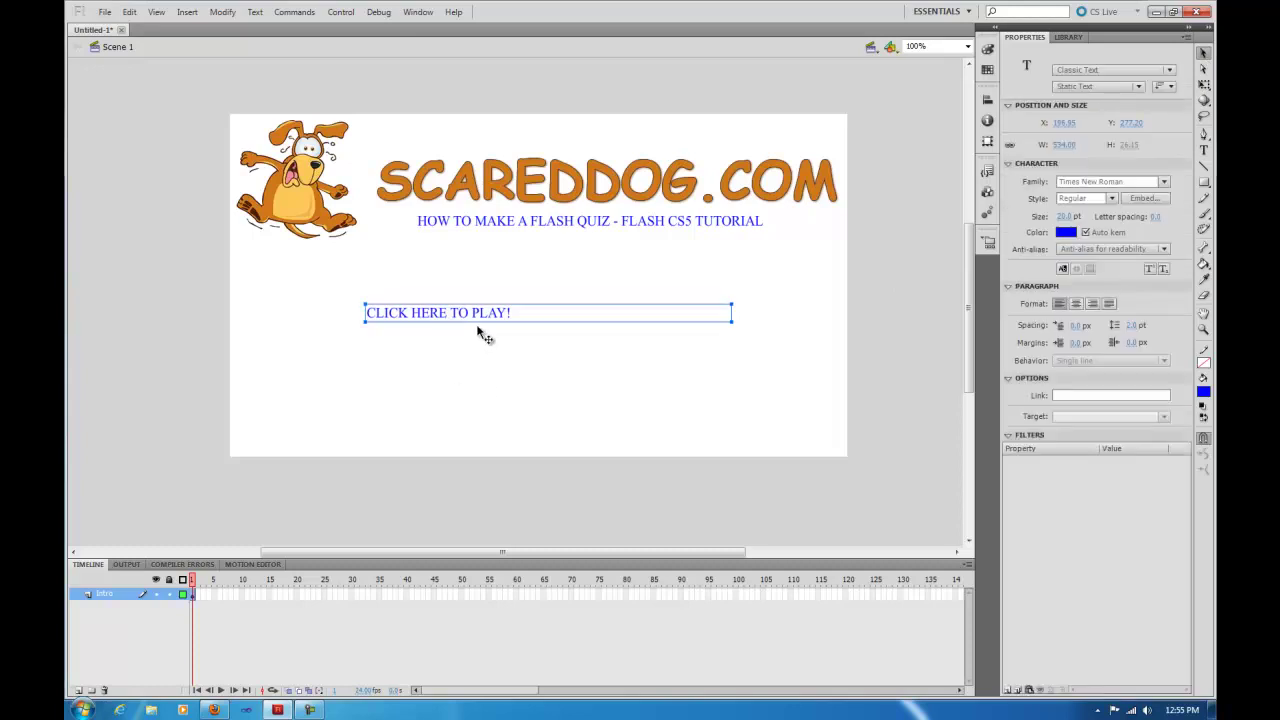
{"action": "left_click", "coordinate": [1065, 218]}
{"action": "scroll", "coordinate": [1065, 218], "scroll_direction": "up", "scroll_amount": 5}
{"action": "scroll", "coordinate": [1065, 218], "scroll_direction": "down", "scroll_amount": 8}
{"action": "left_click_drag", "start_coordinate": [1065, 220], "coordinate": [1088, 221]}
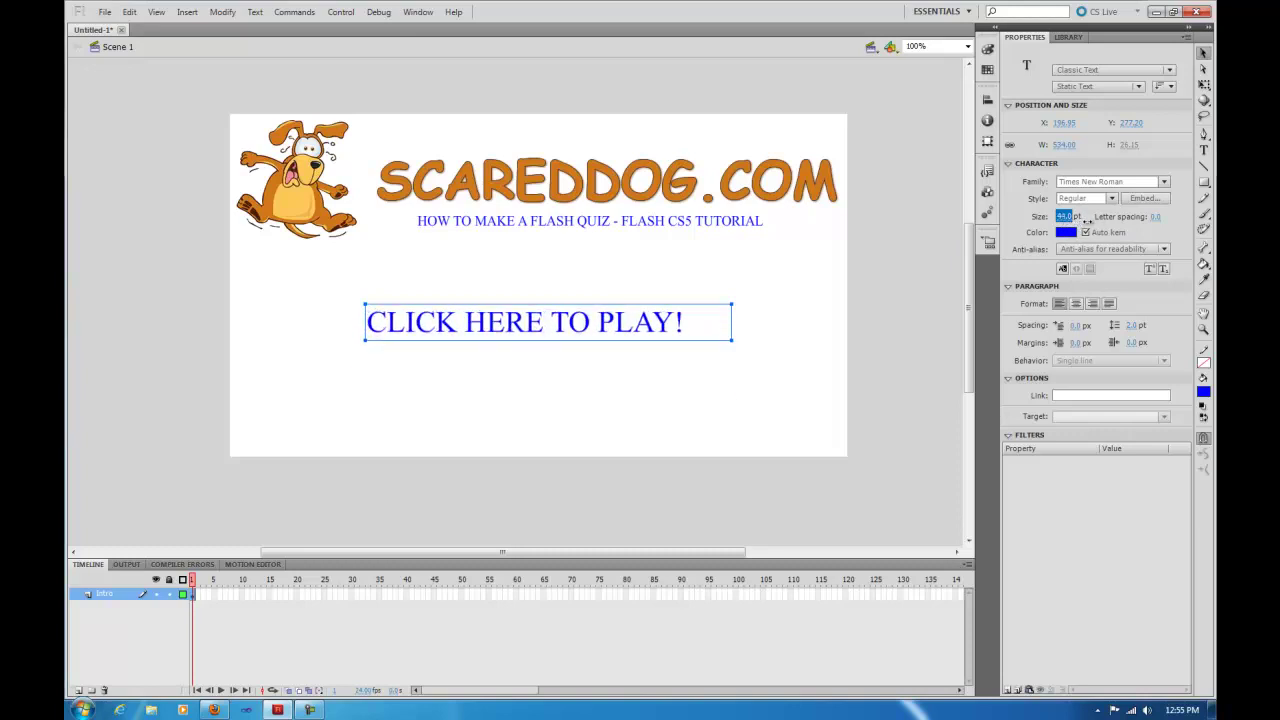
{"action": "left_click", "coordinate": [1066, 232]}
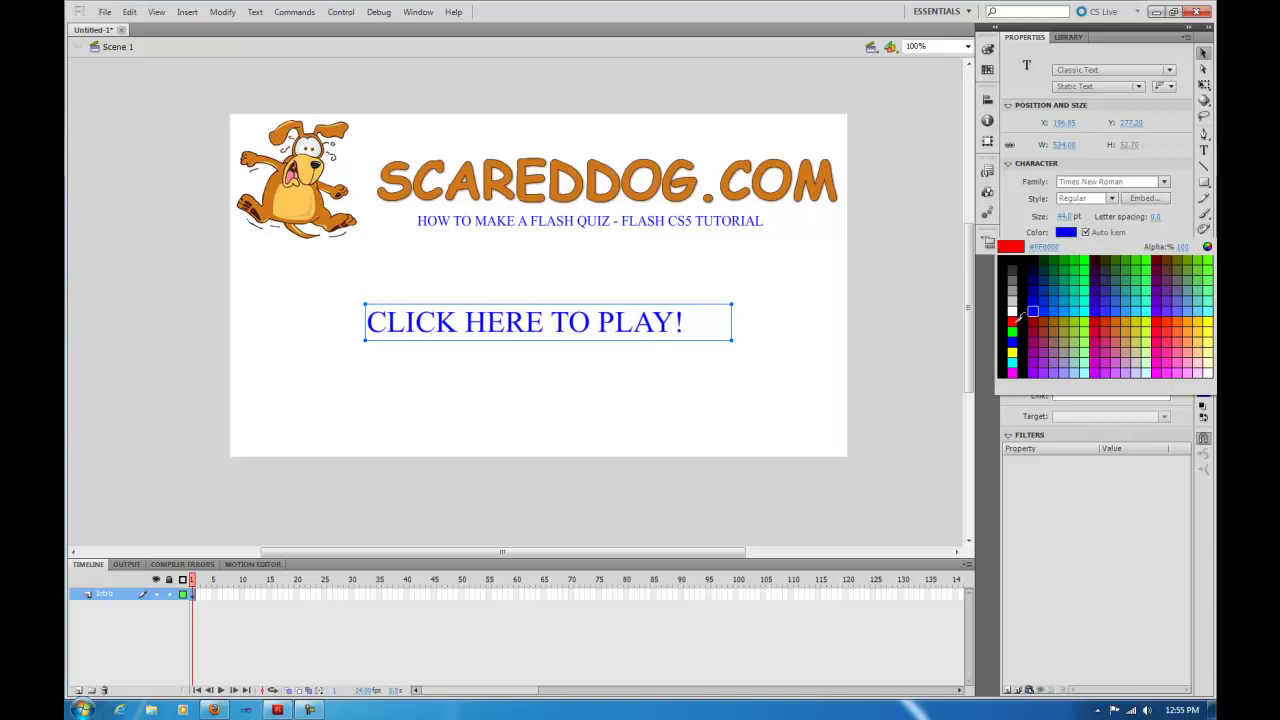
{"action": "left_click", "coordinate": [1018, 316]}
{"action": "left_click", "coordinate": [822, 318]}
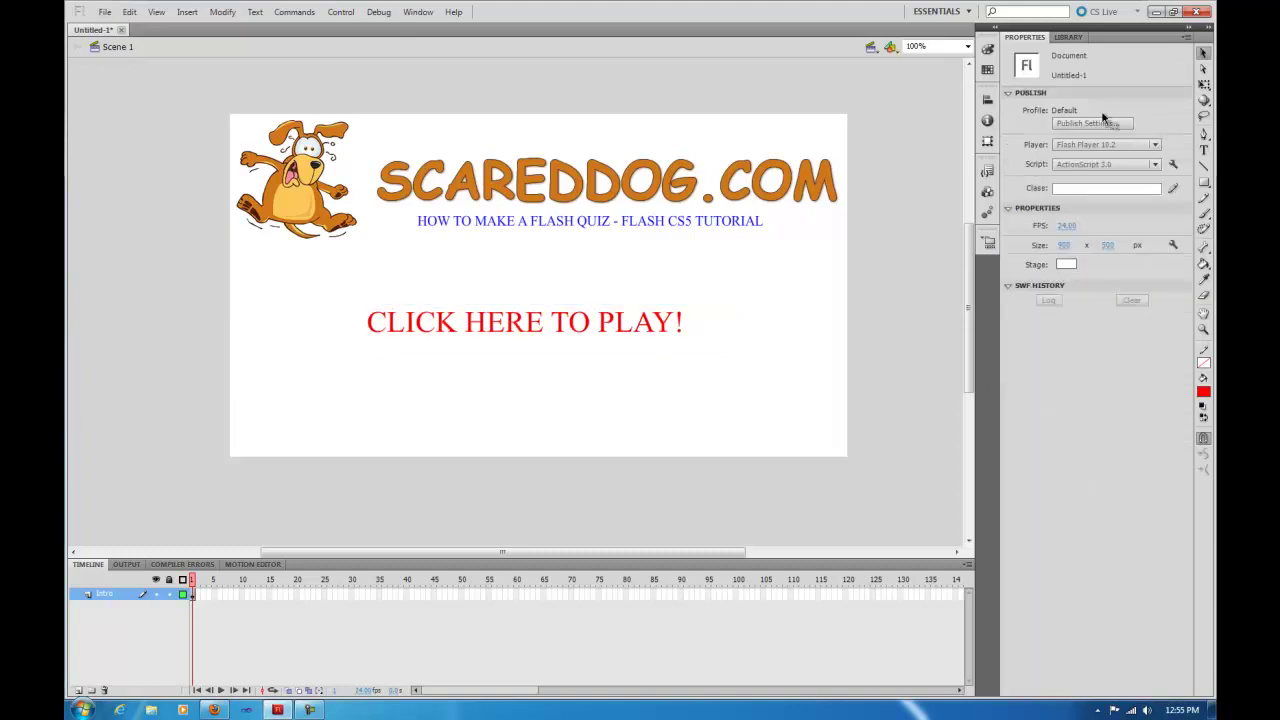
Shift the "CLICK HERE TO PLAY!" text about 34 px to the right on the stage.
{"action": "left_click_drag", "start_coordinate": [578, 325], "coordinate": [600, 328]}
{"action": "left_click", "coordinate": [588, 267]}
{"action": "left_click", "coordinate": [550, 318]}
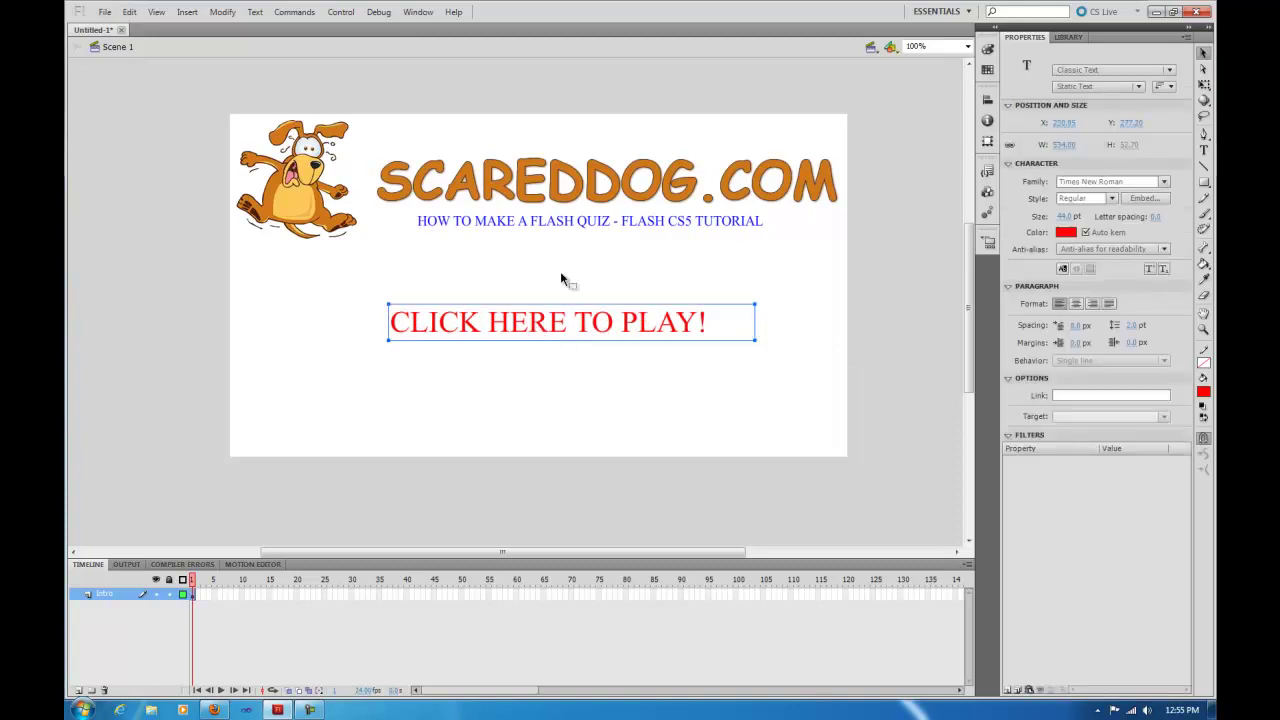
Convert the "CLICK HERE TO PLAY!" text to a Button symbol named btnPlay.
{"action": "right_click", "coordinate": [538, 324]}
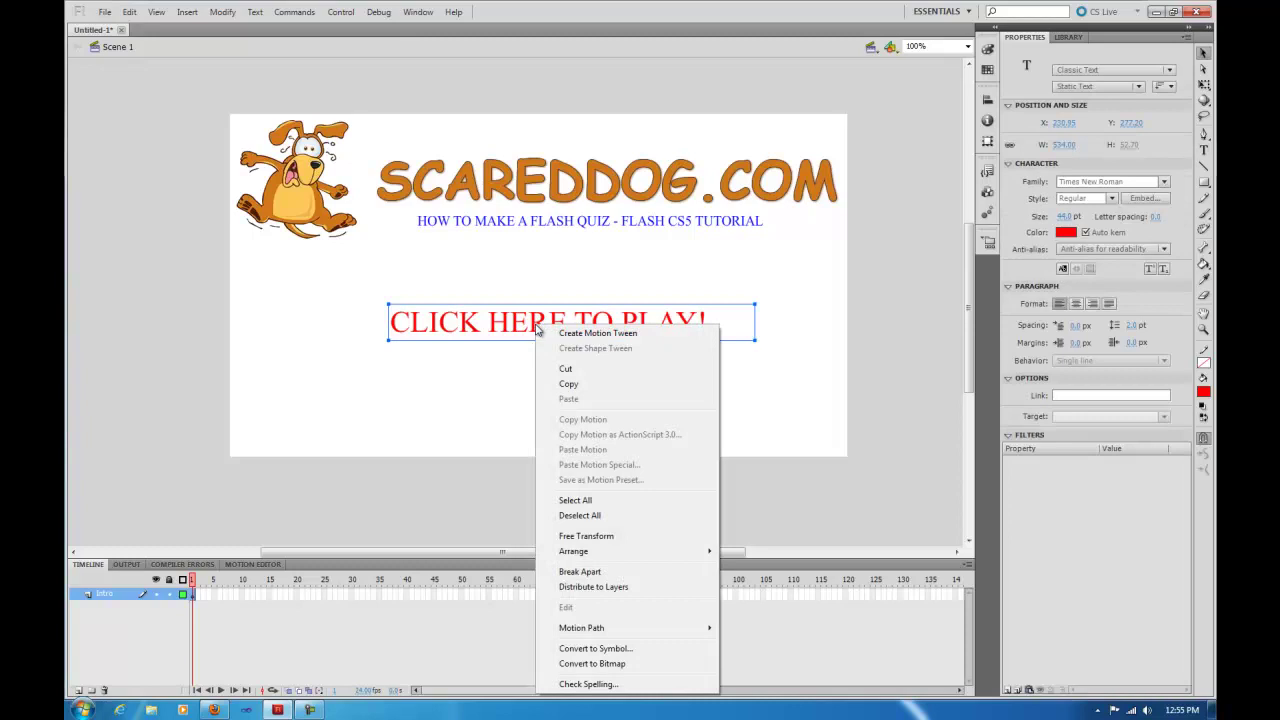
{"action": "left_click", "coordinate": [613, 650]}
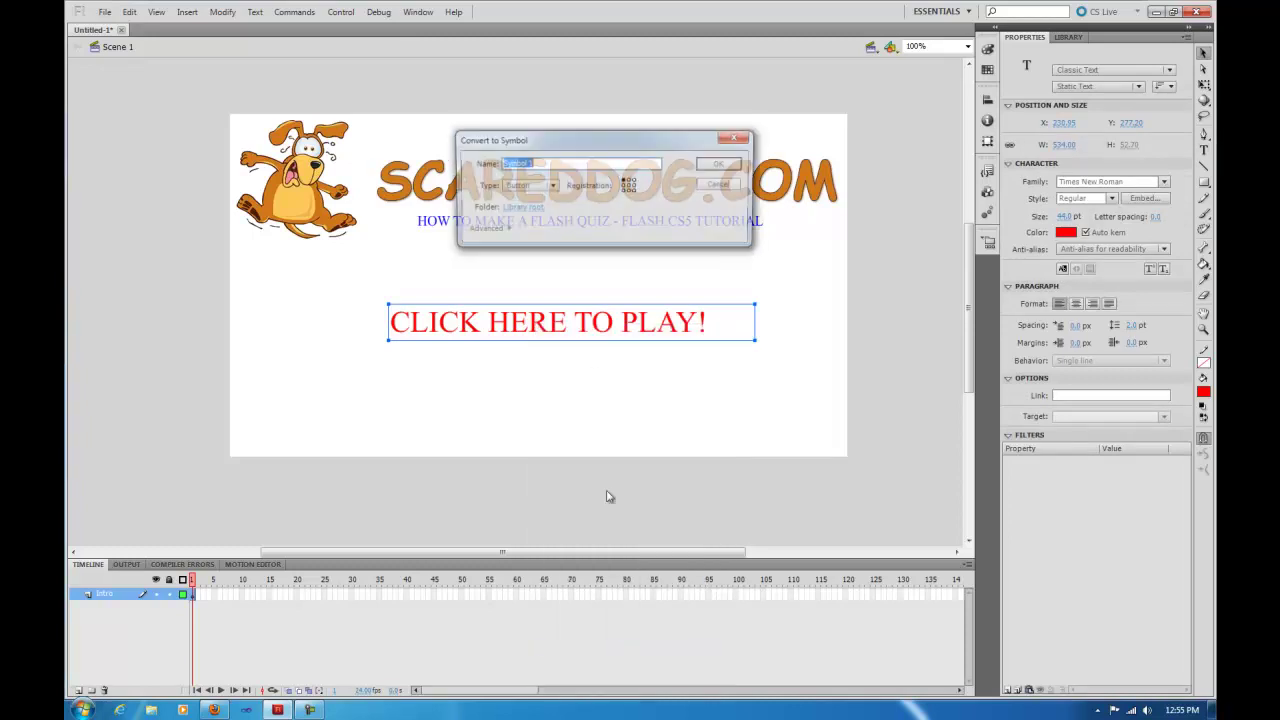
{"action": "left_click", "coordinate": [549, 186]}
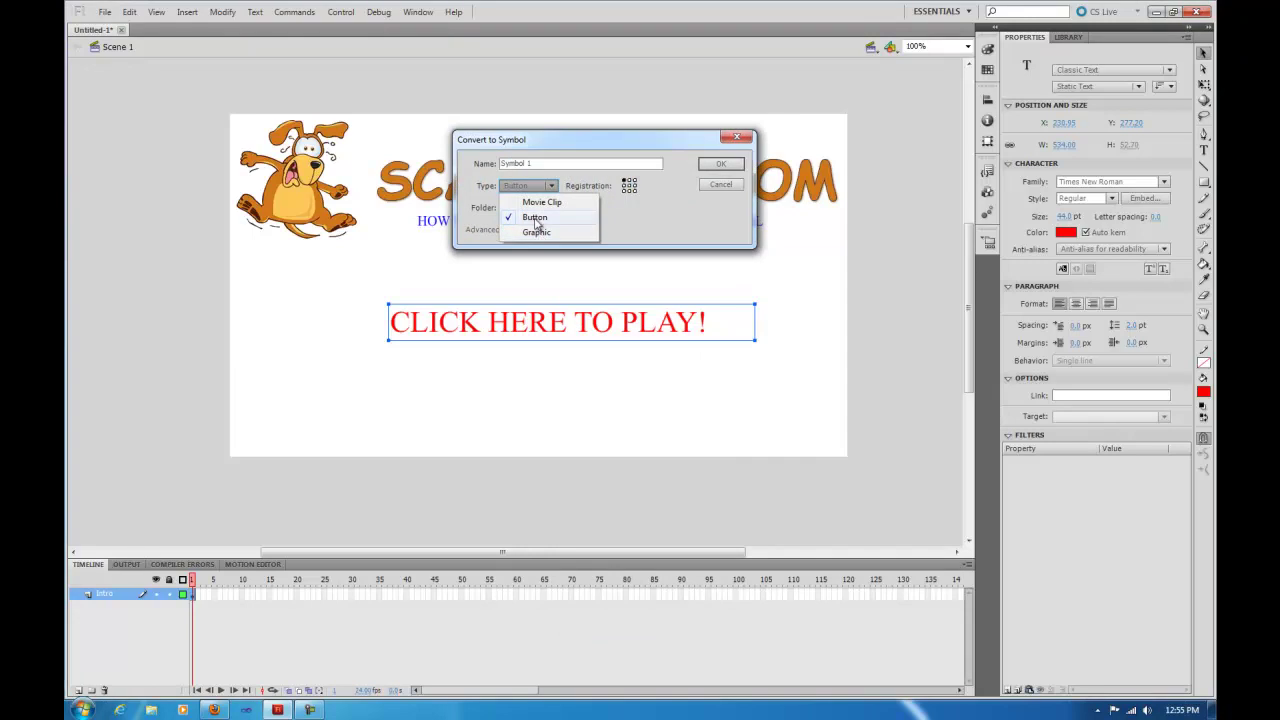
{"action": "left_click", "coordinate": [536, 218]}
{"action": "left_click_drag", "start_coordinate": [540, 163], "coordinate": [465, 167]}
{"action": "type", "text": "btnPlay"}
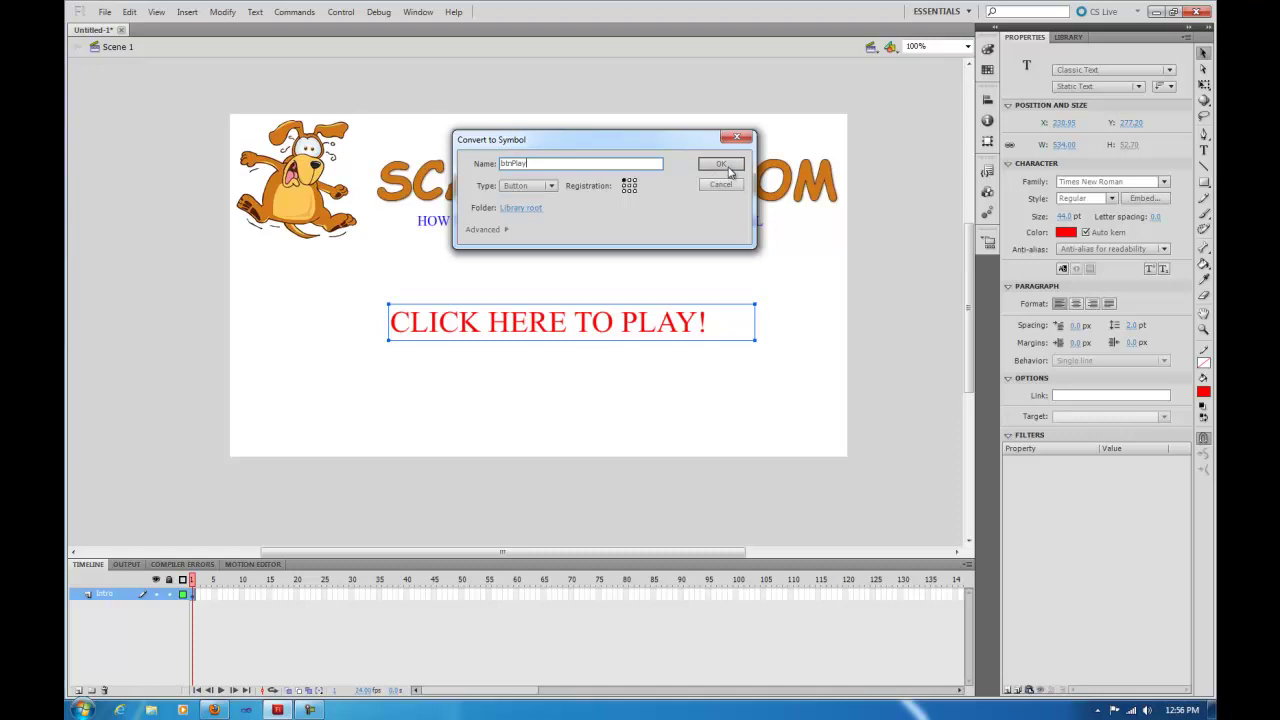
{"action": "left_click", "coordinate": [722, 164]}
{"action": "left_click", "coordinate": [557, 414]}
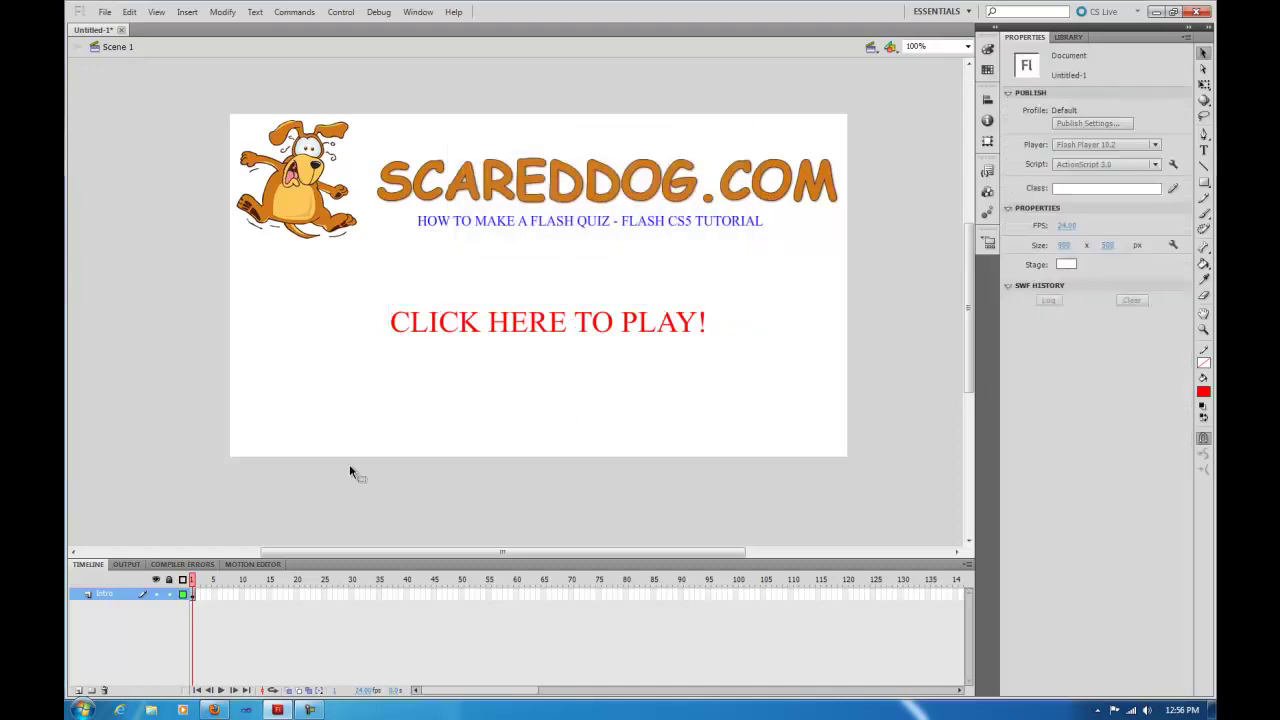
Add a new layer above Intro and name it Q&A.
{"action": "left_click", "coordinate": [79, 690]}
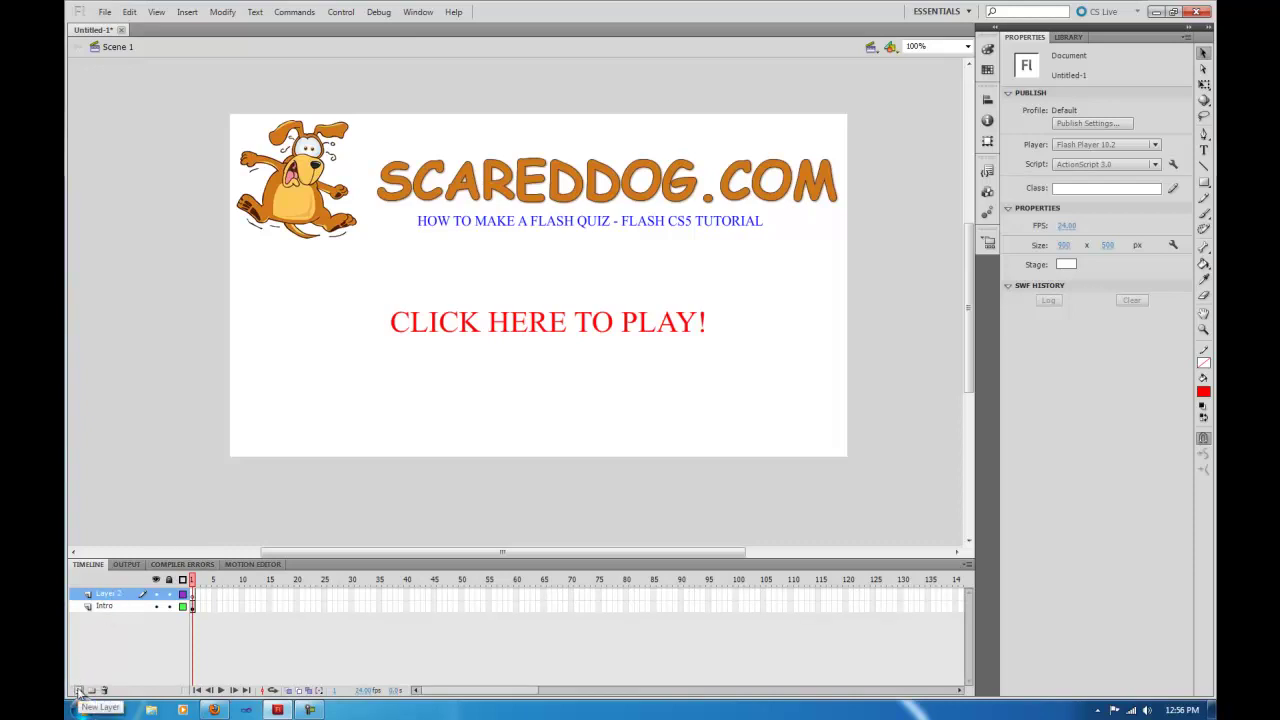
{"action": "double_click", "coordinate": [109, 594]}
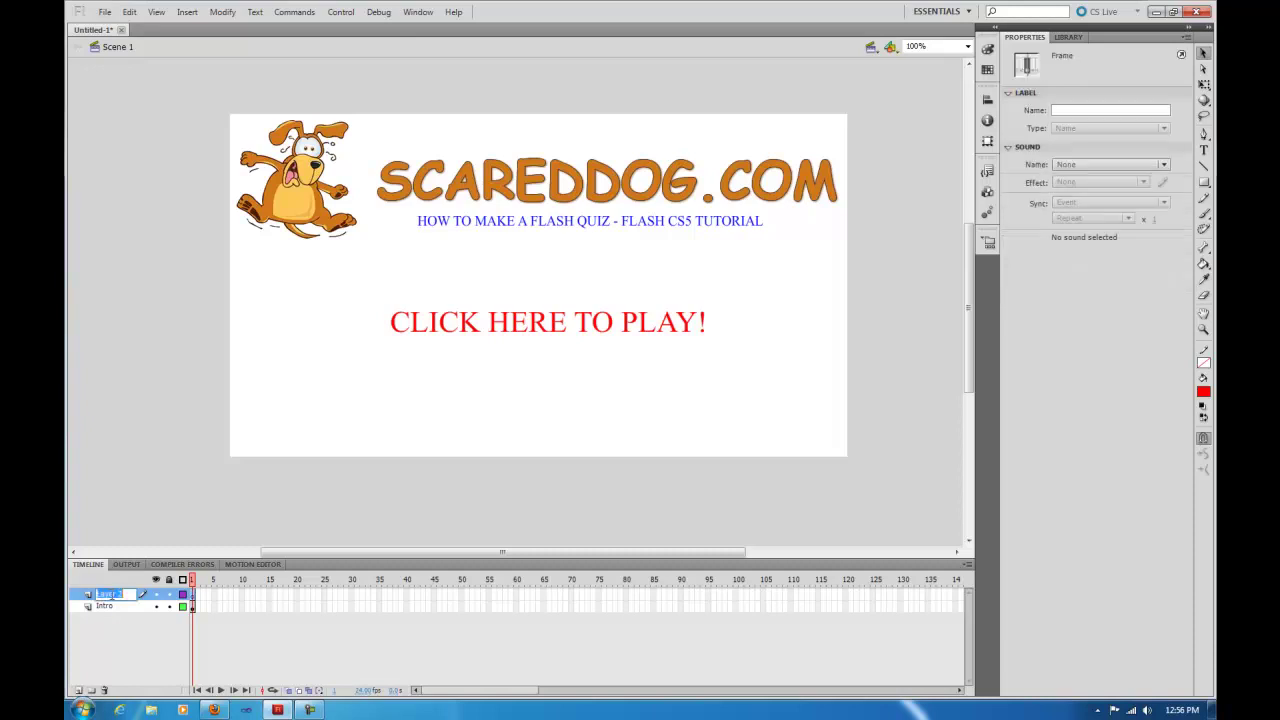
{"action": "type", "text": "Q&A"}
{"action": "key", "text": "Return"}
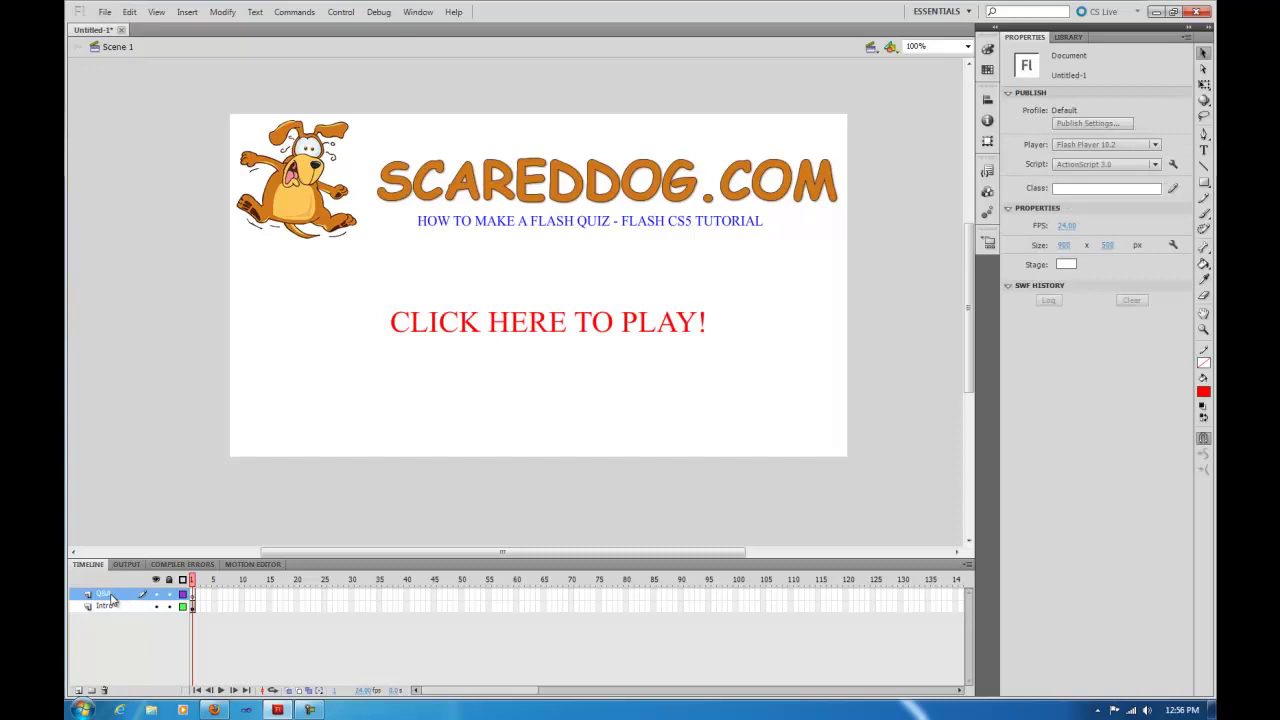
Insert keyframes at frame 2 on both the Q&A and Intro layers, then compare frames 1 and 2.
{"action": "left_click", "coordinate": [197, 595]}
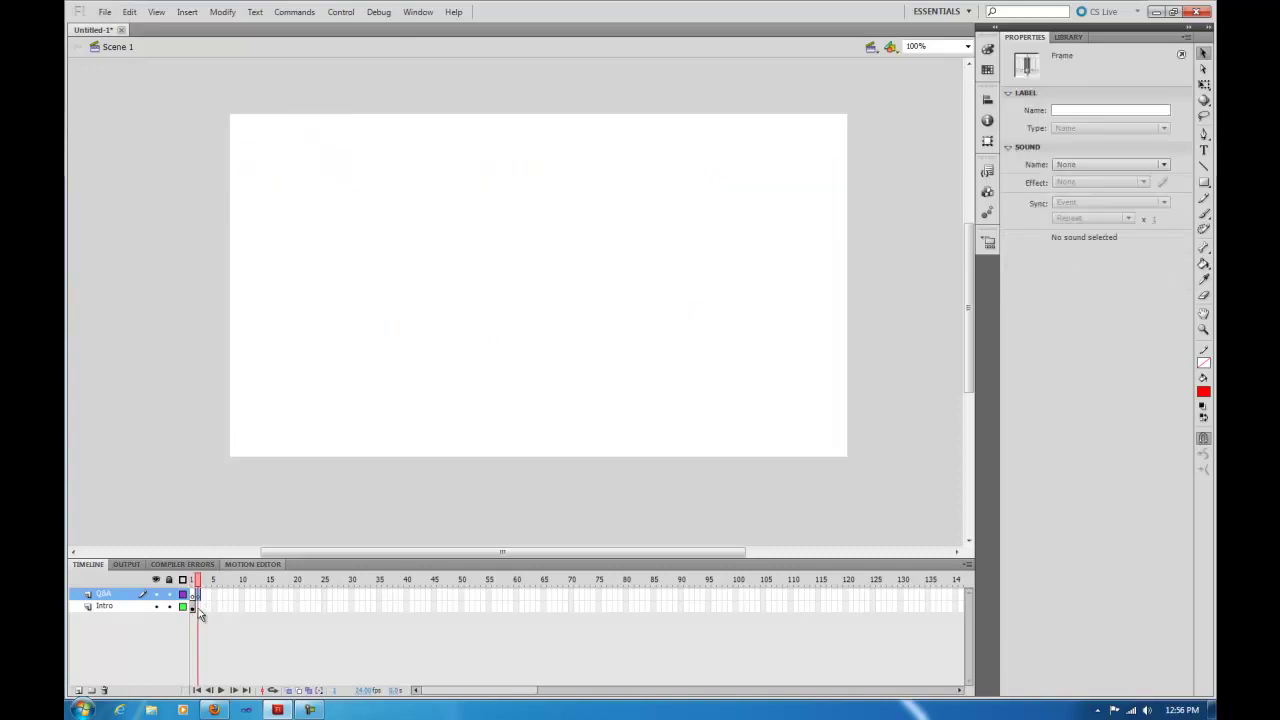
{"action": "left_click", "coordinate": [200, 607]}
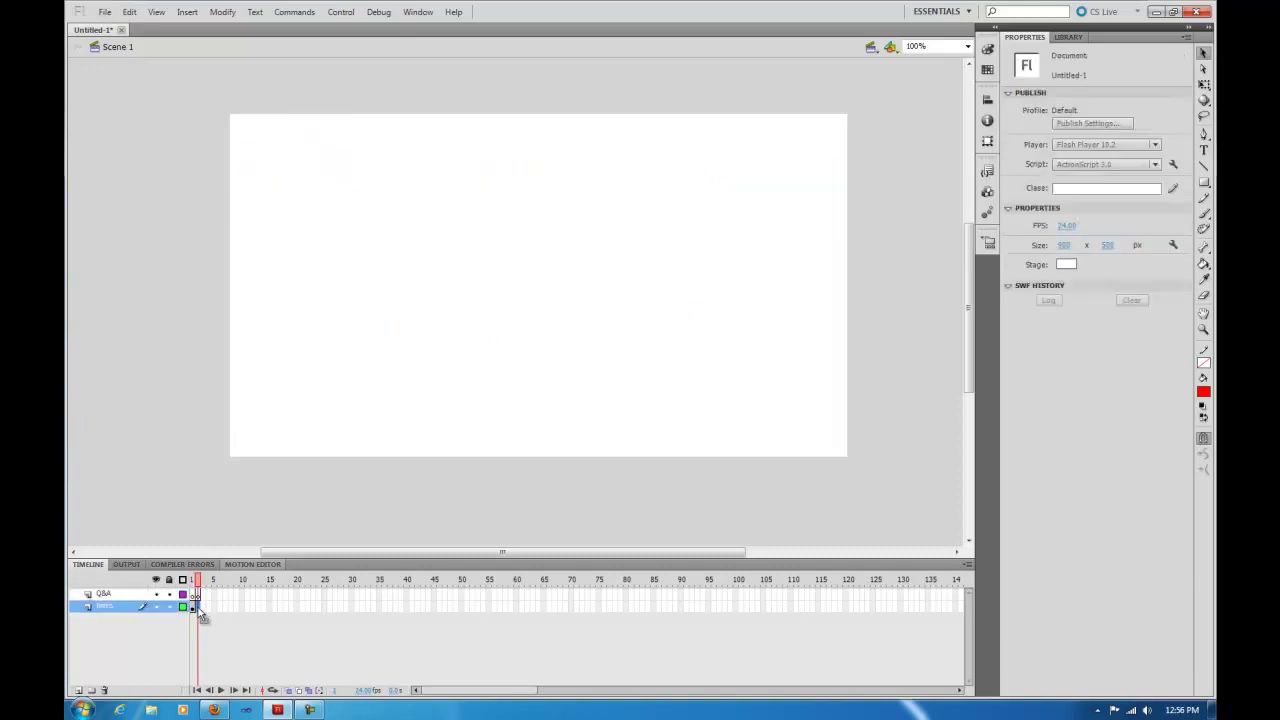
{"action": "left_click", "coordinate": [199, 607]}
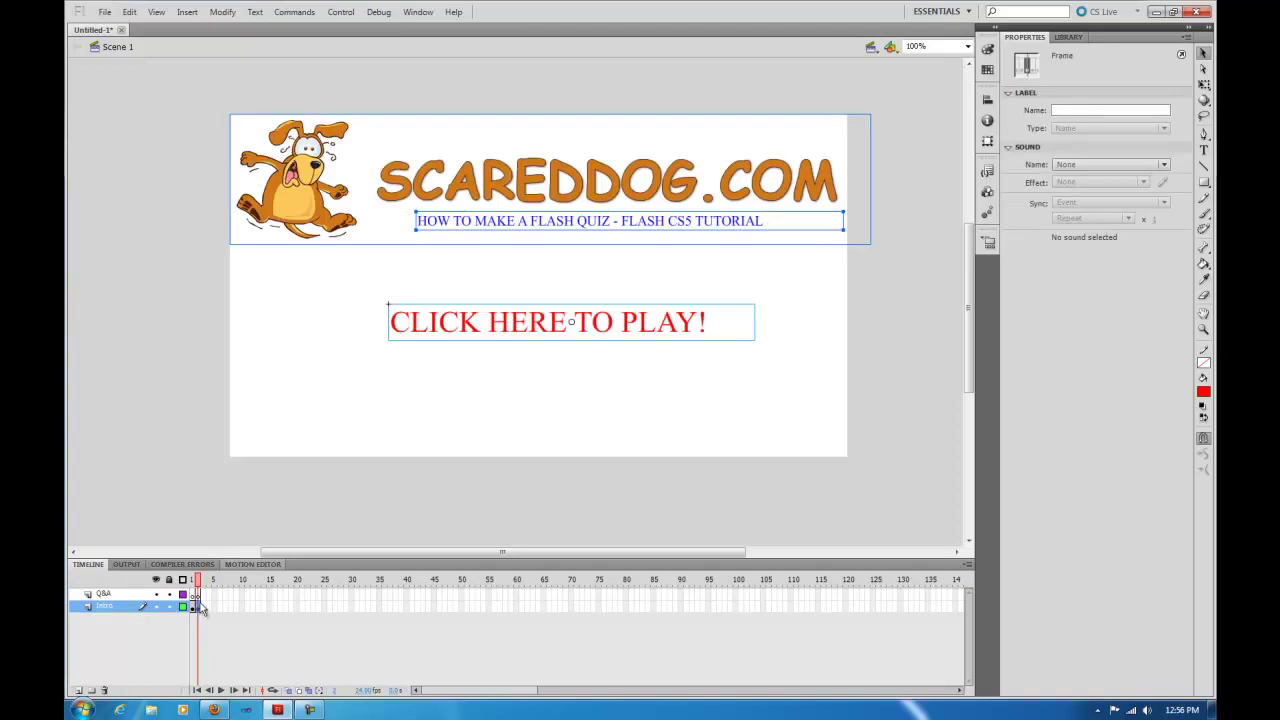
{"action": "left_click", "coordinate": [199, 580]}
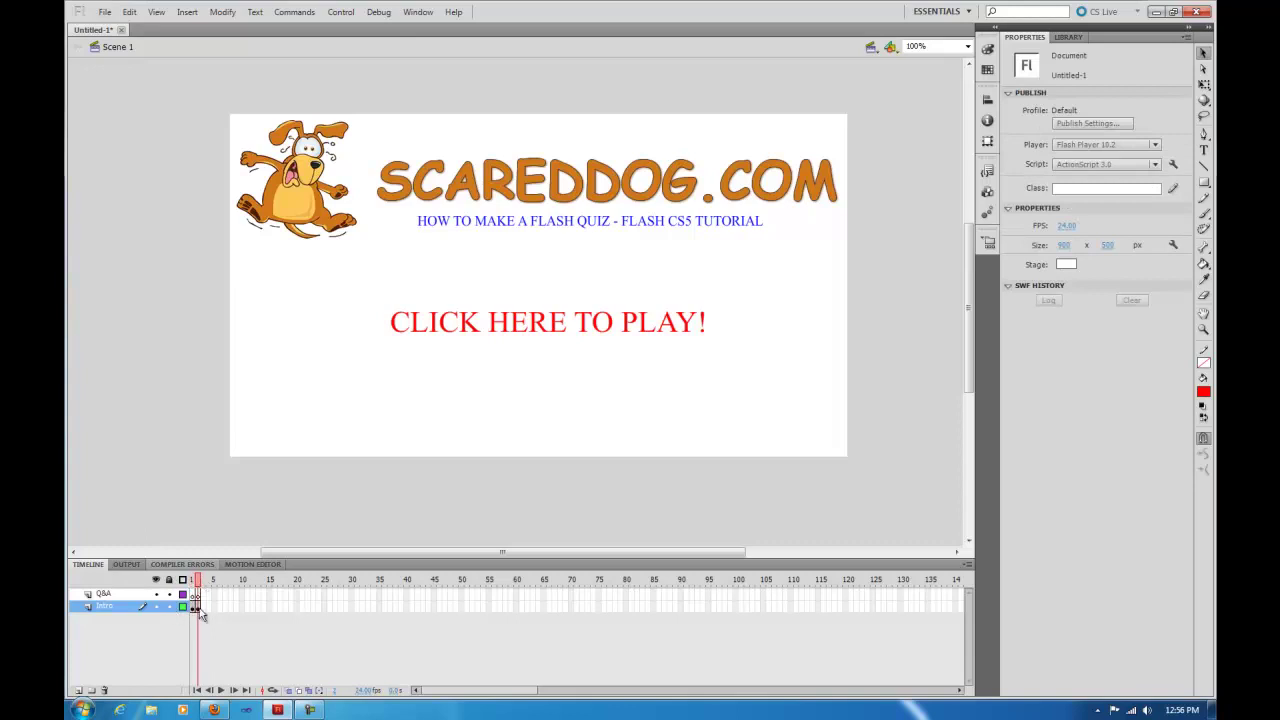
{"action": "left_click", "coordinate": [194, 583]}
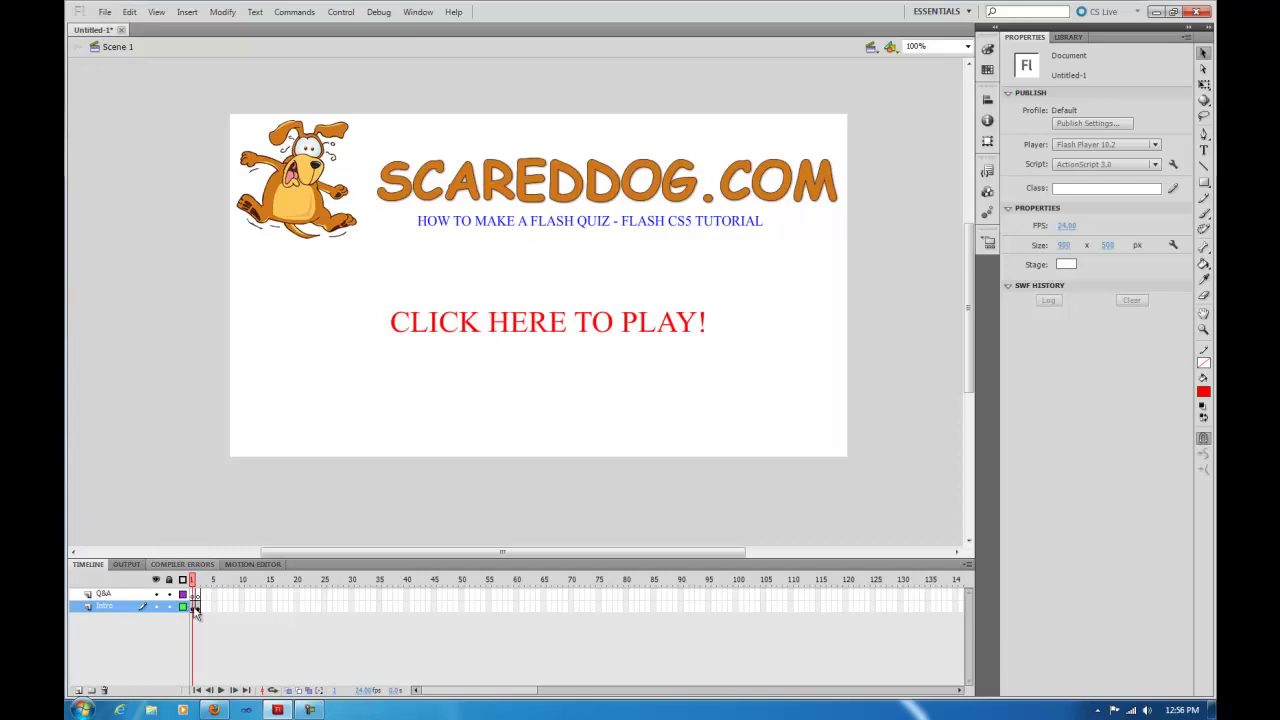
Delete the "CLICK HERE TO PLAY!" button from frame 2 of the Intro layer and check frame 1 against it.
{"action": "left_click", "coordinate": [198, 607]}
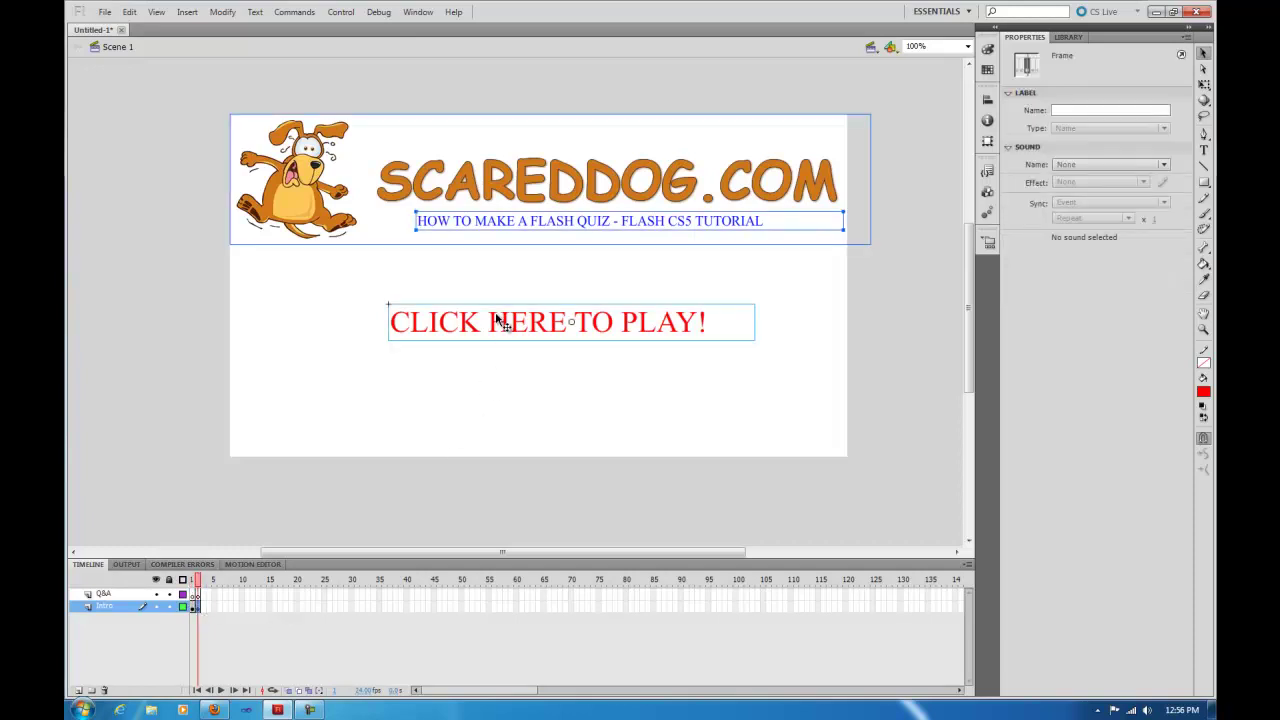
{"action": "left_click", "coordinate": [497, 378]}
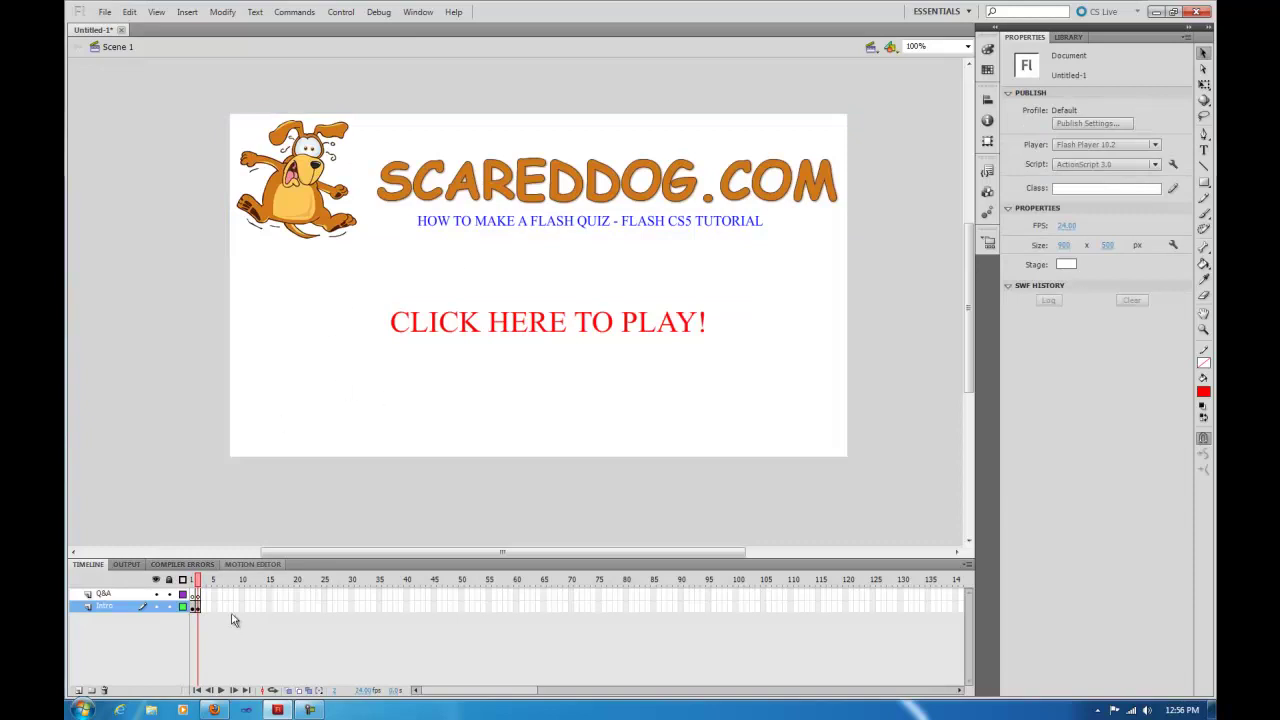
{"action": "left_click", "coordinate": [198, 607]}
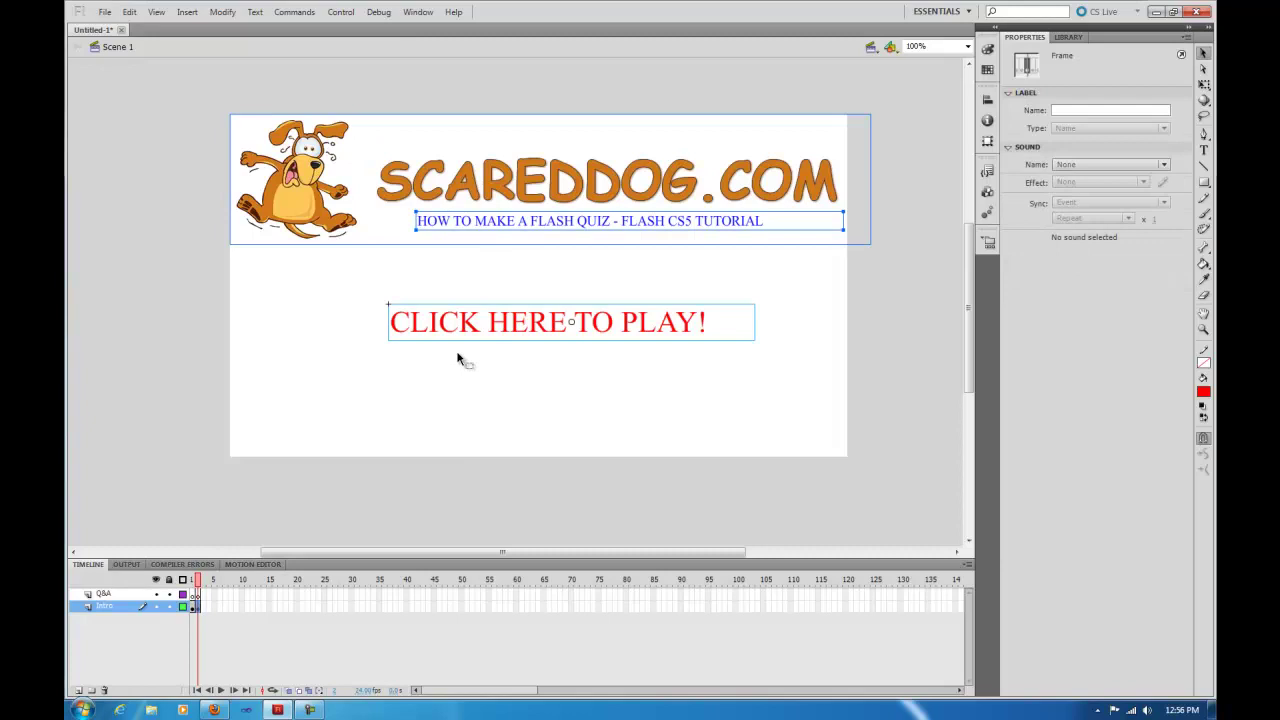
{"action": "left_click", "coordinate": [195, 308]}
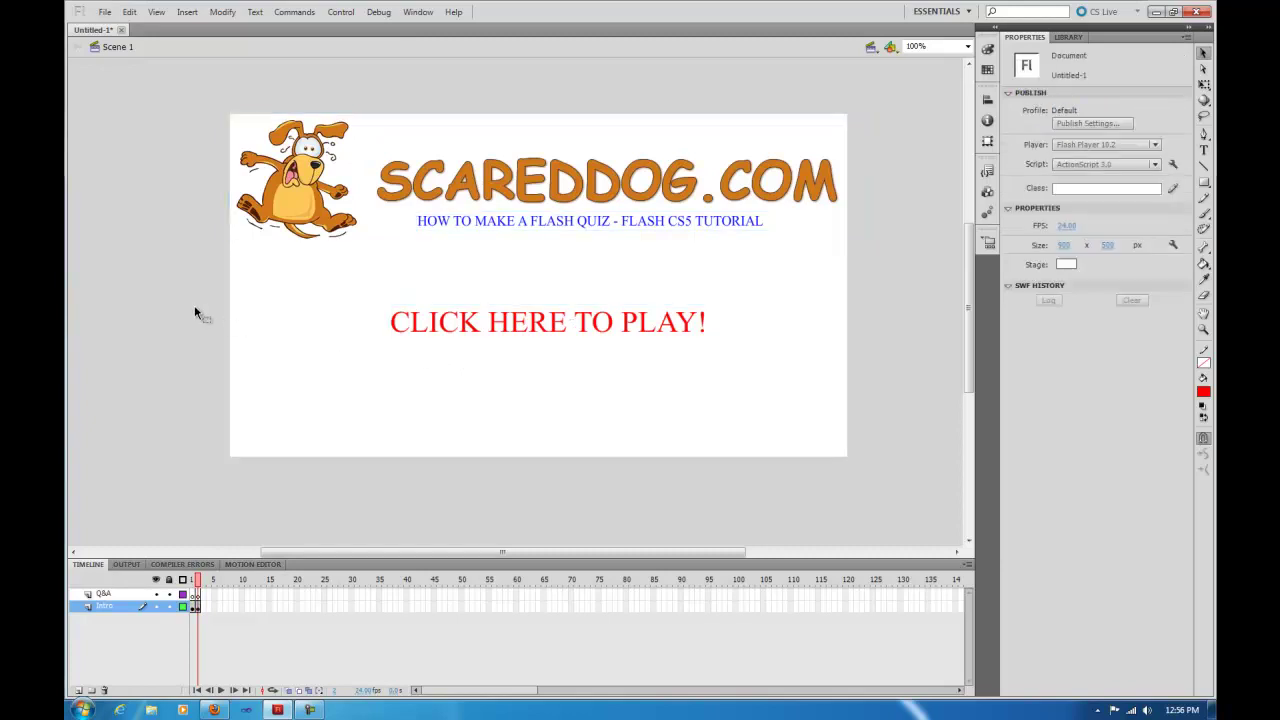
{"action": "left_click", "coordinate": [432, 332]}
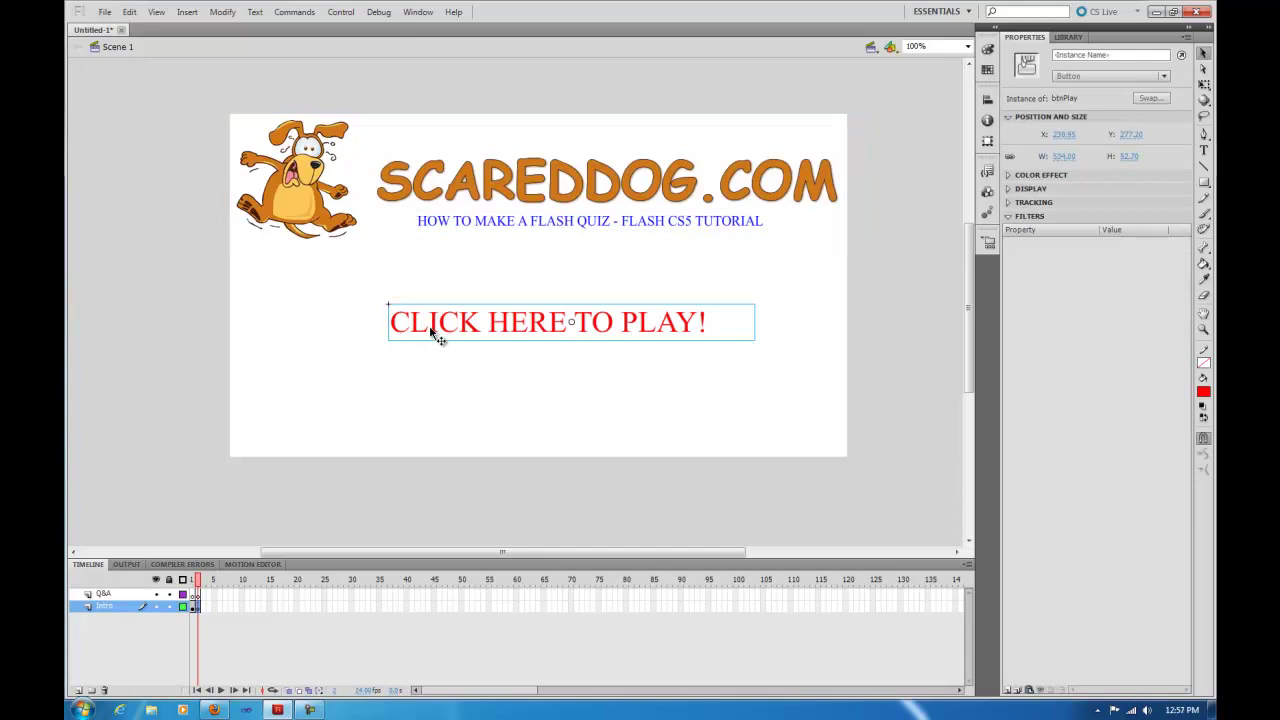
{"action": "key", "text": "Delete"}
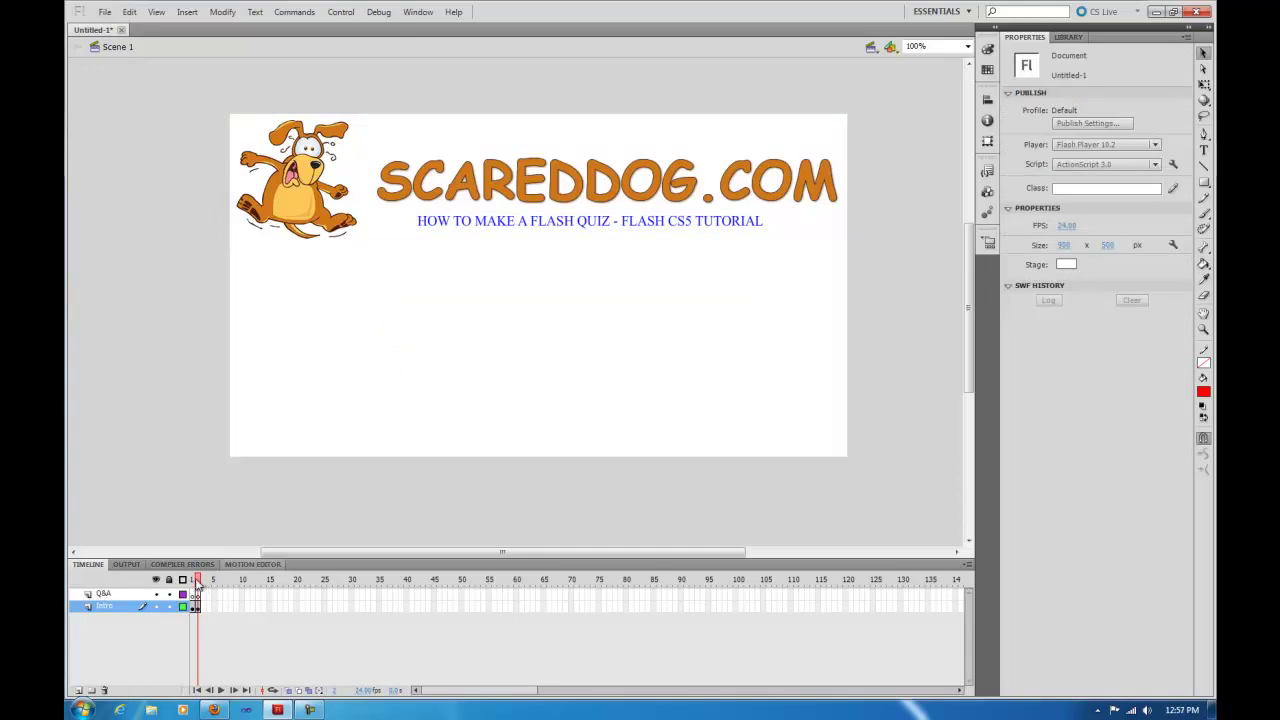
{"action": "left_click", "coordinate": [194, 580]}
{"action": "left_click", "coordinate": [199, 580]}
Add a 20 pt text field about 597 px wide under the header in frame 2 reading "HOW MANY LIFE BOATS DID THE TITANIC HAVE?".
{"action": "left_click", "coordinate": [1204, 150]}
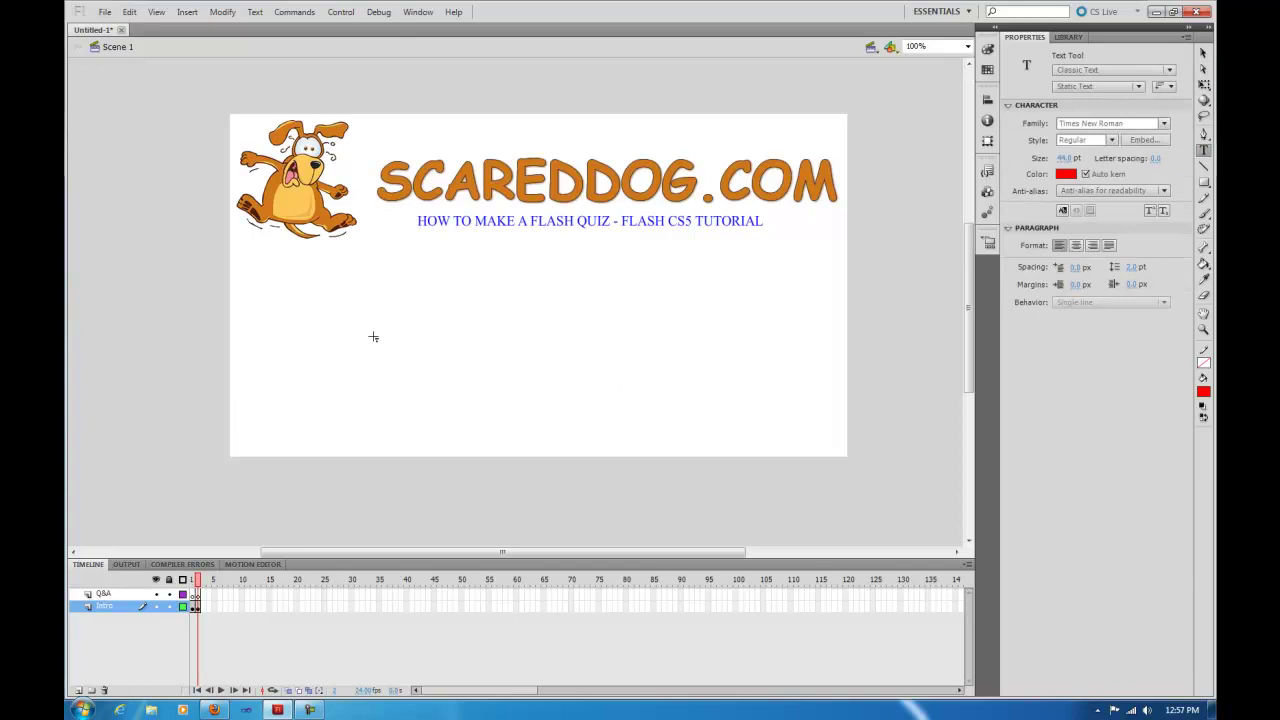
{"action": "left_click_drag", "start_coordinate": [355, 246], "coordinate": [765, 329]}
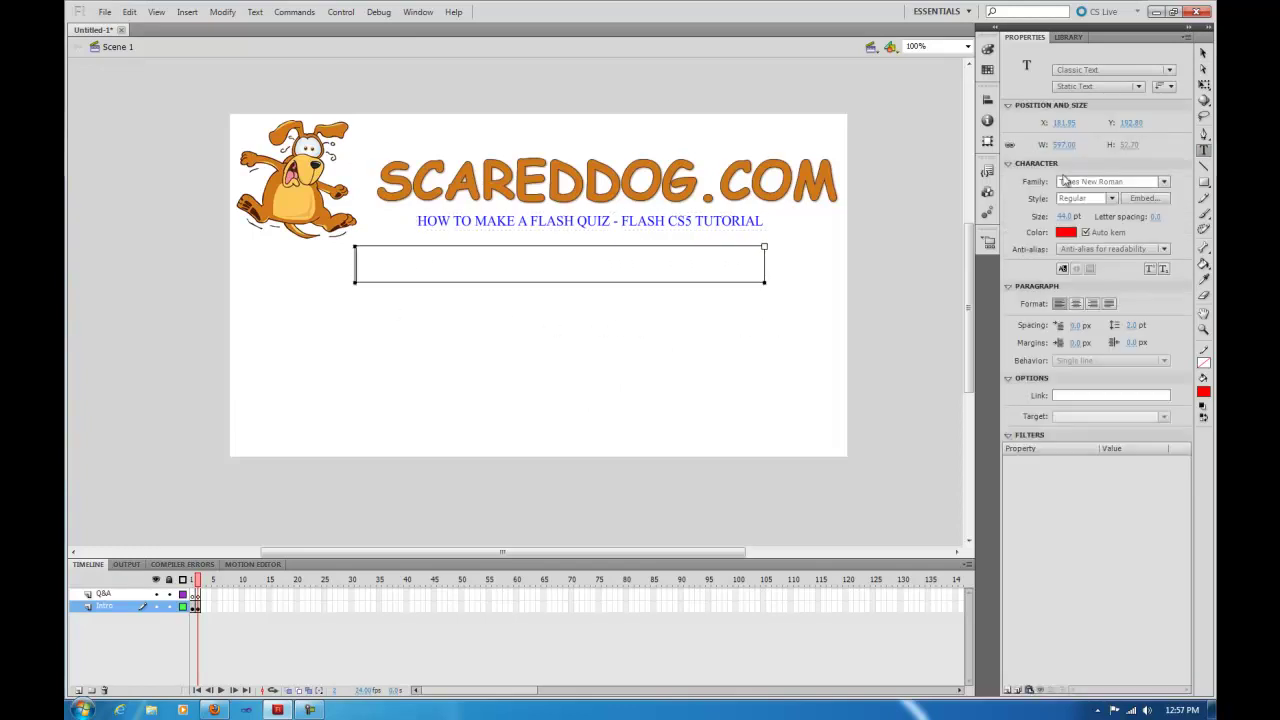
{"action": "left_click", "coordinate": [1064, 216]}
{"action": "type", "text": "20"}
{"action": "key", "text": "Return"}
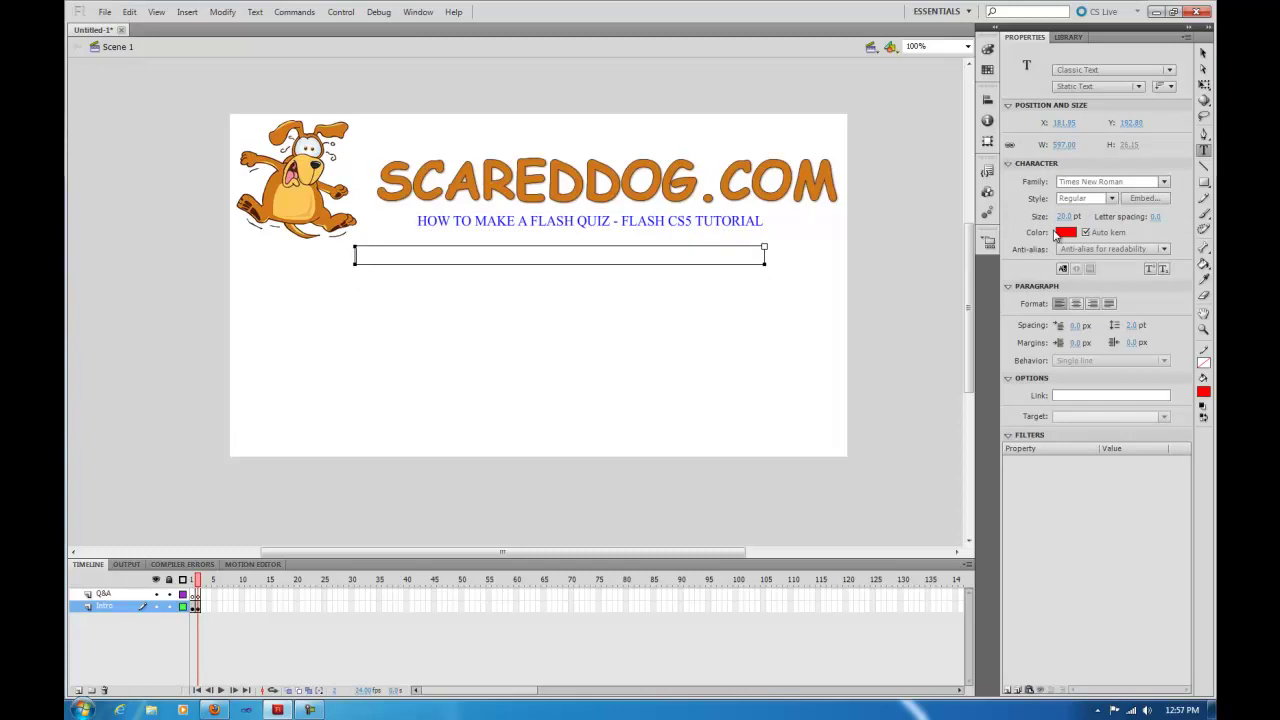
{"action": "type", "text": "HOW MANY LIFE BOATS DID THE TUITANIC"}
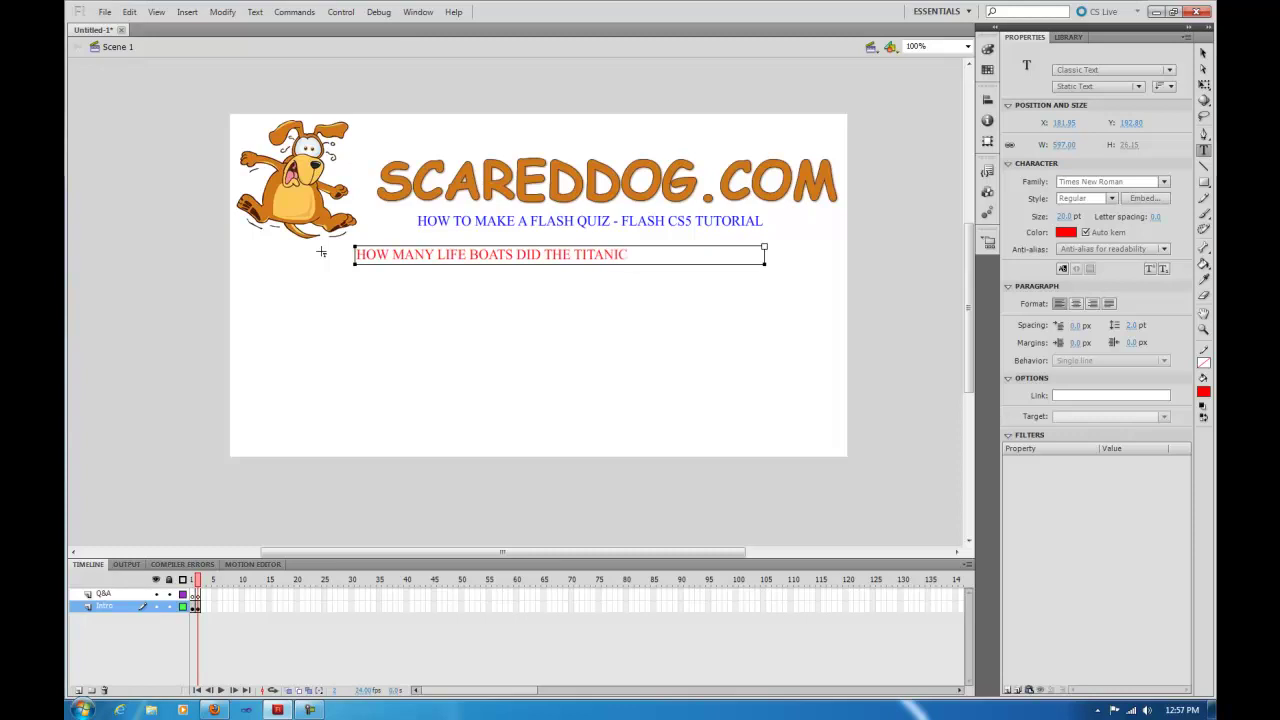
{"action": "type", "text": "VE?"}
{"action": "left_click", "coordinate": [1203, 53]}
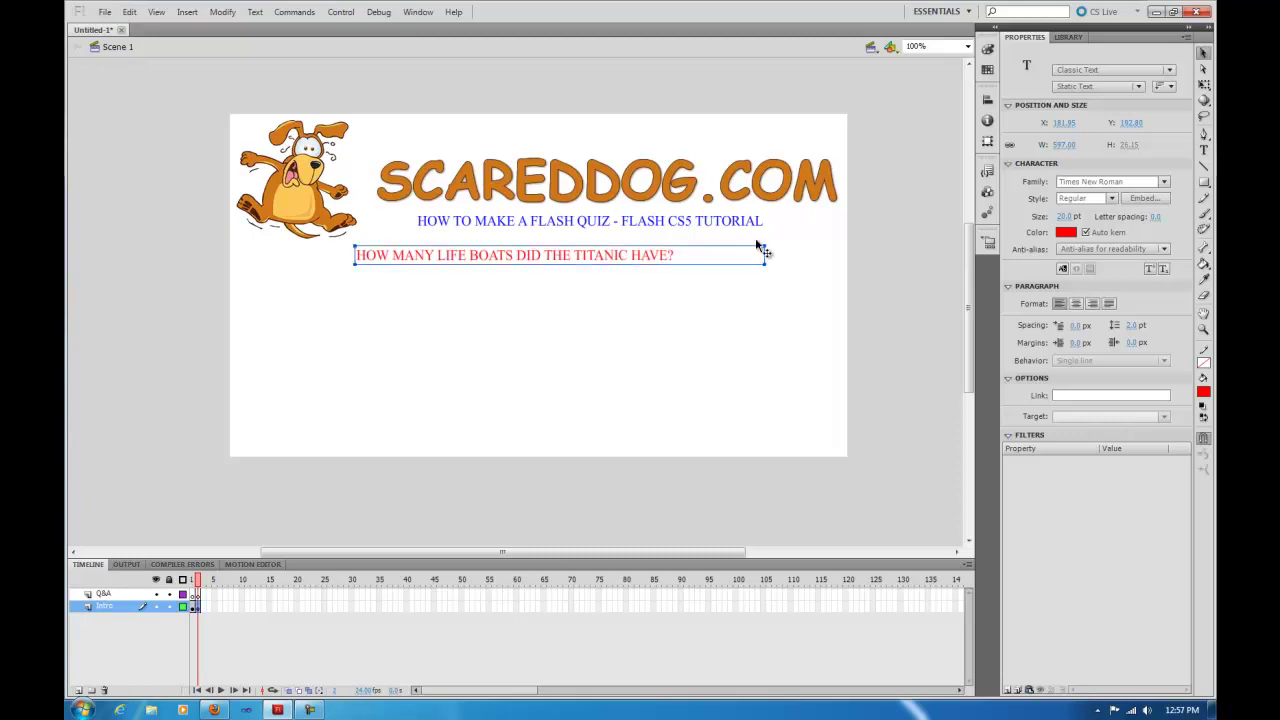
Move the Titanic question text about 44 px down, away from the header.
{"action": "left_click", "coordinate": [530, 300]}
{"action": "left_click", "coordinate": [518, 257]}
{"action": "left_click_drag", "start_coordinate": [518, 257], "coordinate": [520, 286]}
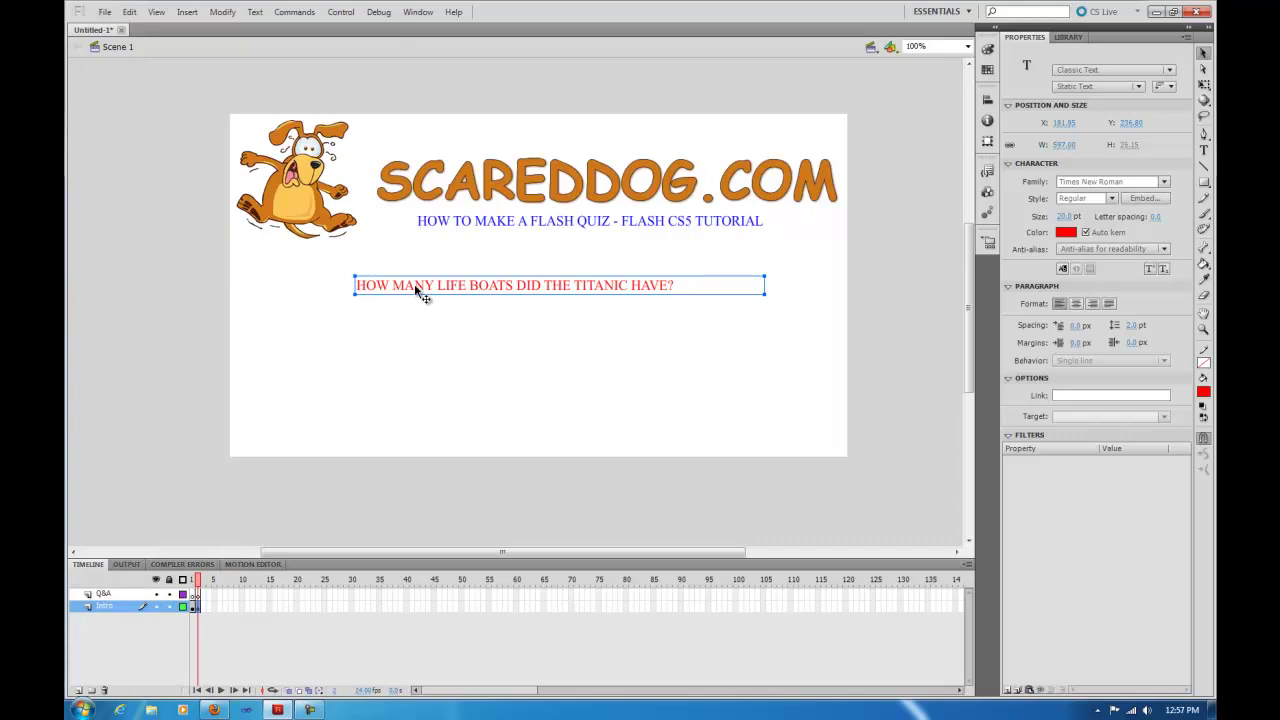
Move the Titanic question text from the Intro layer to frame 2 of the Q&A layer and place it below the header.
{"action": "key", "text": "ctrl+x"}
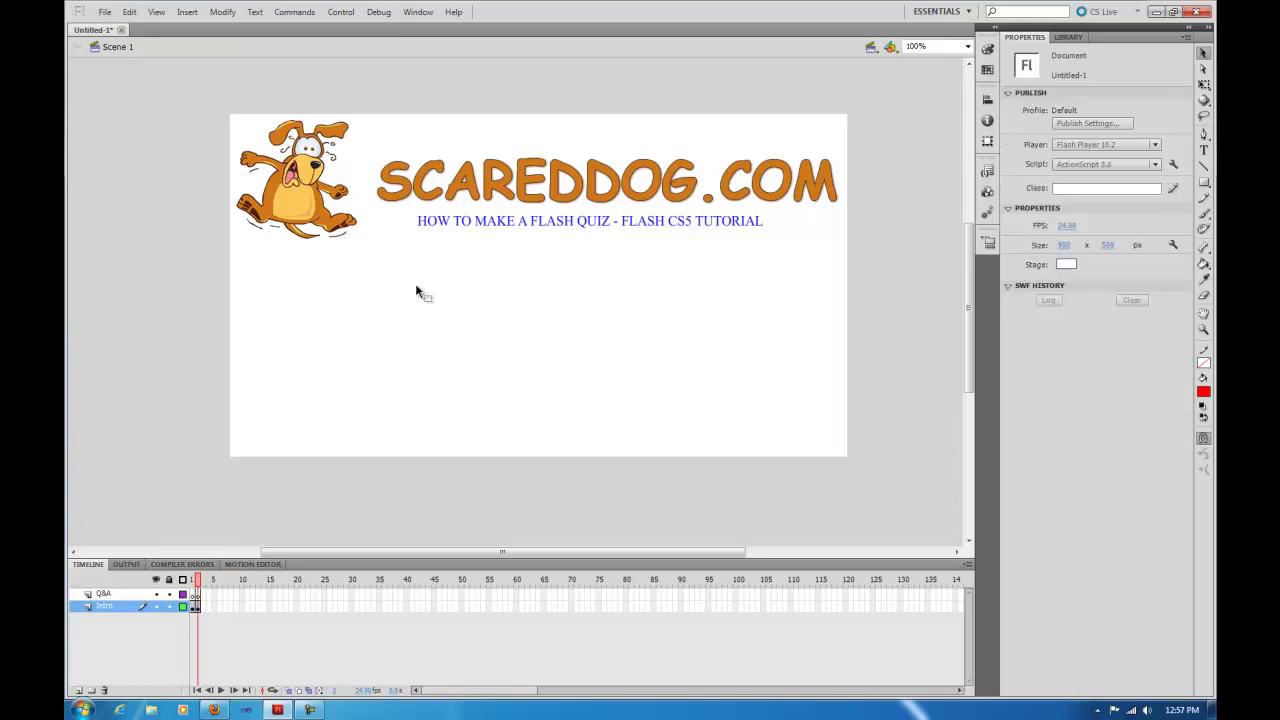
{"action": "left_click", "coordinate": [196, 594]}
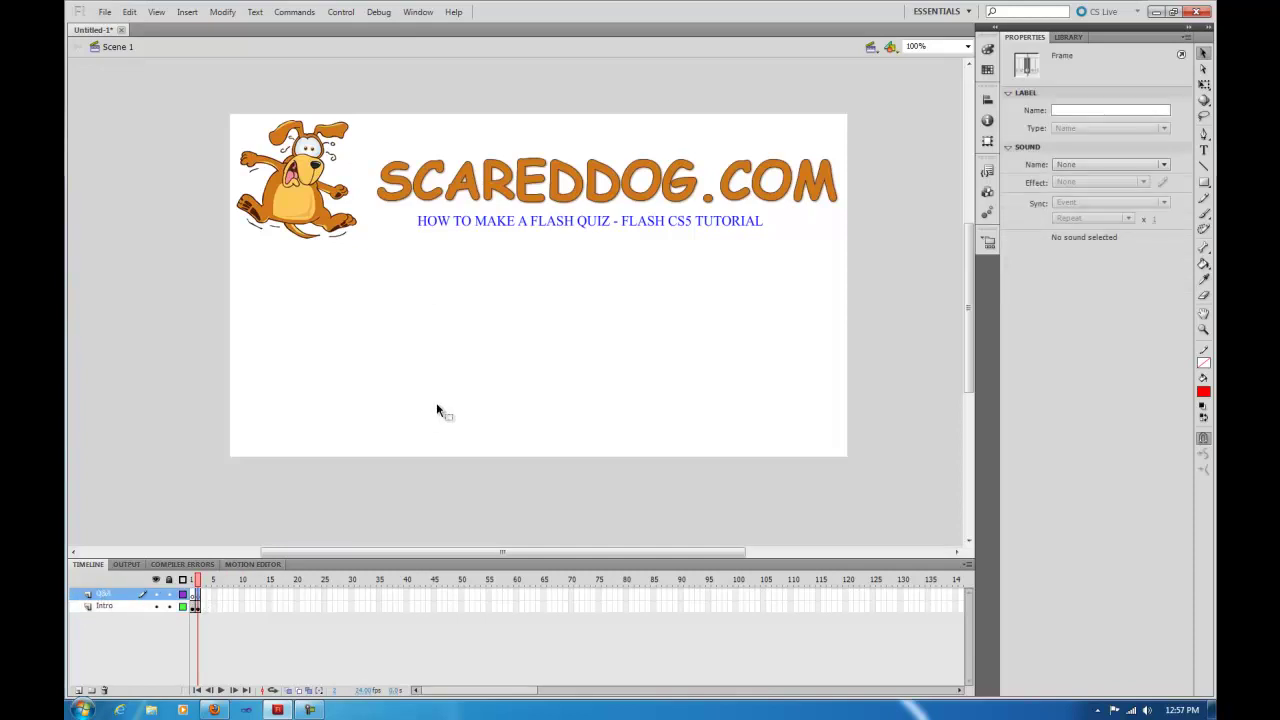
{"action": "key", "text": "ctrl+v"}
{"action": "left_click_drag", "start_coordinate": [493, 313], "coordinate": [567, 313]}
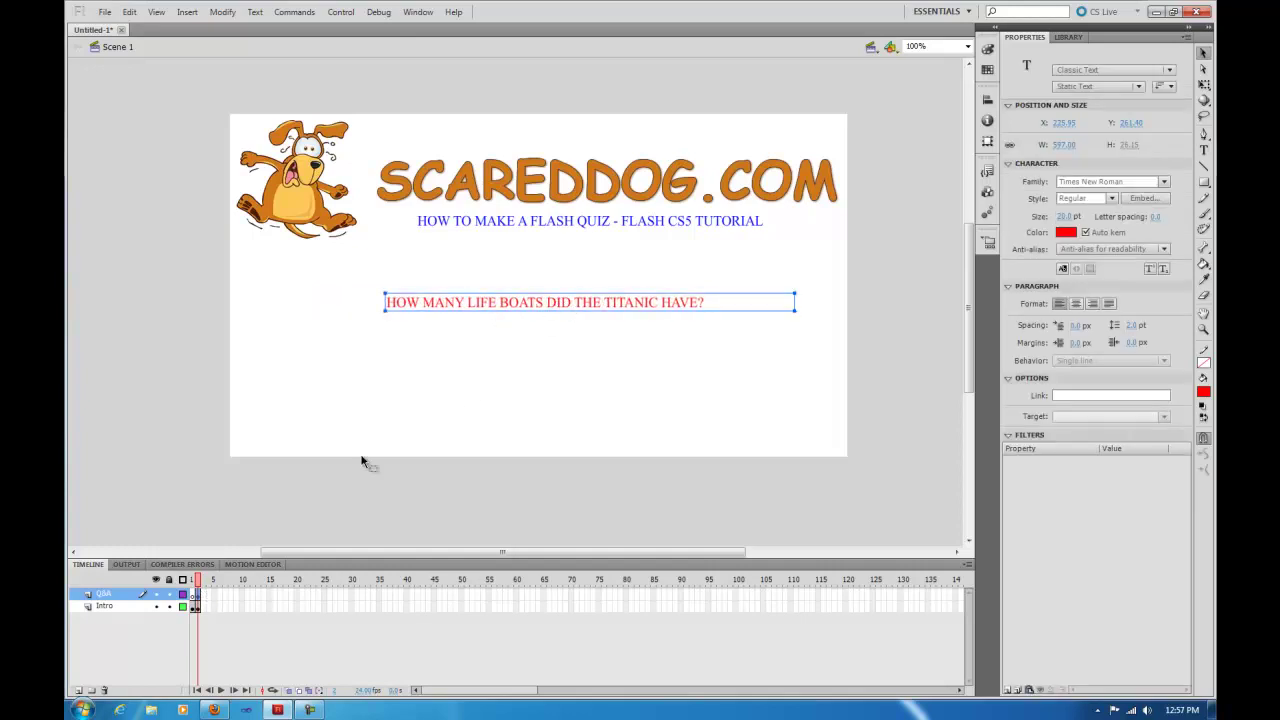
{"action": "left_click", "coordinate": [495, 345]}
{"action": "left_click", "coordinate": [508, 309]}
{"action": "mouse_move", "coordinate": [512, 312]}
{"action": "left_mouse_down"}
{"action": "mouse_move", "coordinate": [500, 277]}
{"action": "mouse_move", "coordinate": [508, 291]}
{"action": "left_mouse_up"}
{"action": "left_click", "coordinate": [514, 332]}
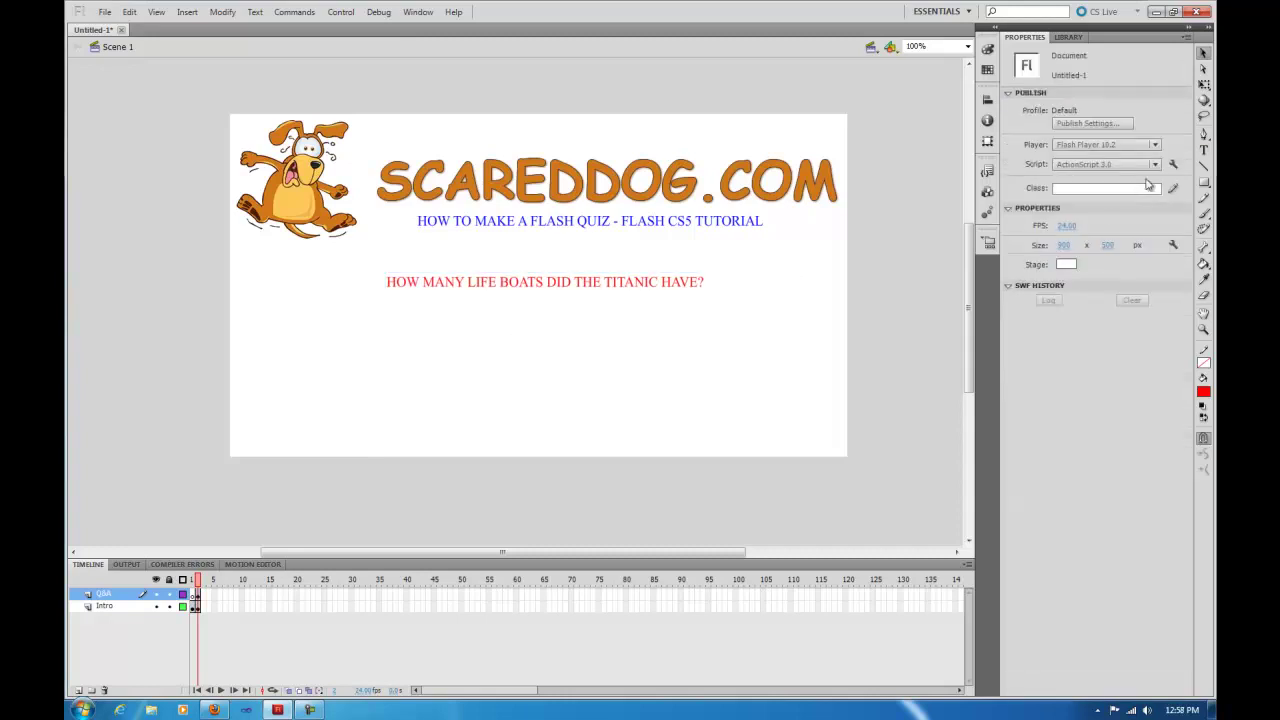
Add a text field about 277 px wide reading "A) 10" and centre it beneath the Titanic question.
{"action": "left_click", "coordinate": [1204, 149]}
{"action": "left_click_drag", "start_coordinate": [425, 323], "coordinate": [613, 352]}
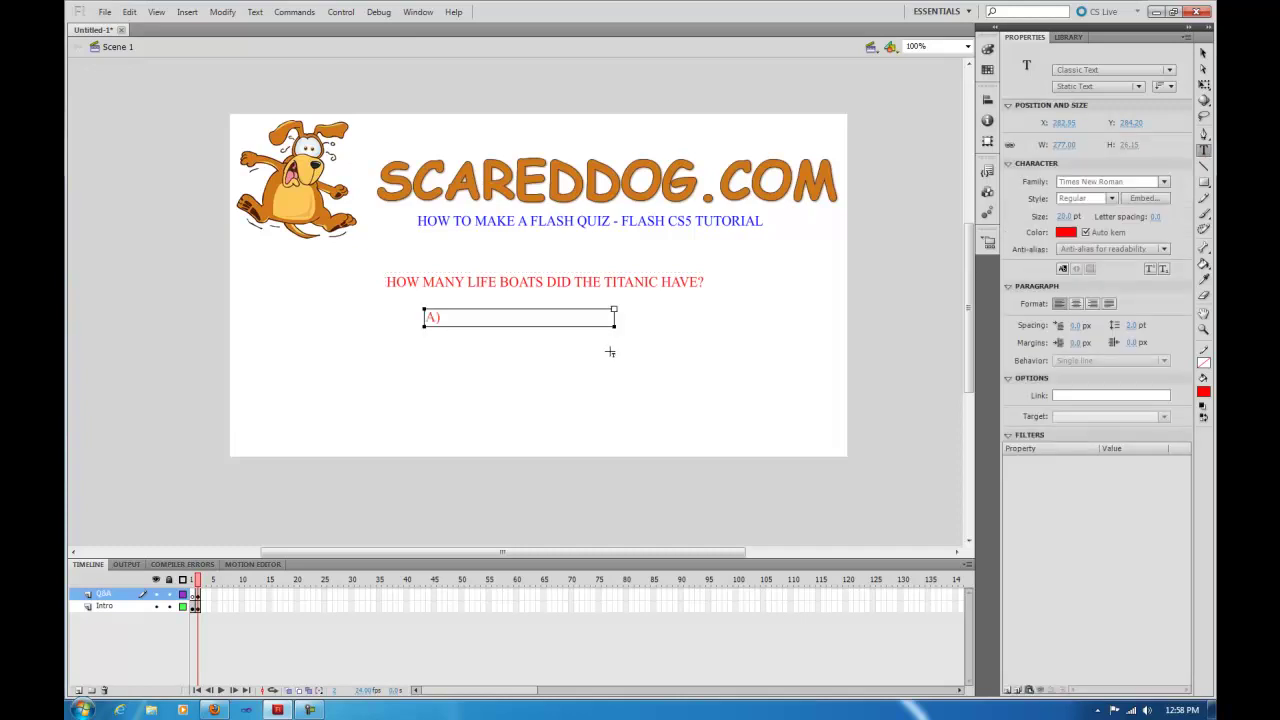
{"action": "left_click", "coordinate": [1204, 53]}
{"action": "left_click", "coordinate": [748, 322]}
{"action": "left_click_drag", "start_coordinate": [440, 318], "coordinate": [519, 320]}
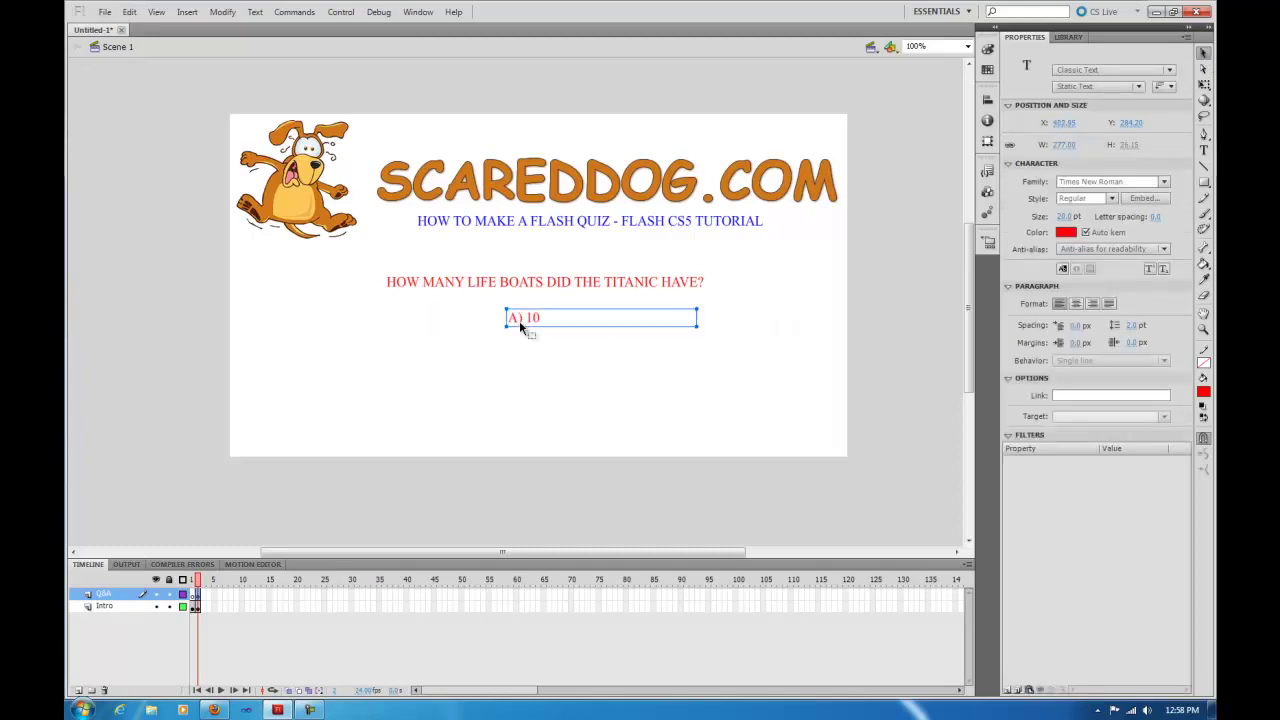
{"action": "left_click", "coordinate": [510, 353]}
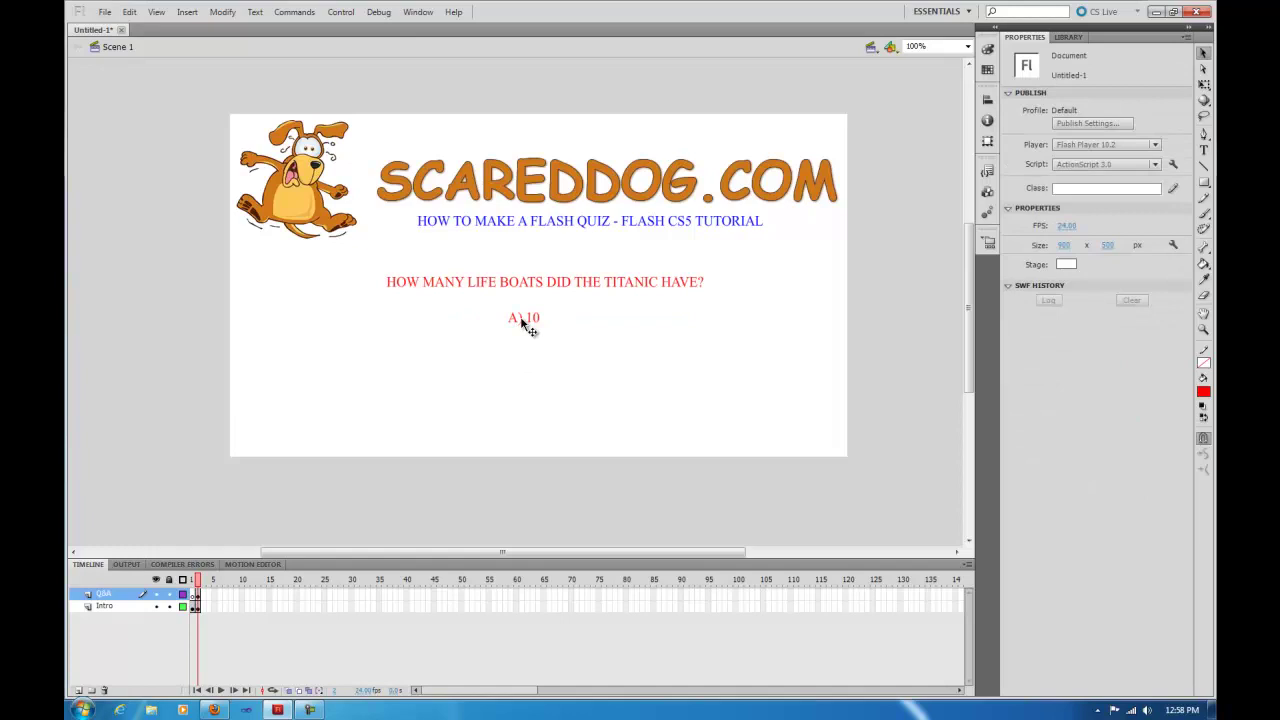
Paste three copies of the "A) 10" answer and stack them in an aligned column beneath the original.
{"action": "left_click", "coordinate": [523, 321]}
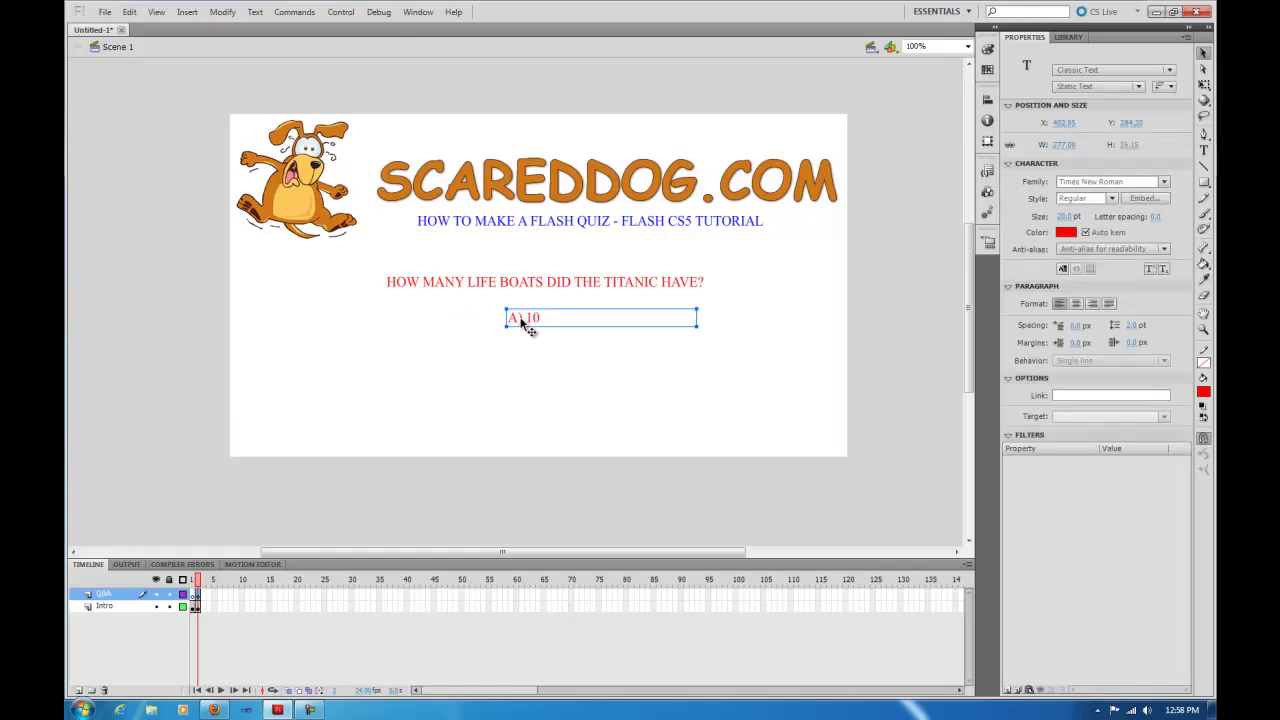
{"action": "left_click", "coordinate": [425, 341]}
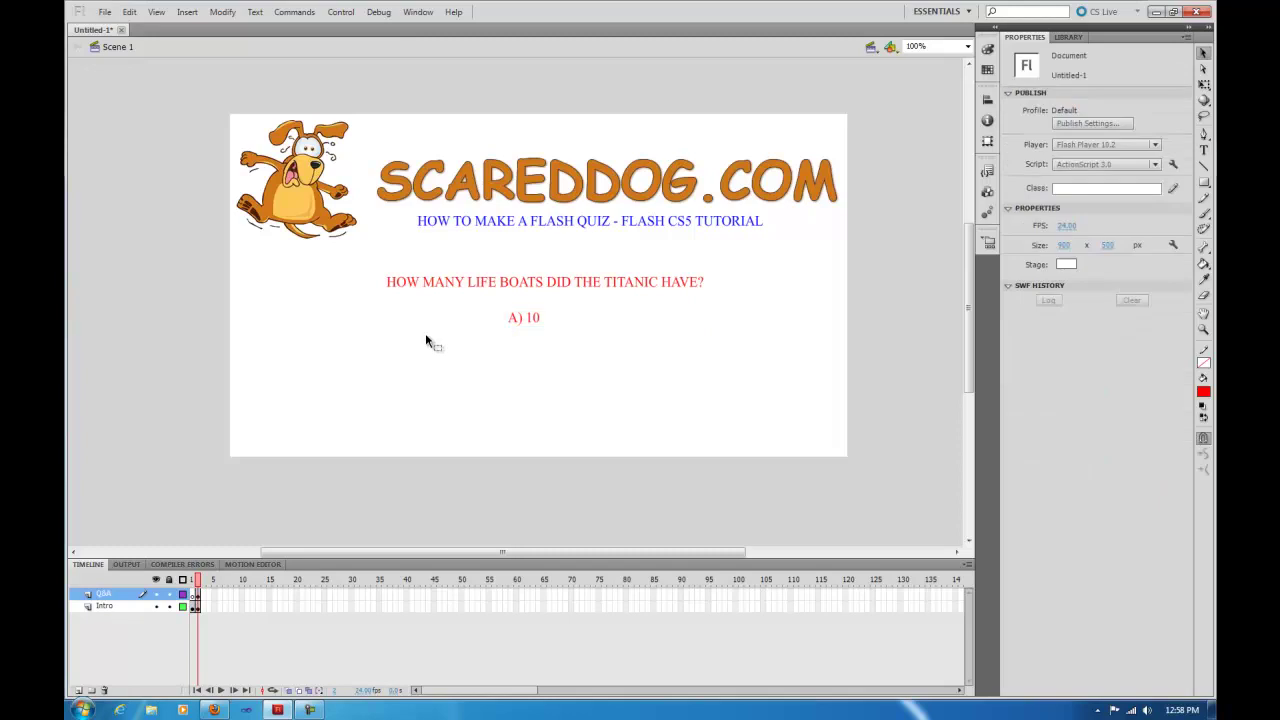
{"action": "key", "text": "ctrl+v"}
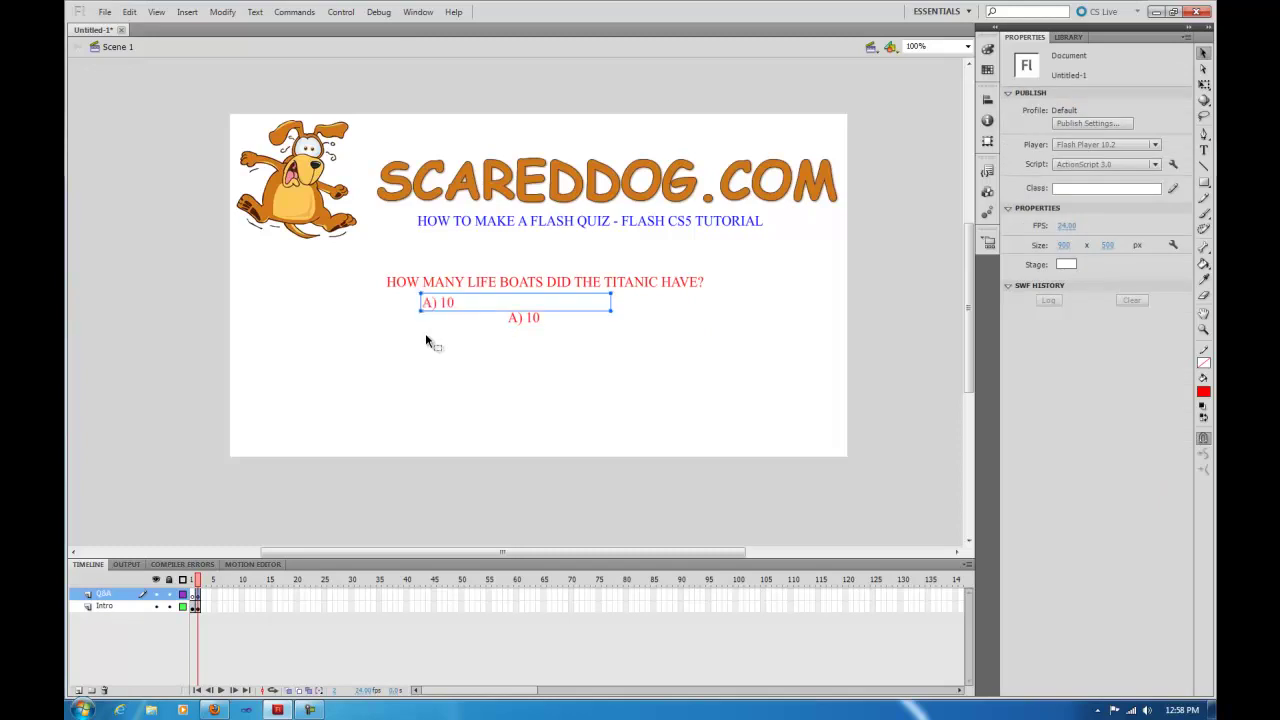
{"action": "left_click_drag", "start_coordinate": [451, 298], "coordinate": [529, 343]}
{"action": "left_click", "coordinate": [529, 372]}
{"action": "key", "text": "ctrl+v"}
{"action": "left_click_drag", "start_coordinate": [440, 303], "coordinate": [538, 372]}
{"action": "key", "text": "ctrl+v"}
{"action": "left_click_drag", "start_coordinate": [457, 306], "coordinate": [536, 394]}
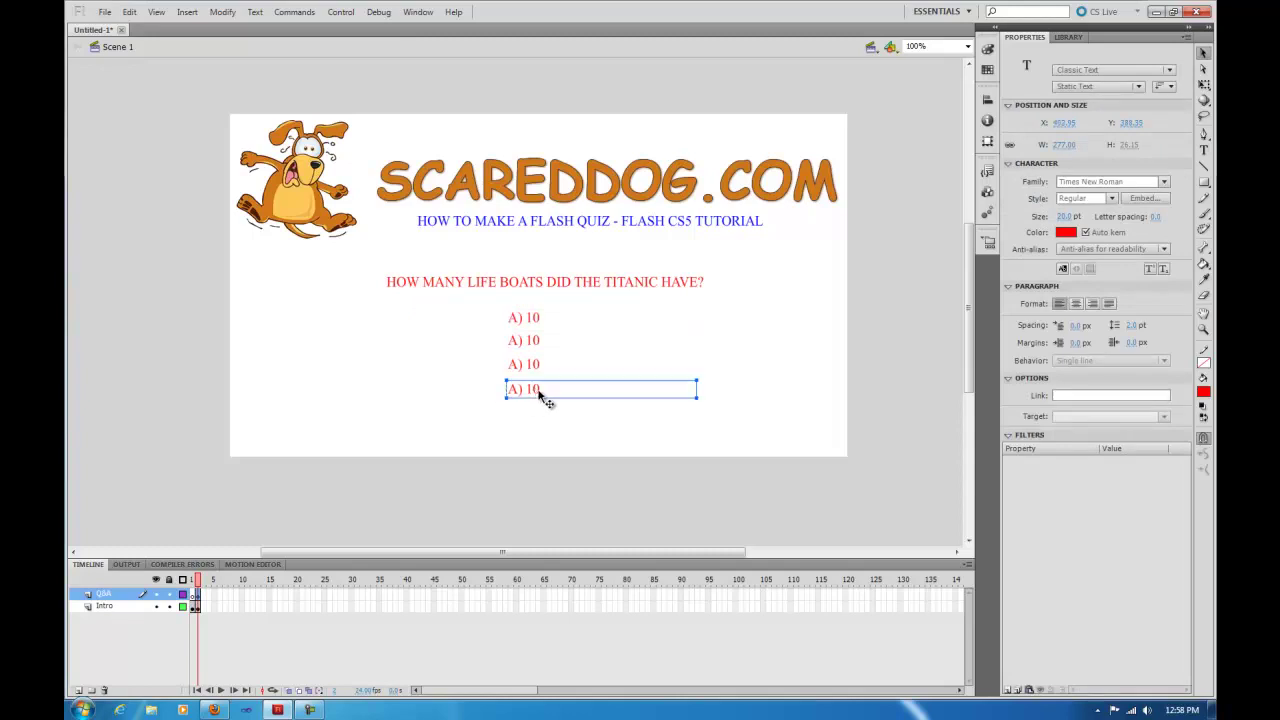
{"action": "left_click", "coordinate": [733, 344]}
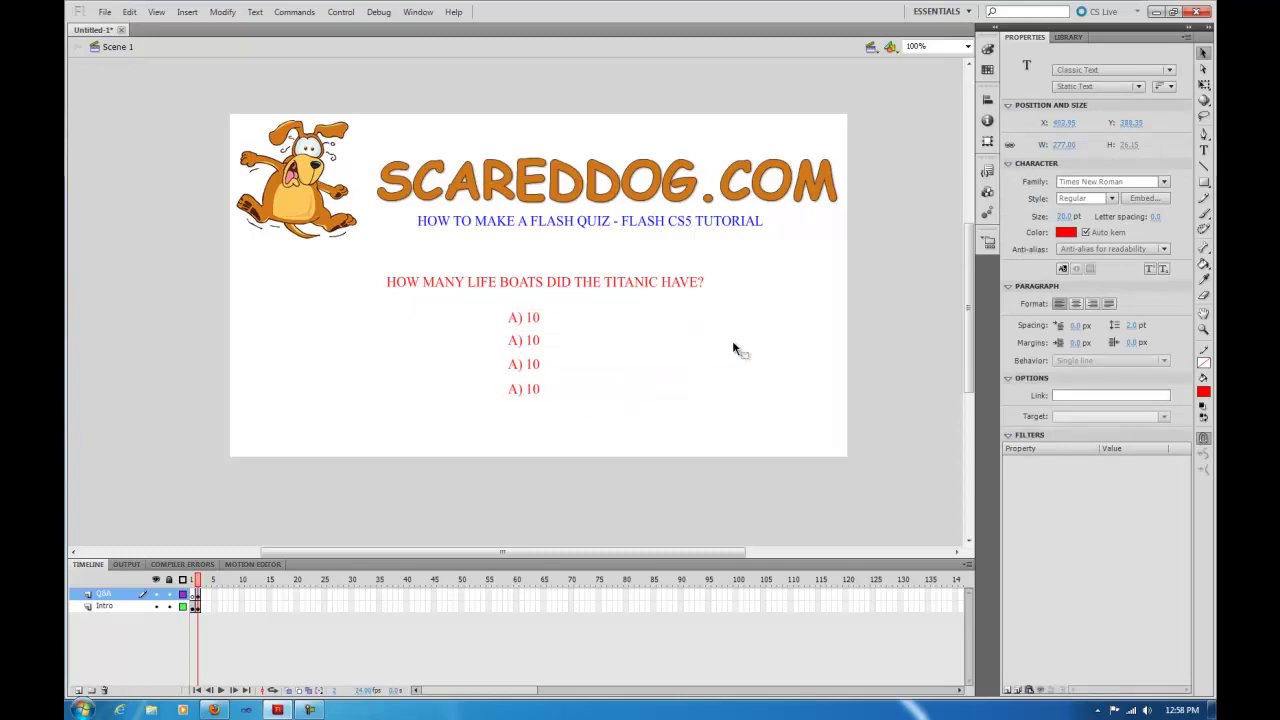
Change the three copied answers to "B) 20", "C) 30" and "D) NONE", and compare frame 2 with frame 1.
{"action": "left_click", "coordinate": [1205, 152]}
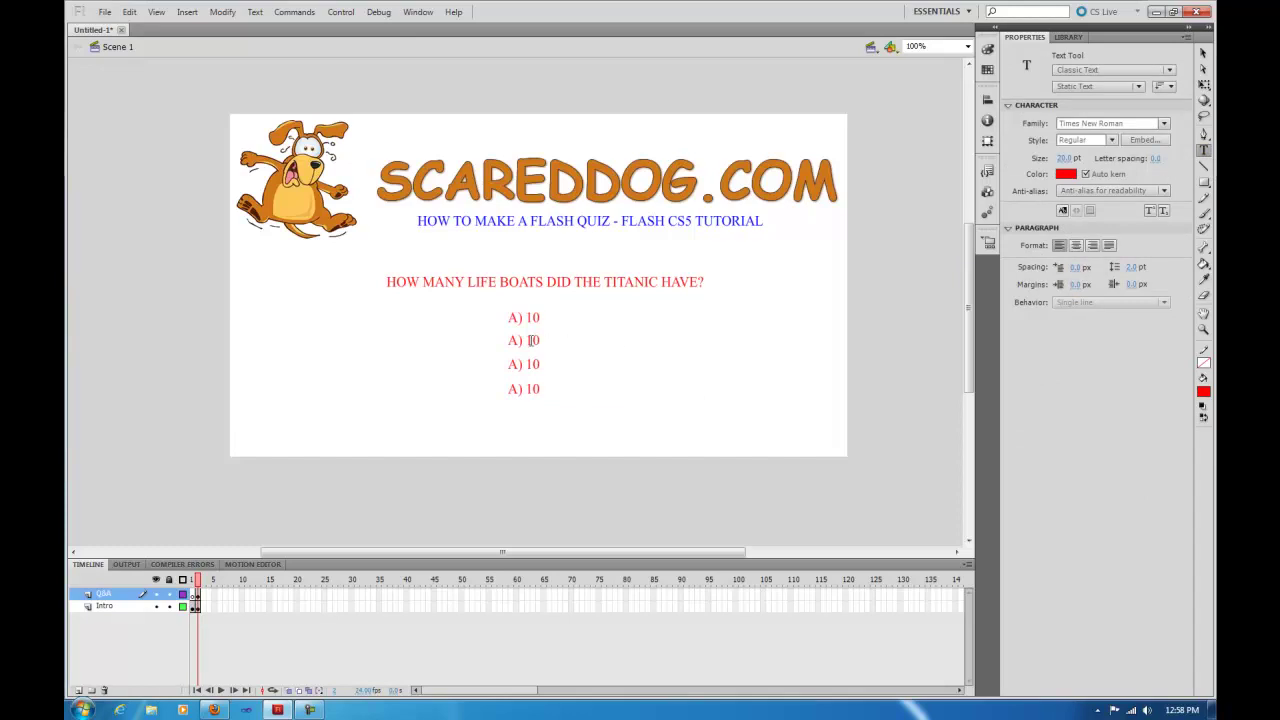
{"action": "left_click_drag", "start_coordinate": [516, 340], "coordinate": [533, 339]}
{"action": "type", "text": "B"}
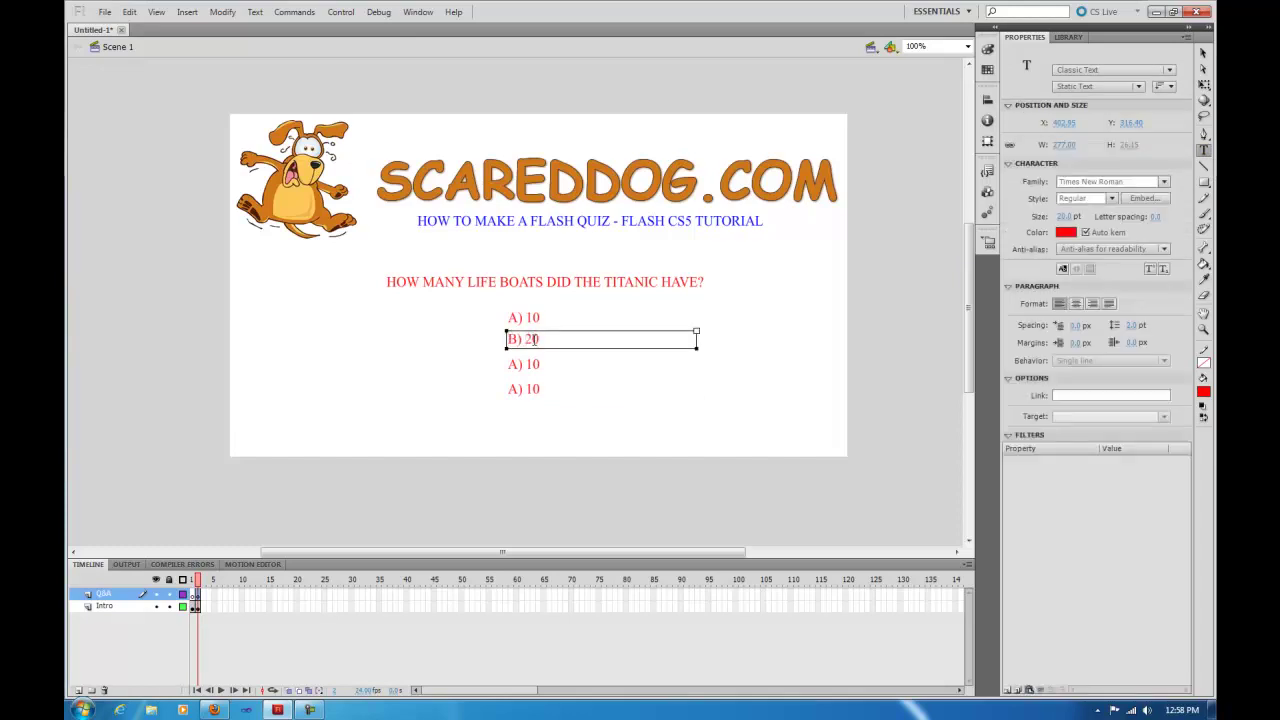
{"action": "left_click", "coordinate": [513, 364]}
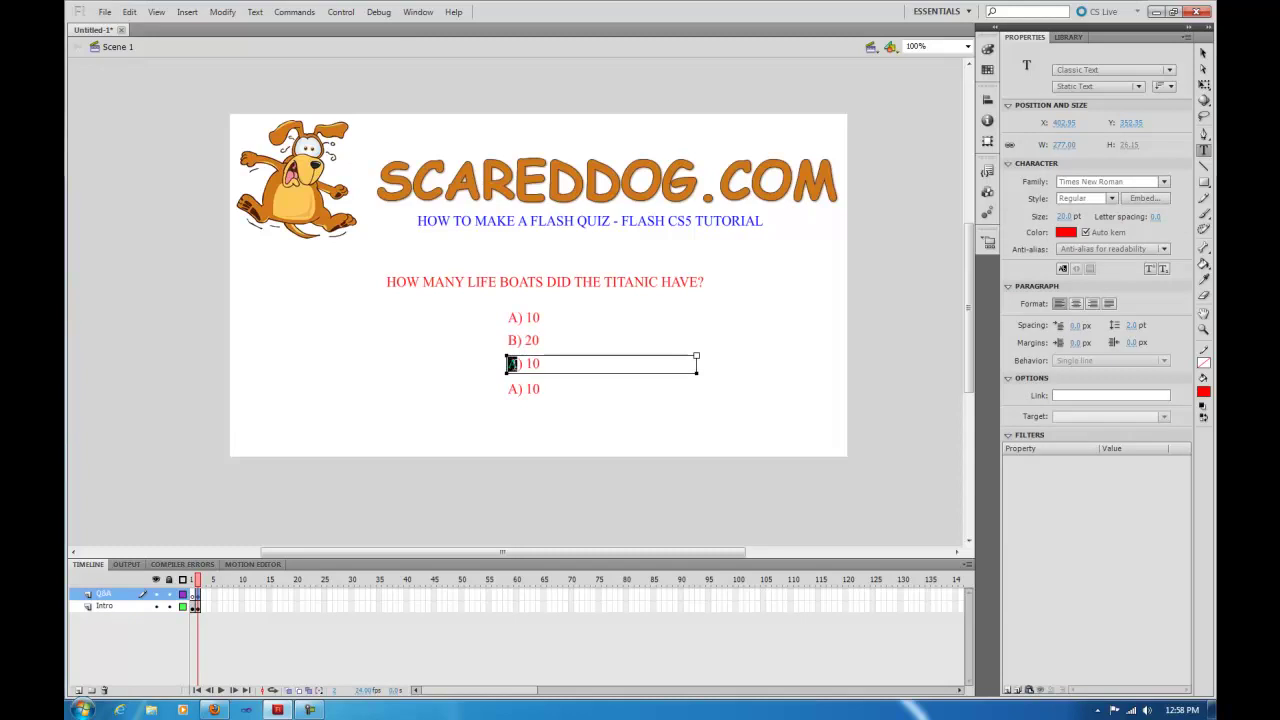
{"action": "type", "text": "C"}
{"action": "left_click_drag", "start_coordinate": [525, 364], "coordinate": [533, 364]}
{"action": "left_click", "coordinate": [511, 388]}
{"action": "left_click_drag", "start_coordinate": [508, 388], "coordinate": [544, 388]}
{"action": "type", "text": "D) NO"}
{"action": "left_click", "coordinate": [1203, 52]}
{"action": "left_click", "coordinate": [742, 326]}
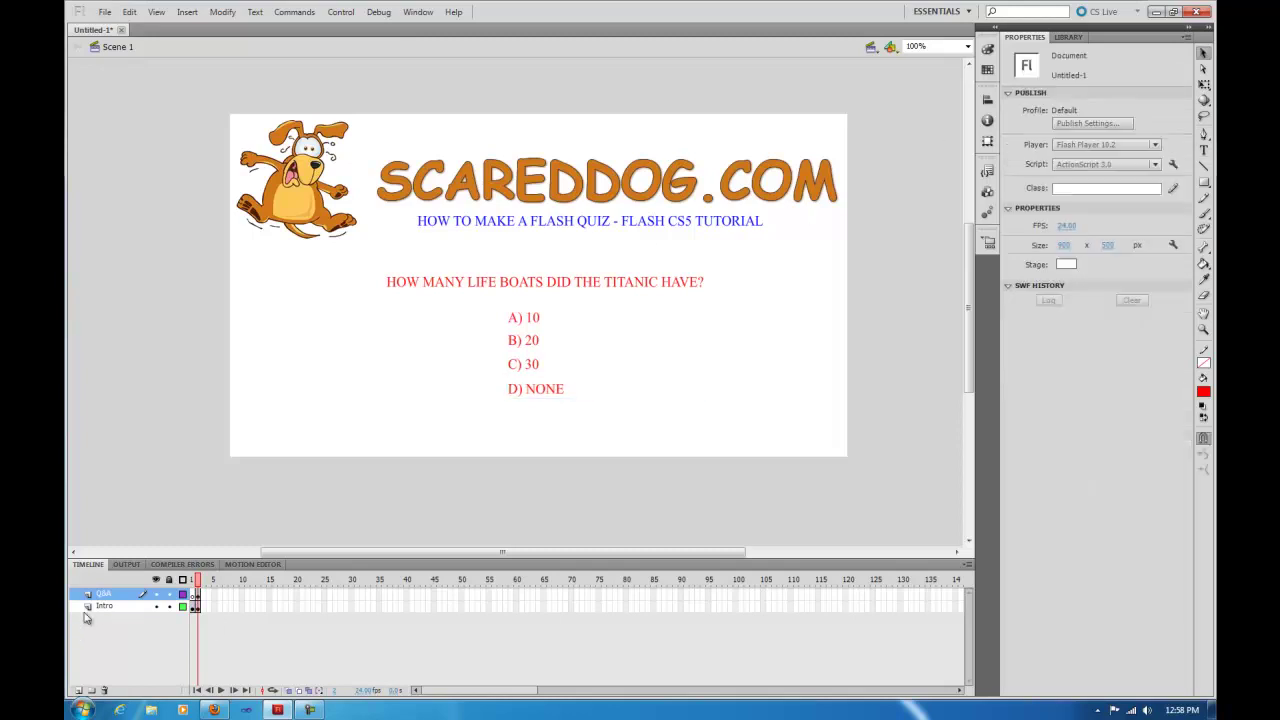
{"action": "left_click", "coordinate": [193, 581]}
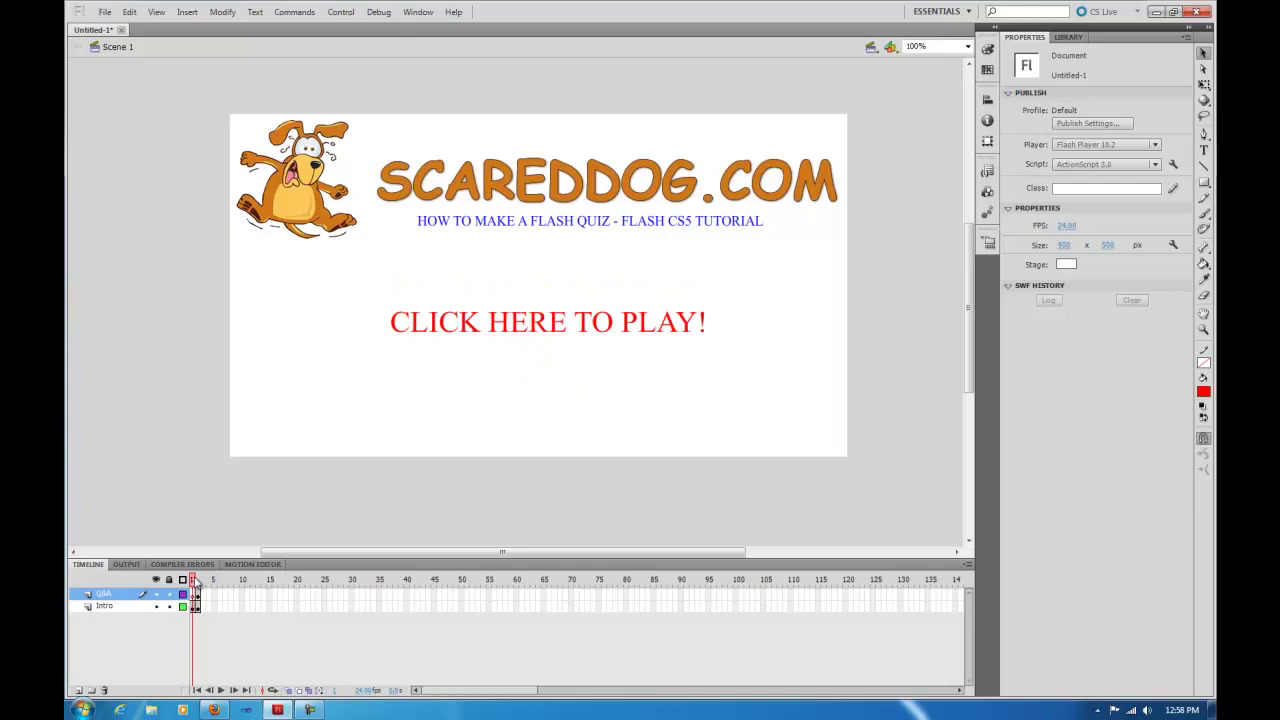
{"action": "left_click", "coordinate": [197, 581]}
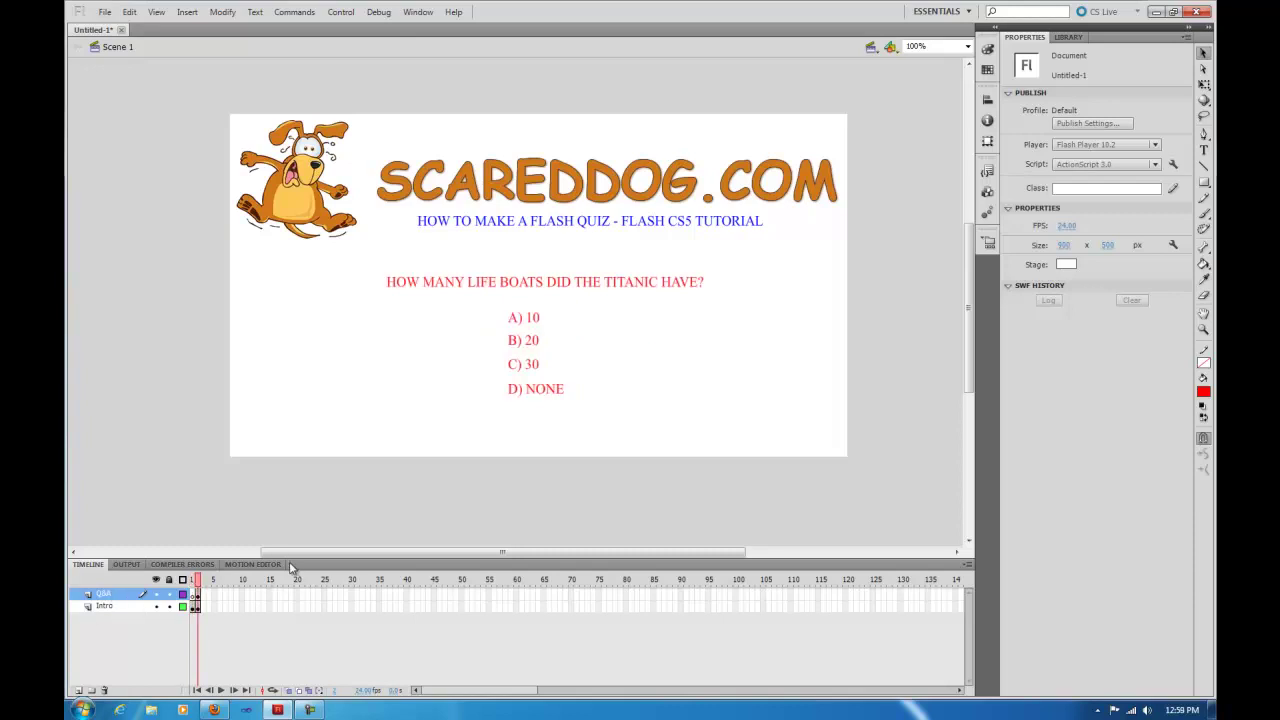
Add two layers above Q&A, naming the first Correct and the one above it Wrong.
{"action": "left_click", "coordinate": [79, 690]}
{"action": "double_click", "coordinate": [108, 594]}
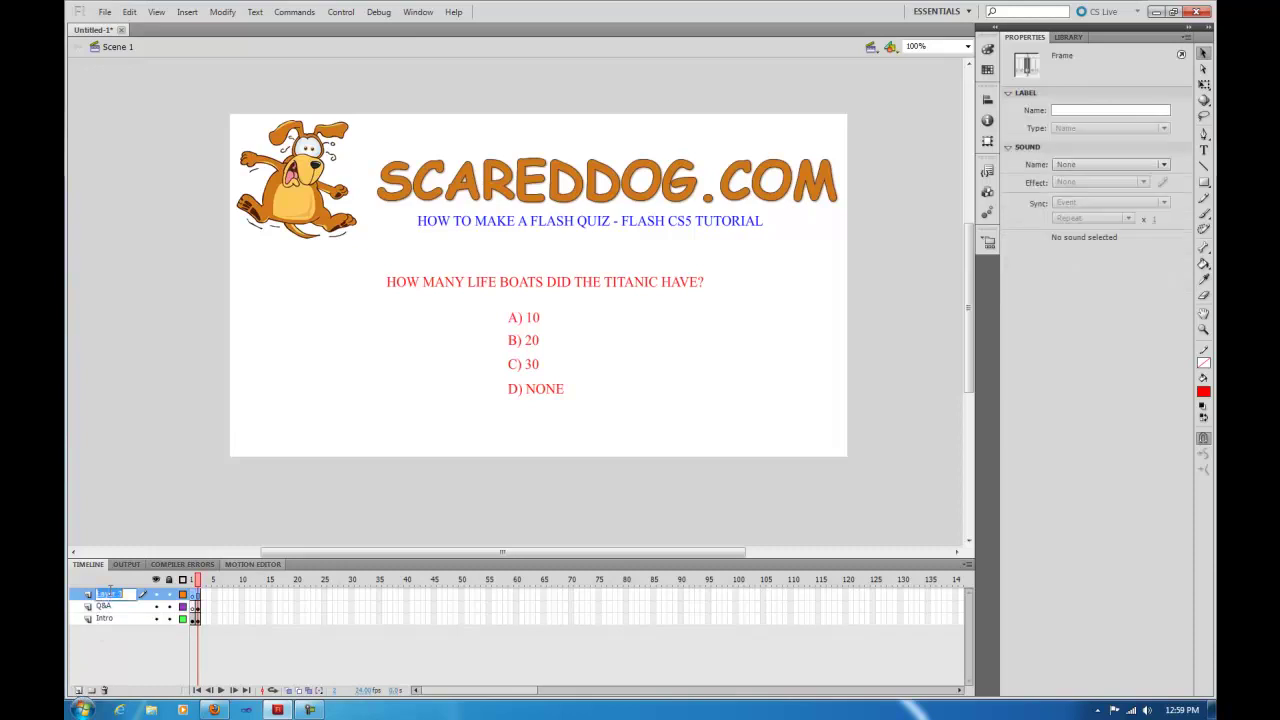
{"action": "type", "text": "correct"}
{"action": "key", "text": "Return"}
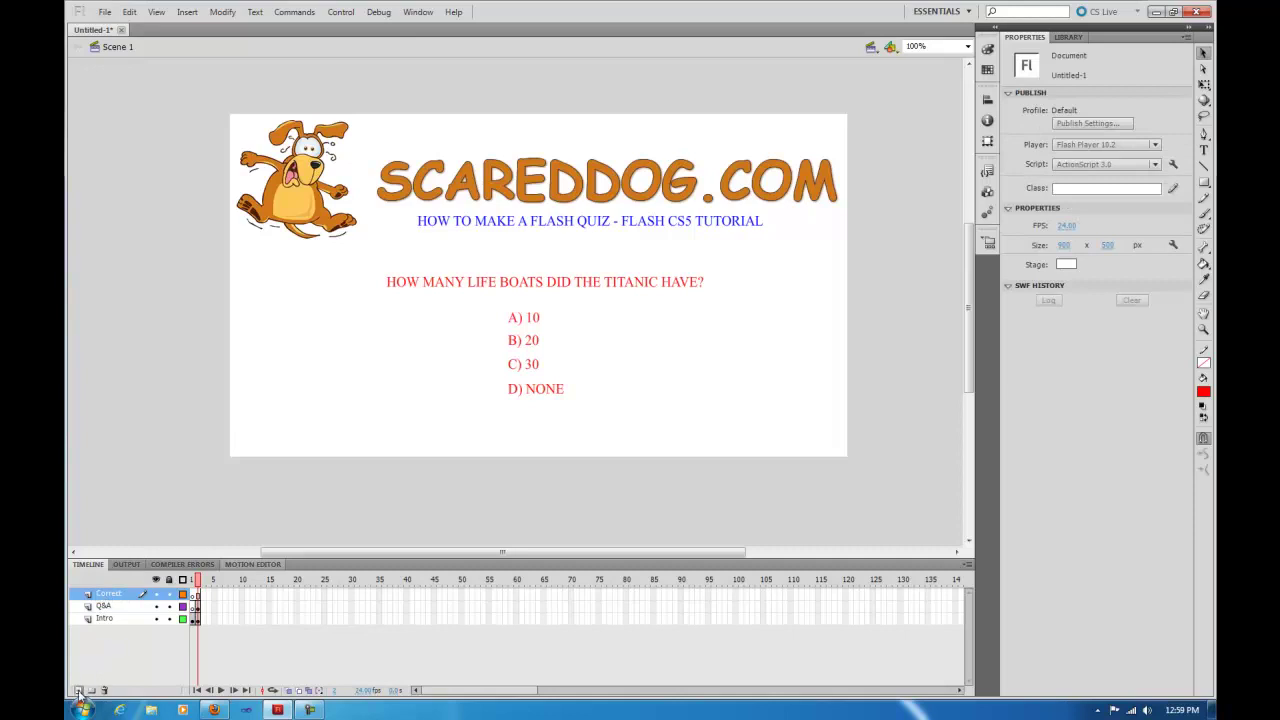
{"action": "left_click", "coordinate": [78, 690]}
{"action": "double_click", "coordinate": [110, 594]}
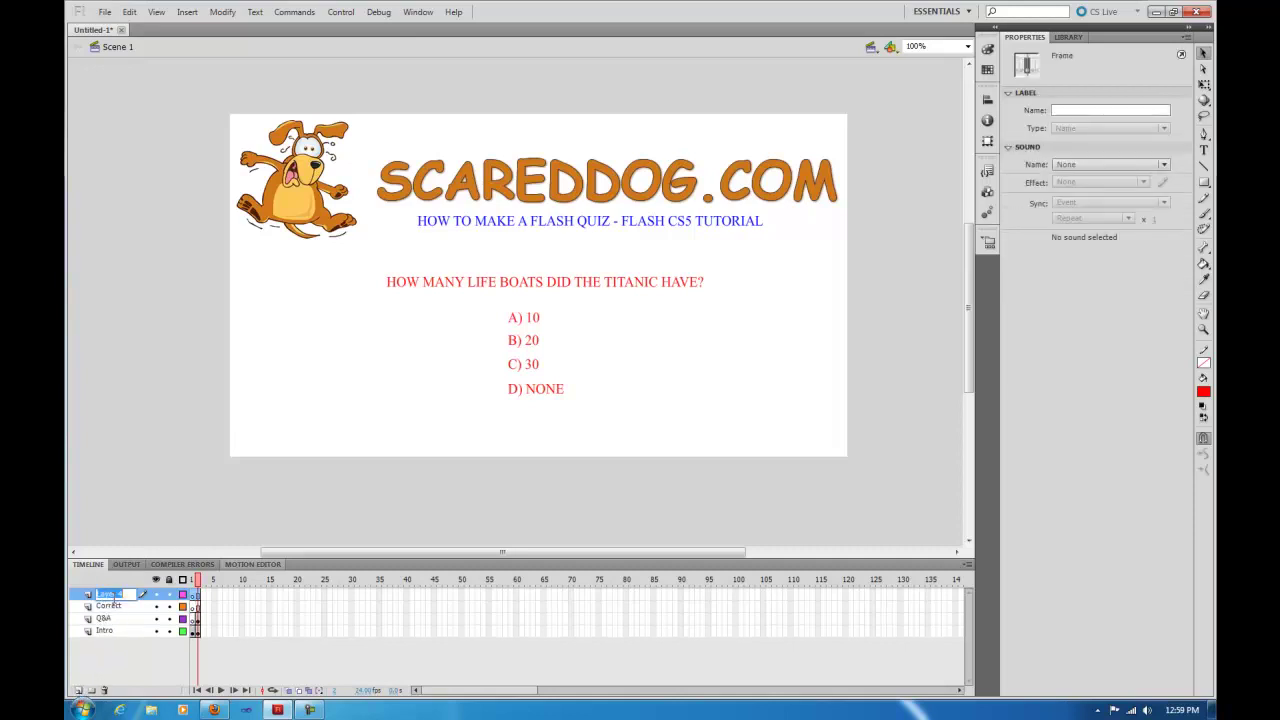
{"action": "type", "text": "Wrong"}
{"action": "key", "text": "Return"}
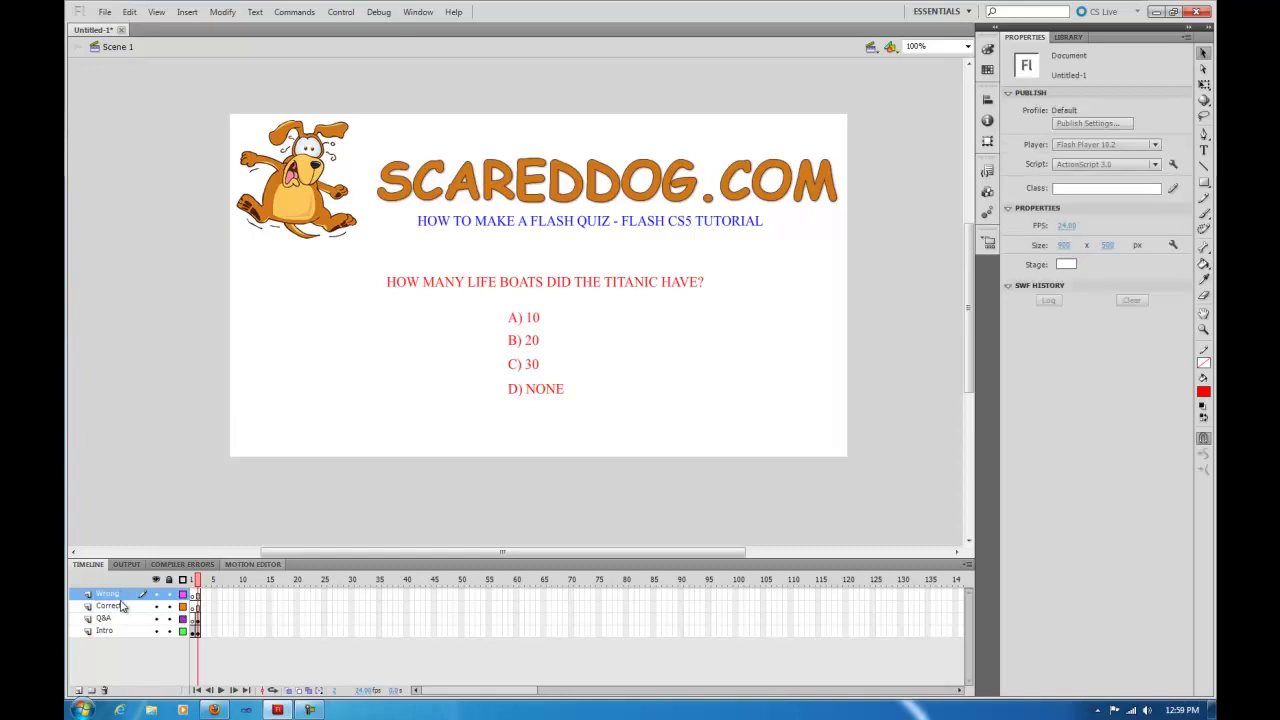
Insert blank keyframes at frame 3 of the Correct layer and frame 4 of the Wrong layer.
{"action": "left_click", "coordinate": [203, 607]}
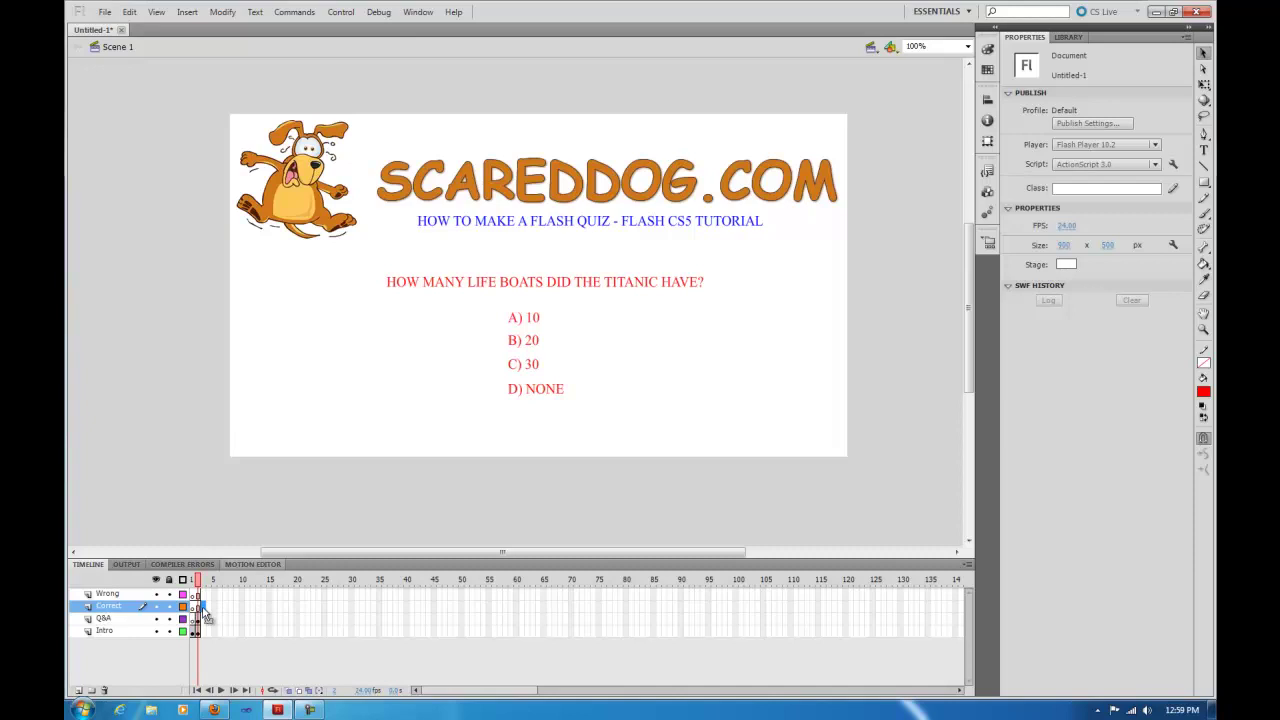
{"action": "left_click", "coordinate": [205, 610]}
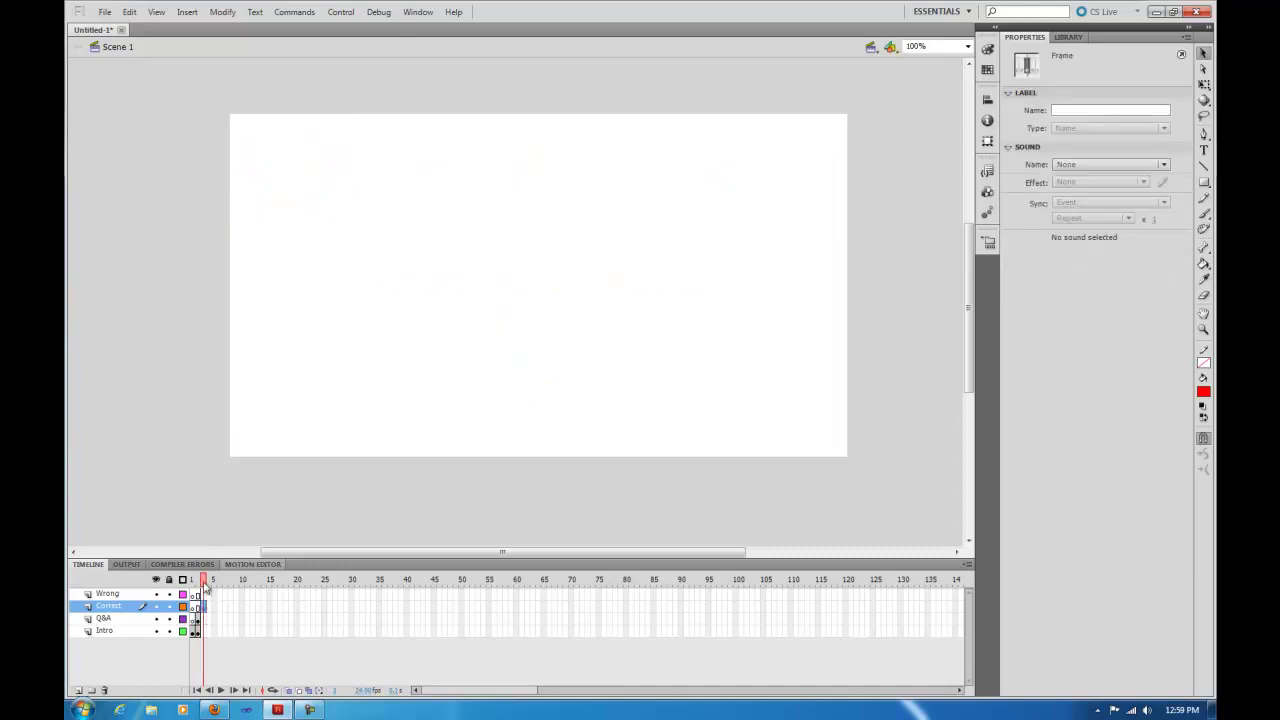
{"action": "left_click", "coordinate": [207, 585]}
{"action": "left_click", "coordinate": [203, 595]}
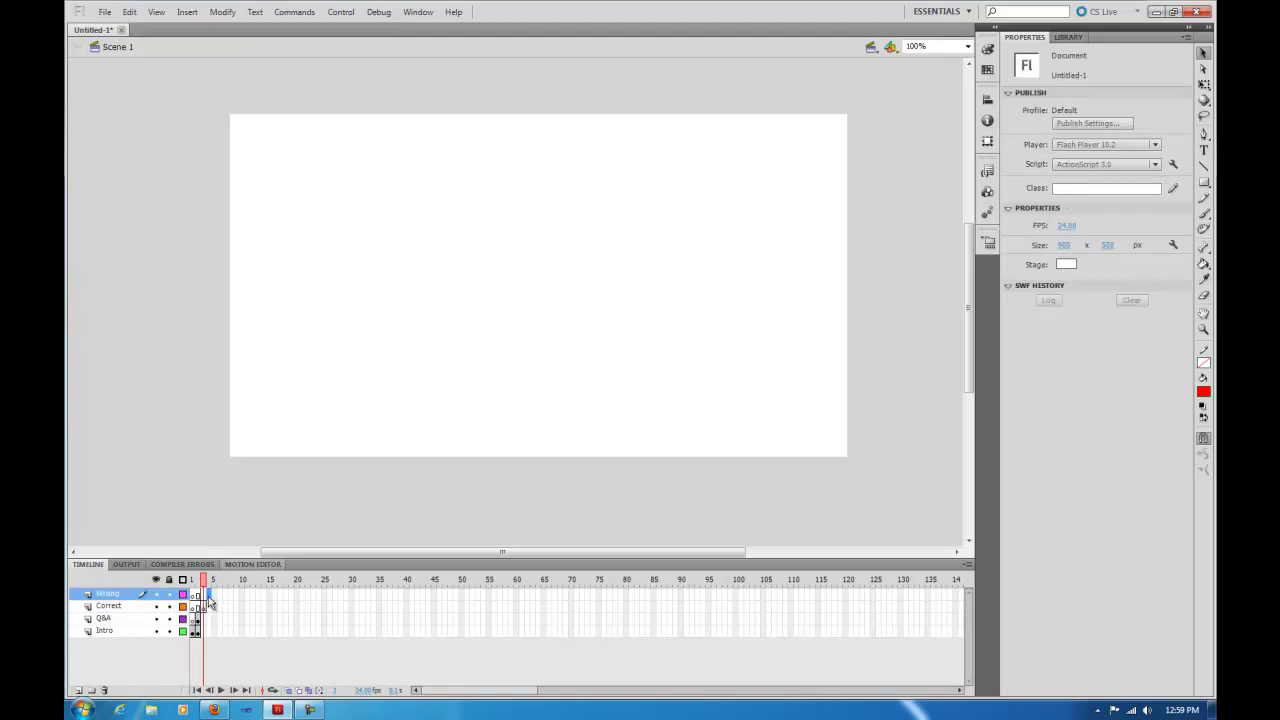
{"action": "left_click", "coordinate": [209, 598]}
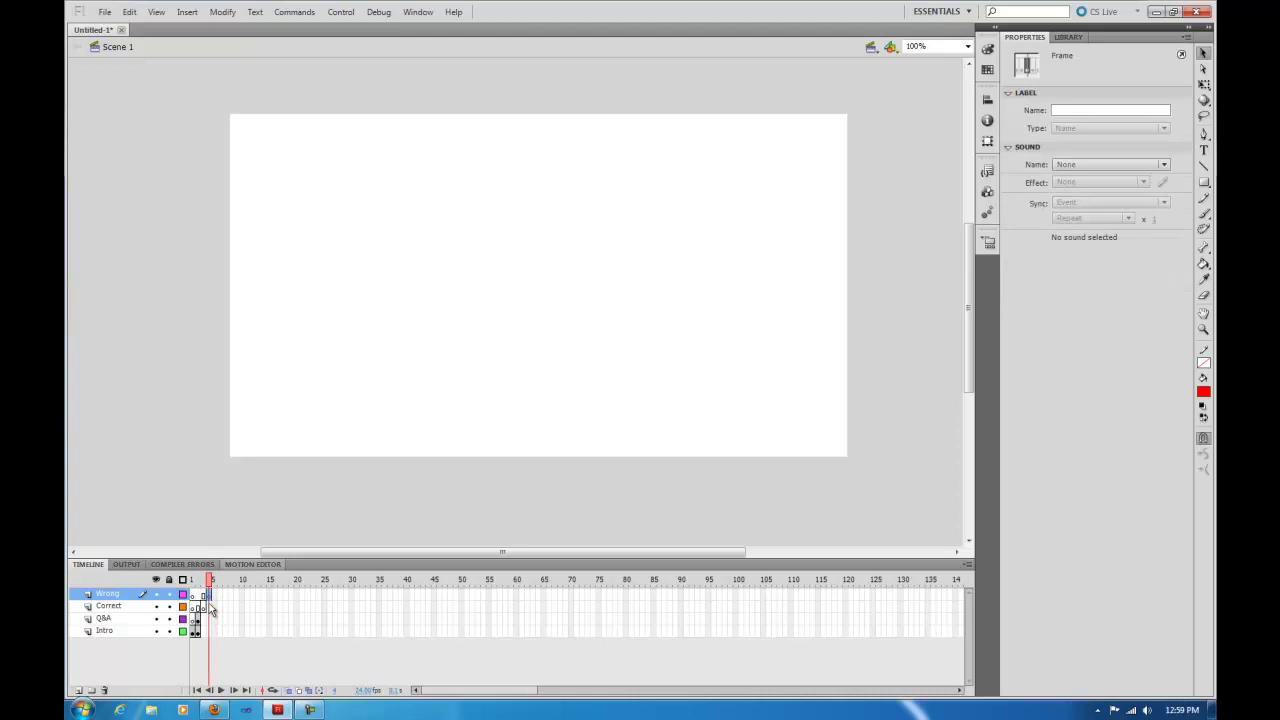
Insert keyframes at frames 3 and 4 of the Intro layer so both frames carry the header.
{"action": "left_click", "coordinate": [203, 582]}
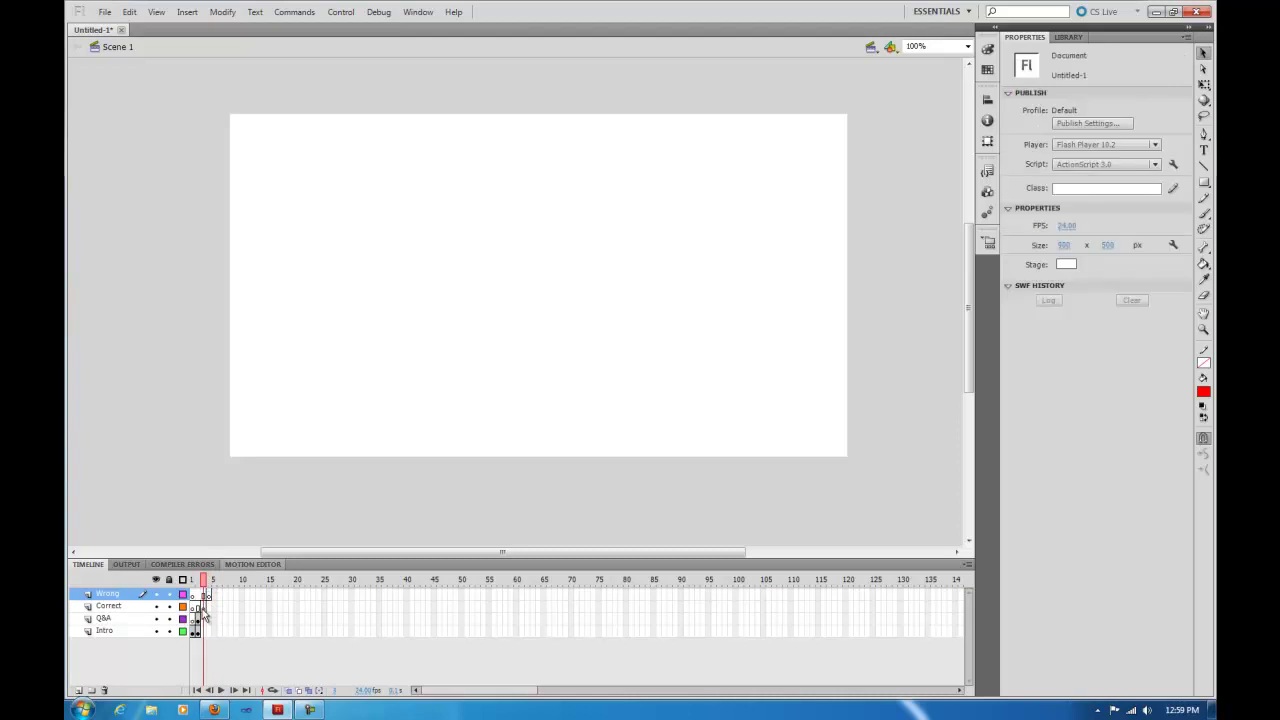
{"action": "left_click", "coordinate": [209, 582]}
{"action": "left_click", "coordinate": [203, 632]}
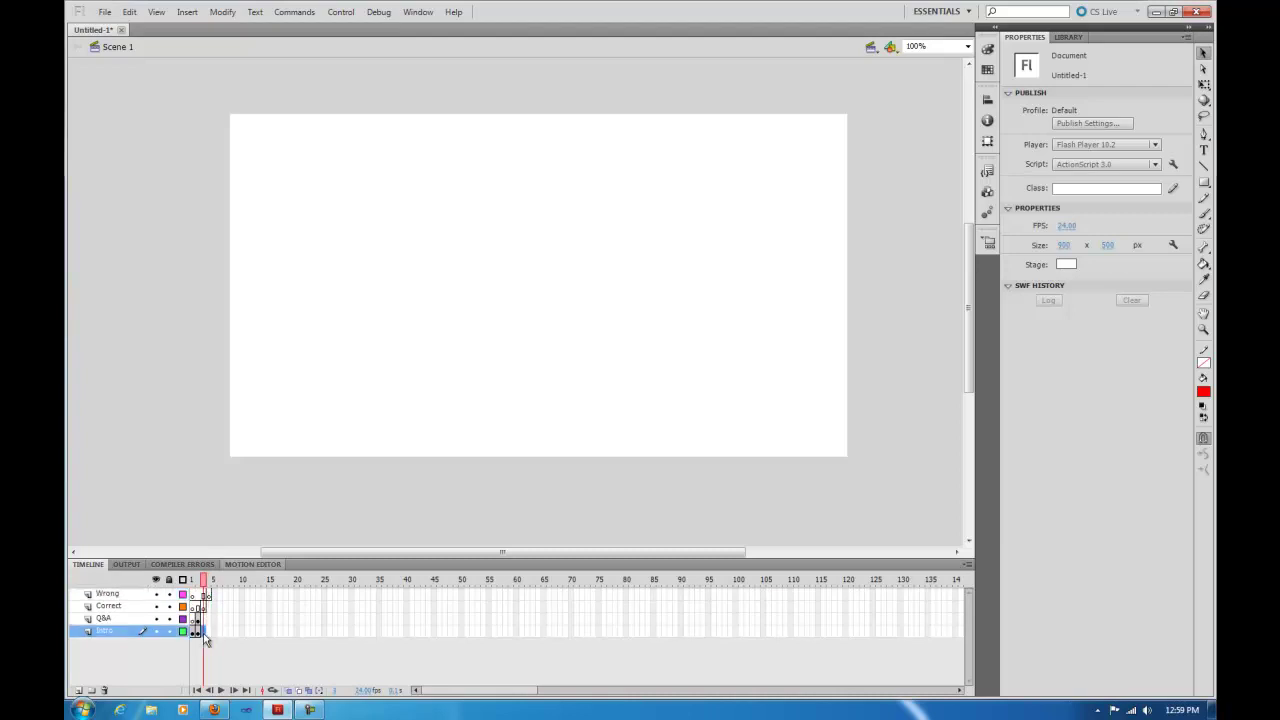
{"action": "left_click_drag", "start_coordinate": [203, 633], "coordinate": [205, 594]}
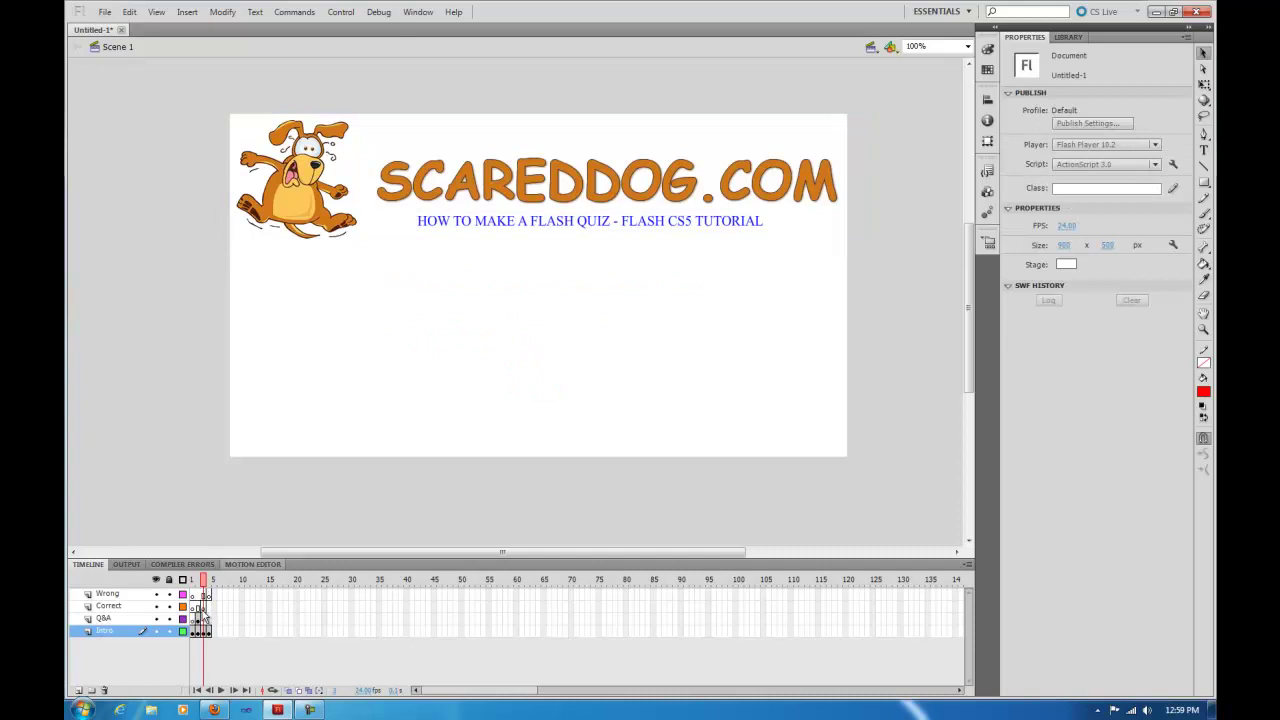
Add a green (#00CC00) text field about 469 px wide reading "THAT IS CORRECT! YOU WIN!" in frame 3 of the Correct layer.
{"action": "left_click", "coordinate": [204, 607]}
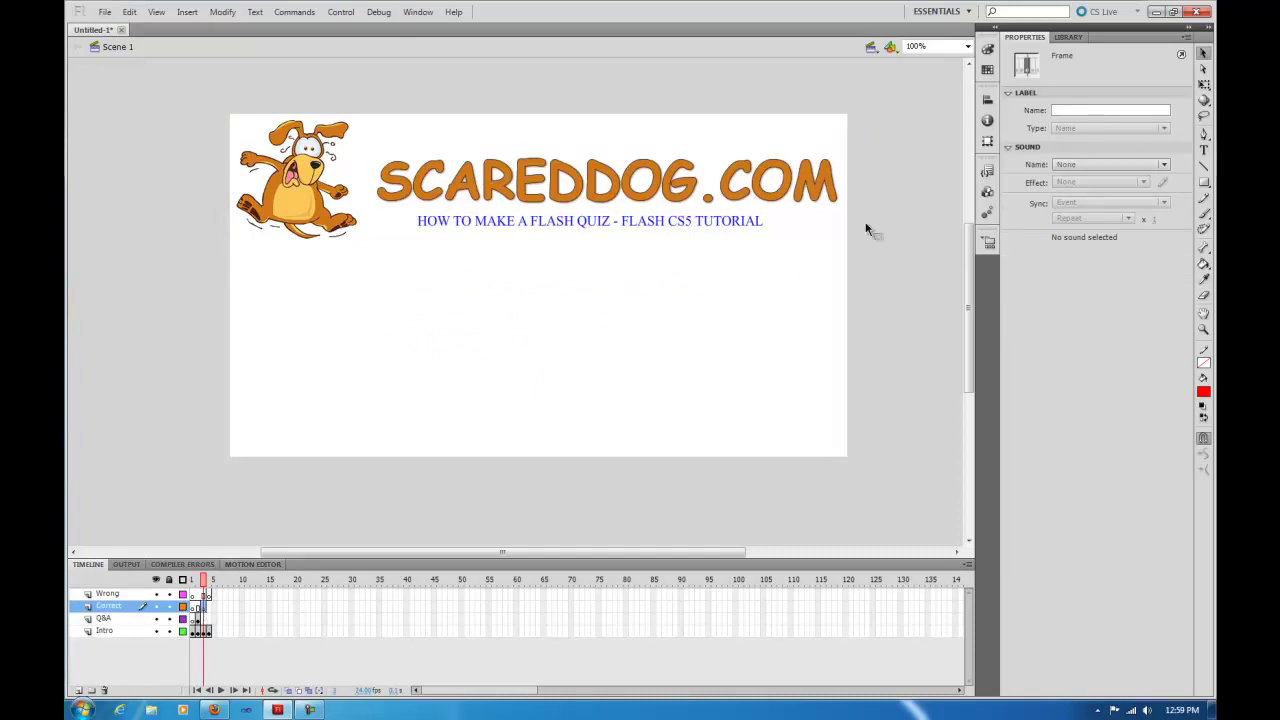
{"action": "left_click", "coordinate": [1203, 150]}
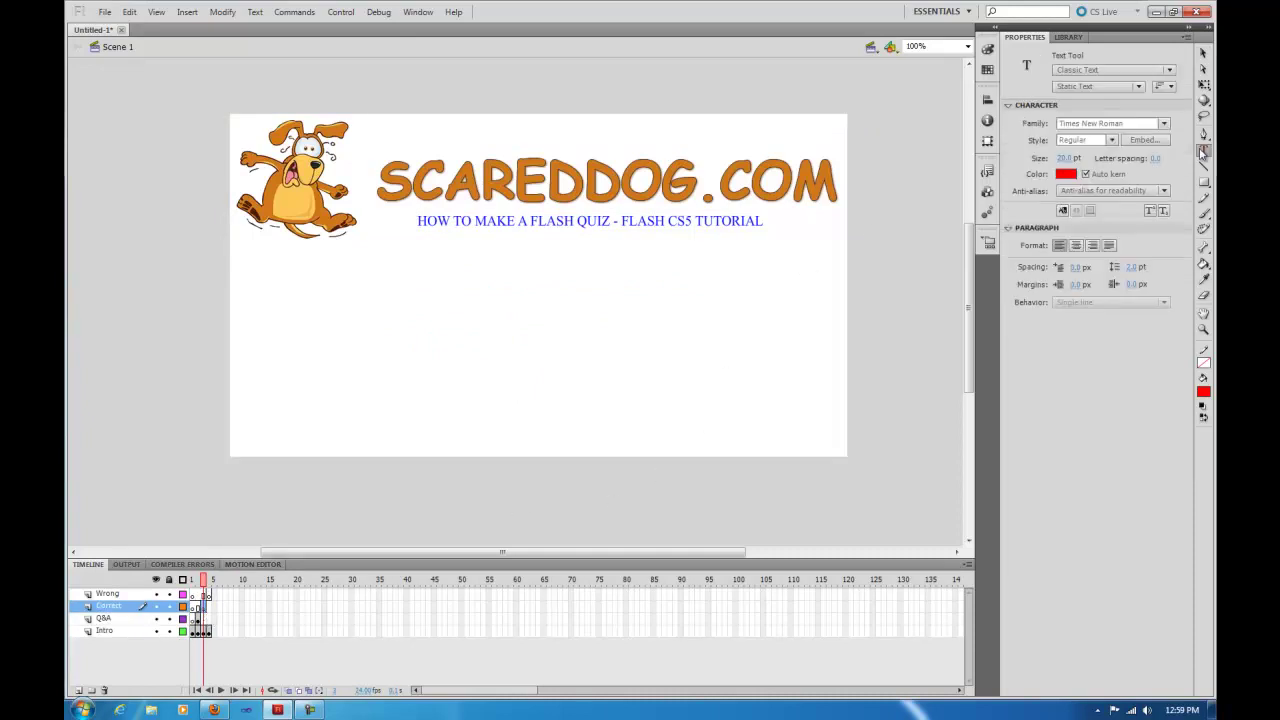
{"action": "left_click", "coordinate": [1066, 174]}
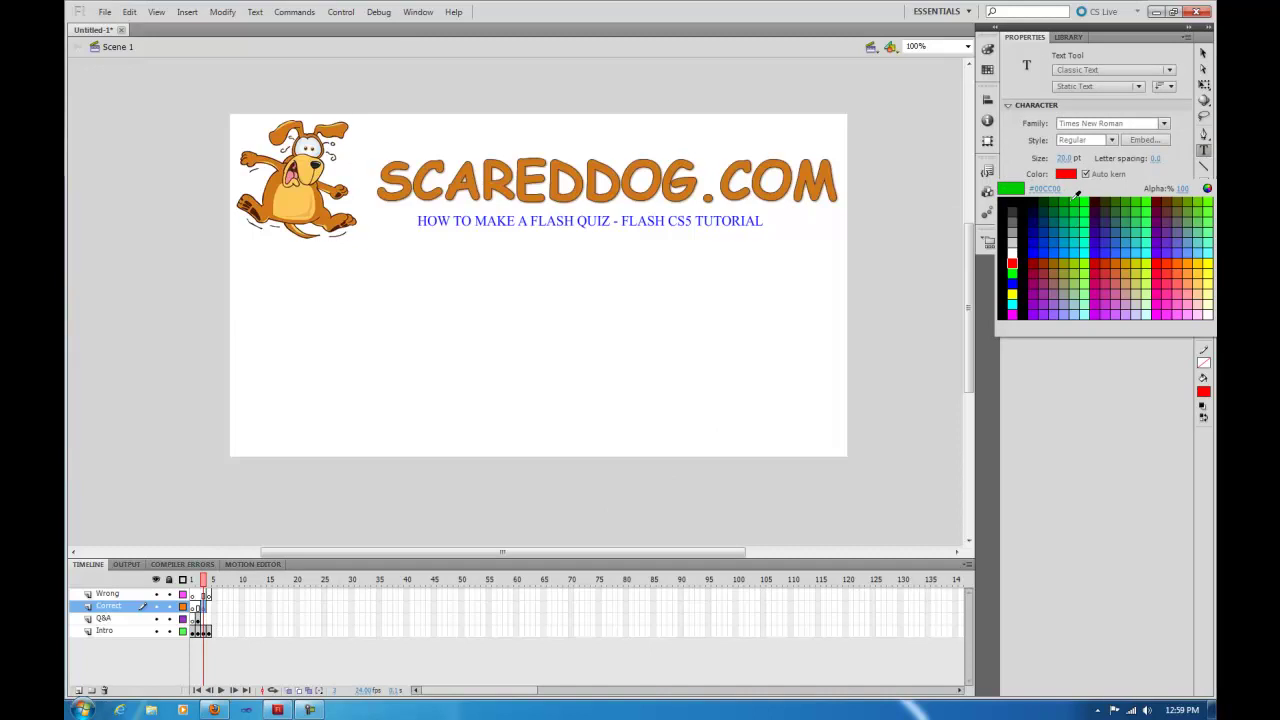
{"action": "left_click", "coordinate": [1076, 198]}
{"action": "left_click_drag", "start_coordinate": [392, 306], "coordinate": [705, 350]}
{"action": "type", "text": "THAT IS CORRECT! YOU WIN!"}
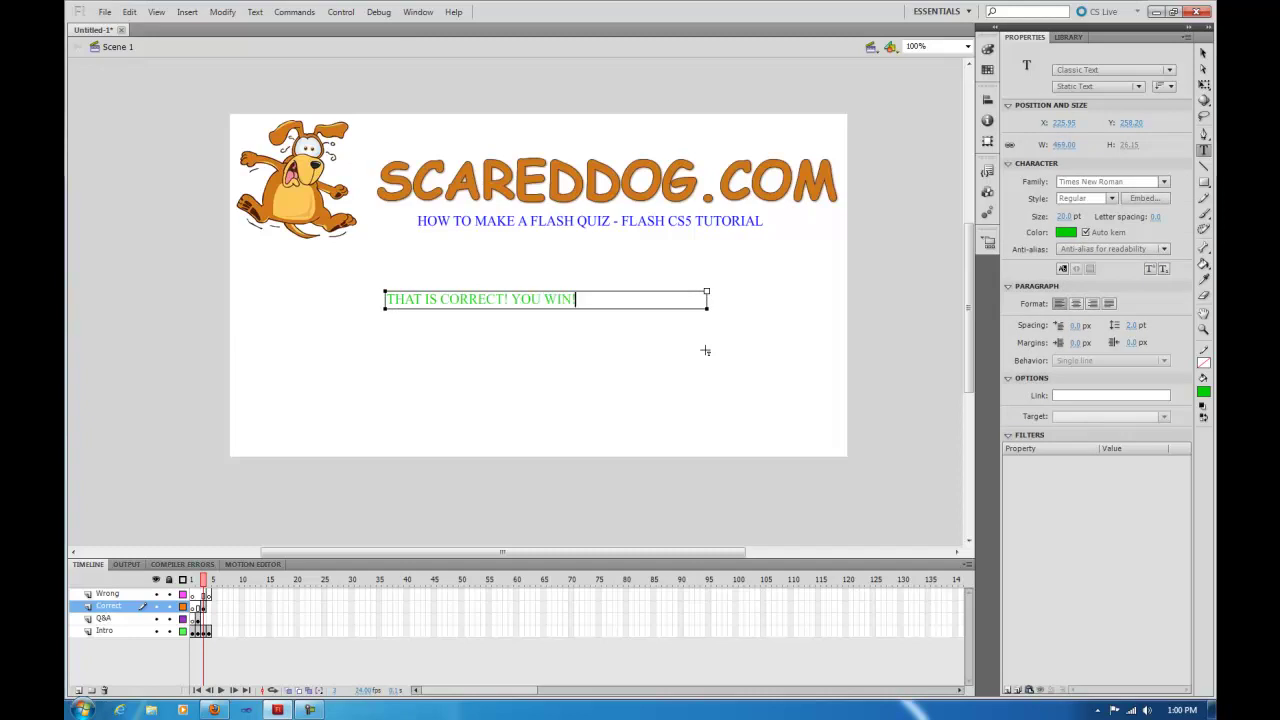
Move the "THAT IS CORRECT! YOU WIN!" text about 90 px right and 37 px down and set its size to 39 pt.
{"action": "left_click", "coordinate": [1203, 54]}
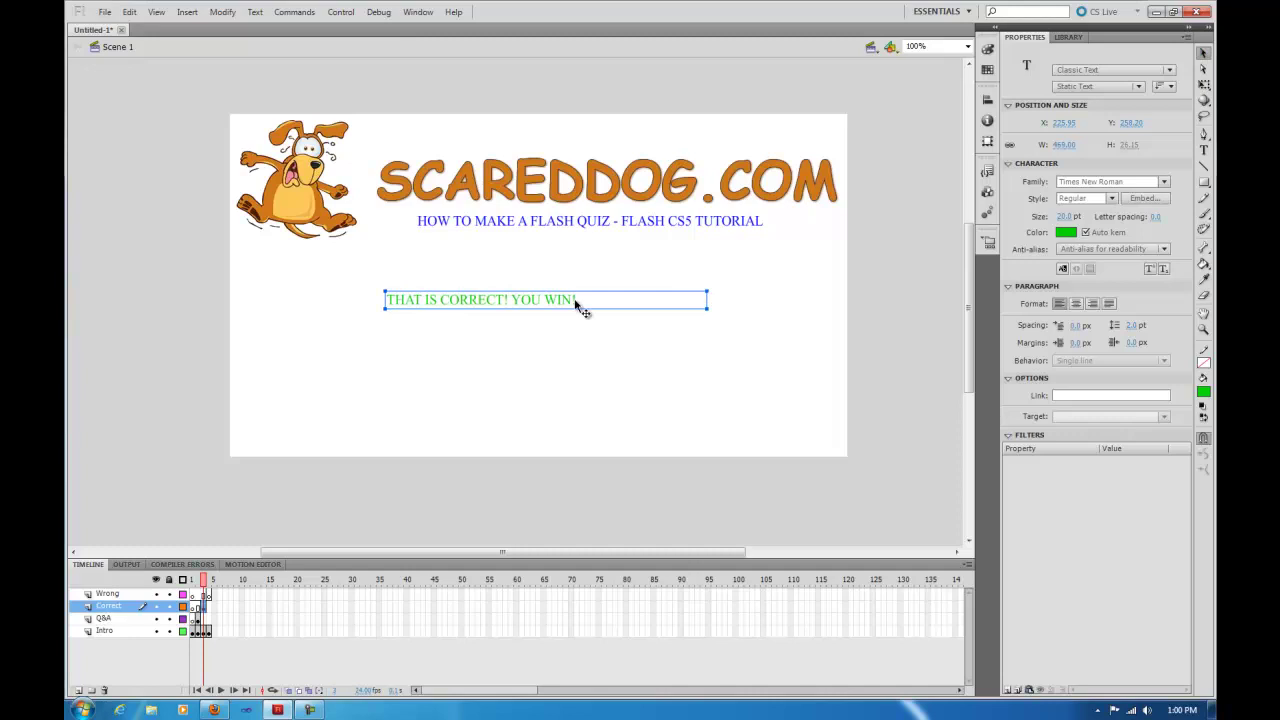
{"action": "left_click", "coordinate": [485, 341]}
{"action": "left_click_drag", "start_coordinate": [443, 306], "coordinate": [508, 331]}
{"action": "left_click_drag", "start_coordinate": [1068, 218], "coordinate": [1072, 222]}
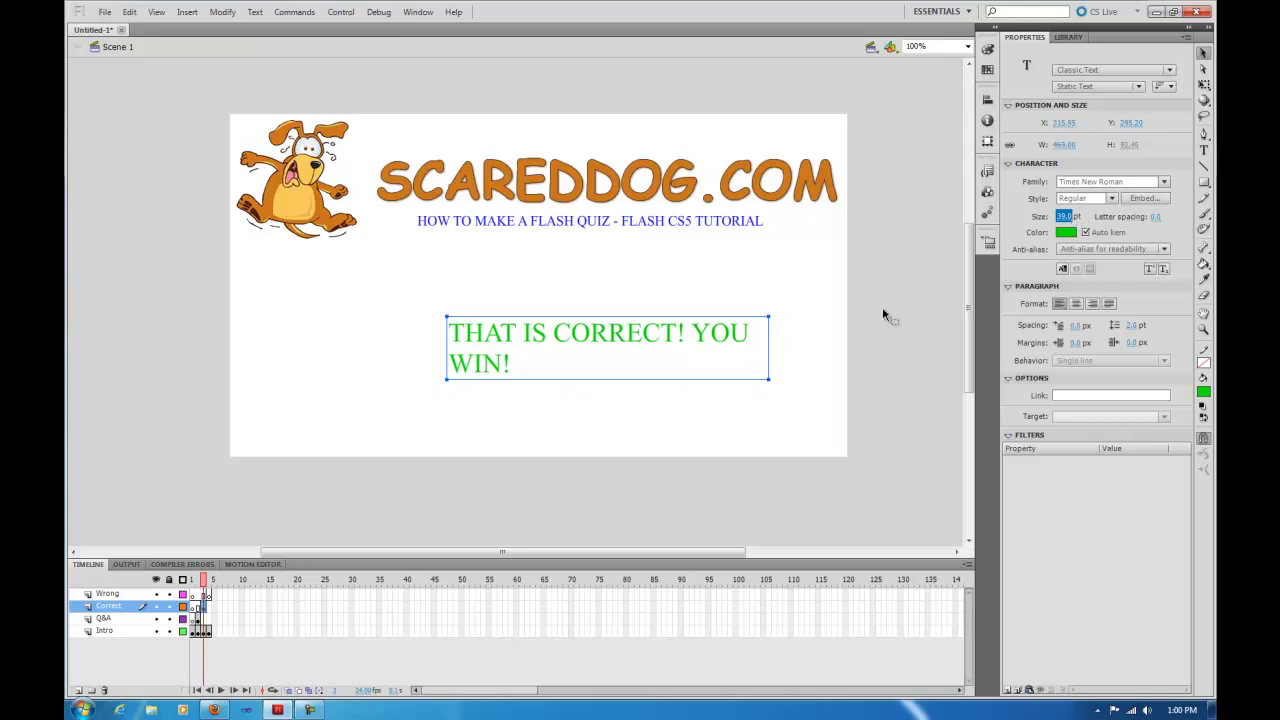
Widen the "THAT IS CORRECT! YOU WIN!" text field to about 598 px and move it about 122 px left.
{"action": "left_click_drag", "start_coordinate": [767, 316], "coordinate": [857, 318]}
{"action": "left_click_drag", "start_coordinate": [775, 344], "coordinate": [691, 344]}
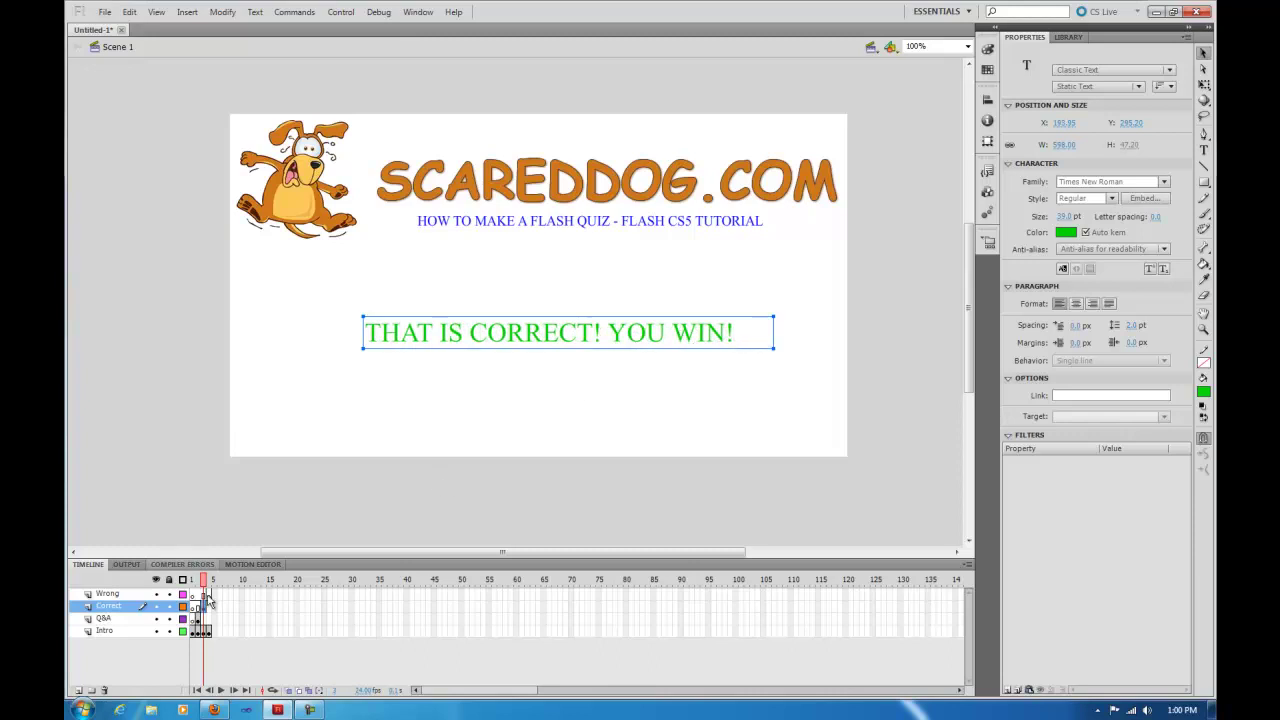
Add a red text field about 506 px wide reading "THAT IS WRONG! YOU LOSE!" in frame 4 of the Wrong layer.
{"action": "left_click", "coordinate": [209, 596]}
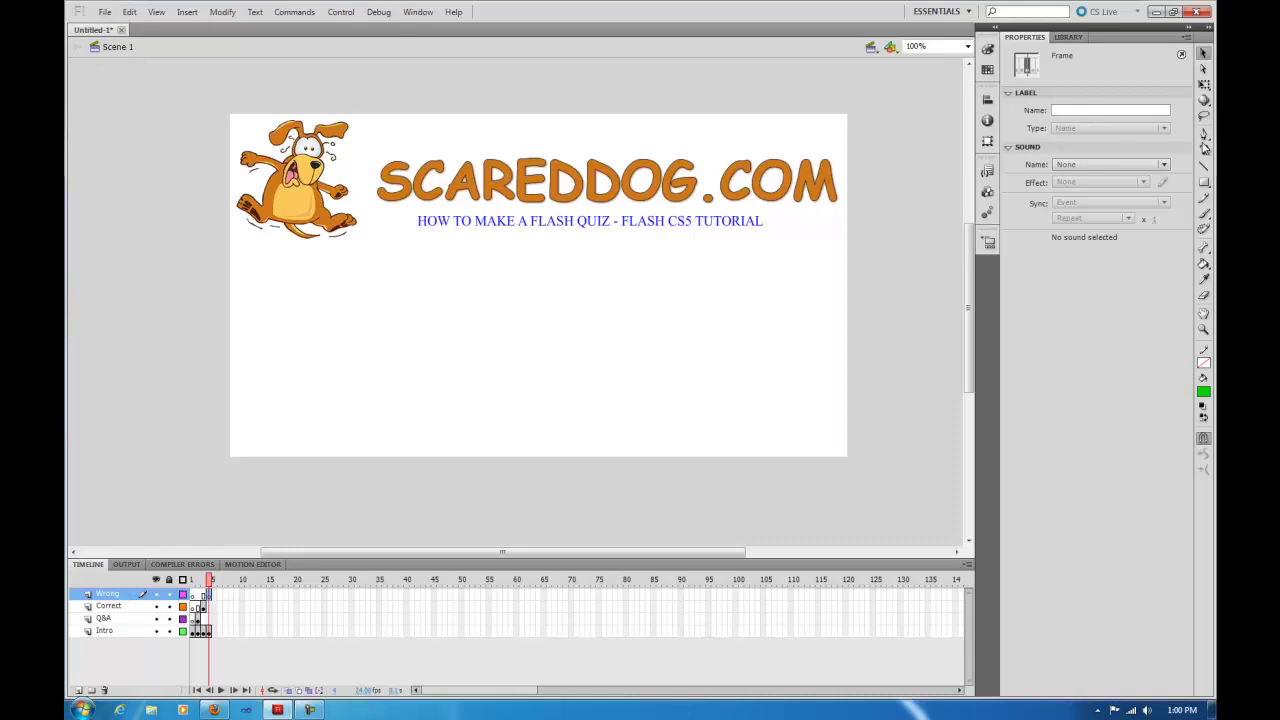
{"action": "left_click", "coordinate": [1204, 150]}
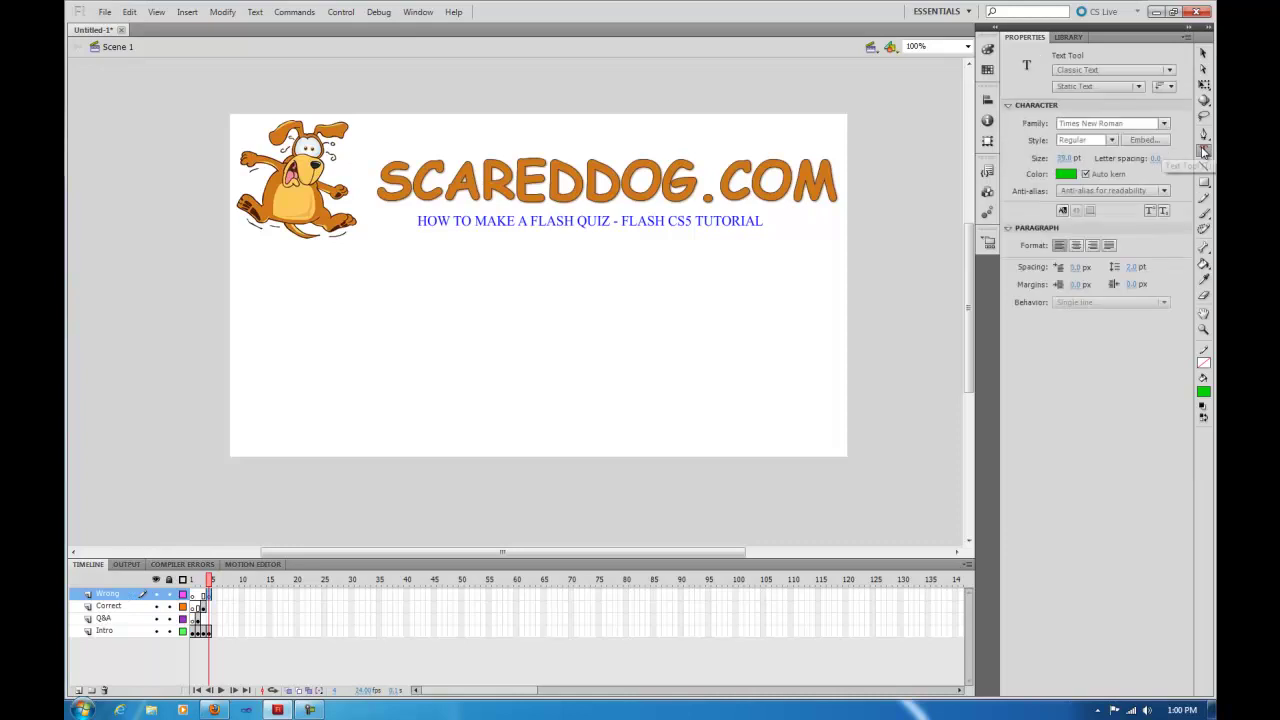
{"action": "left_click", "coordinate": [1072, 176]}
{"action": "left_click", "coordinate": [1012, 261]}
{"action": "left_click_drag", "start_coordinate": [364, 287], "coordinate": [709, 341]}
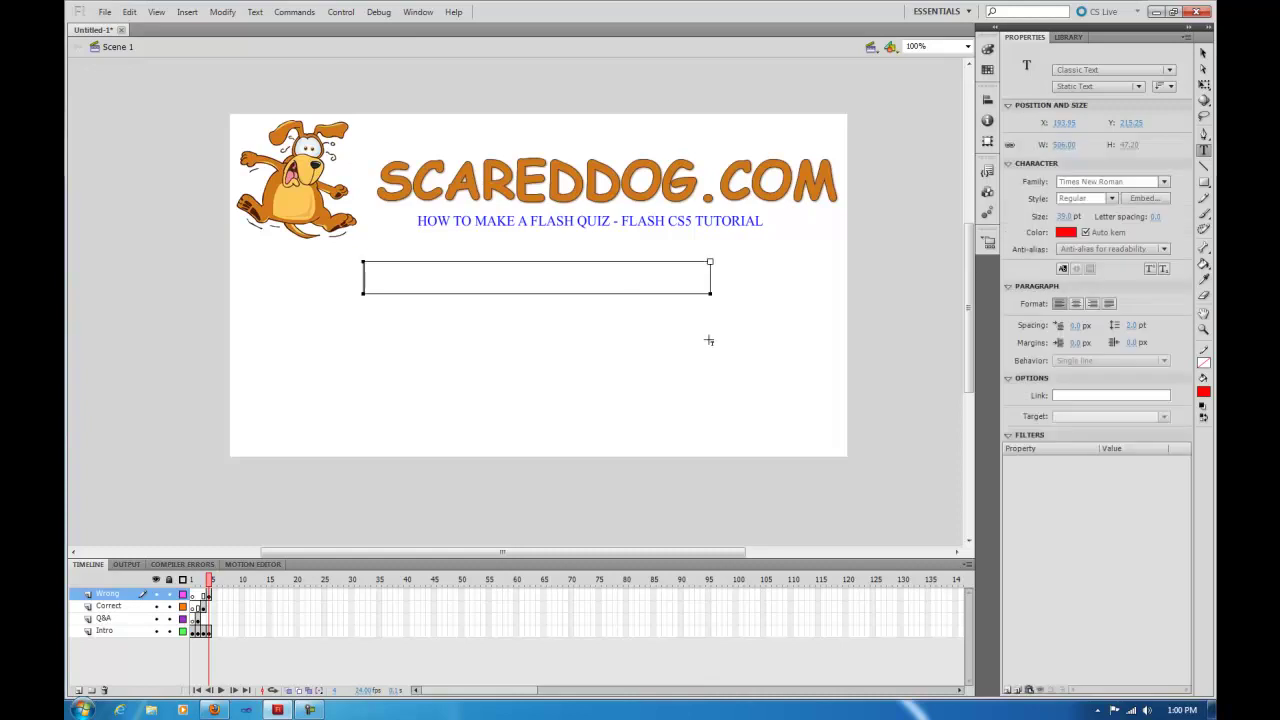
{"action": "type", "text": "THAT IS WRONG! YOU LOSE!"}
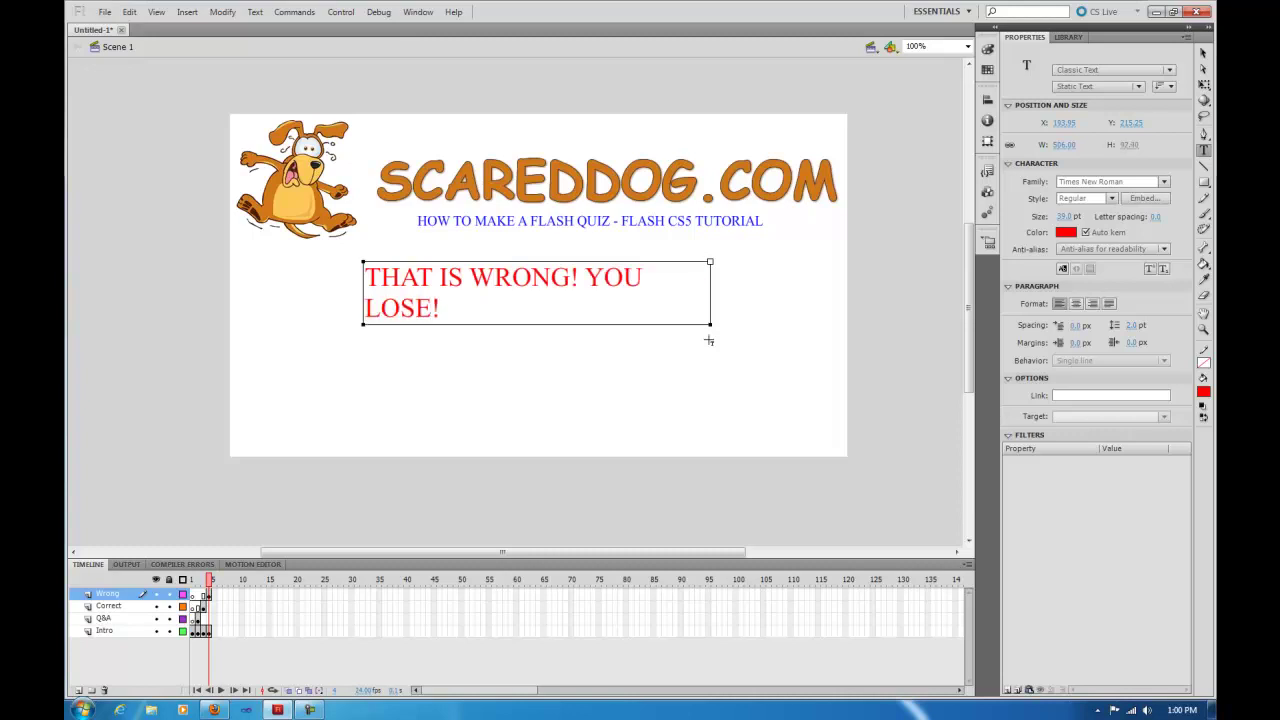
Widen the "THAT IS WRONG! YOU LOSE!" field to fit its text on one line and move it slightly down.
{"action": "left_click_drag", "start_coordinate": [710, 262], "coordinate": [748, 264]}
{"action": "left_click", "coordinate": [1203, 53]}
{"action": "left_click", "coordinate": [800, 282]}
{"action": "mouse_move", "coordinate": [571, 289]}
{"action": "left_mouse_down"}
{"action": "mouse_move", "coordinate": [583, 295]}
{"action": "mouse_move", "coordinate": [565, 300]}
{"action": "left_mouse_up"}
{"action": "left_click", "coordinate": [490, 335]}
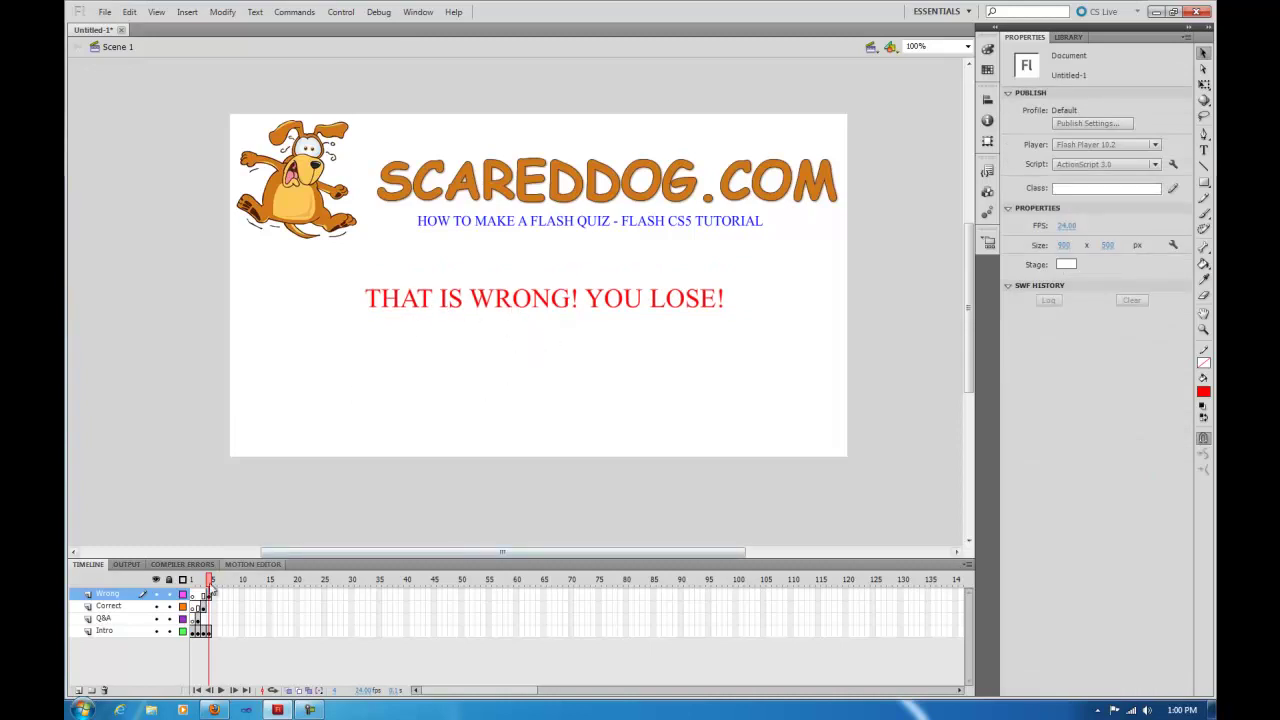
Check the content of the intro, question and result frames, ending on frame 4 with the Intro layer active.
{"action": "left_click", "coordinate": [191, 594]}
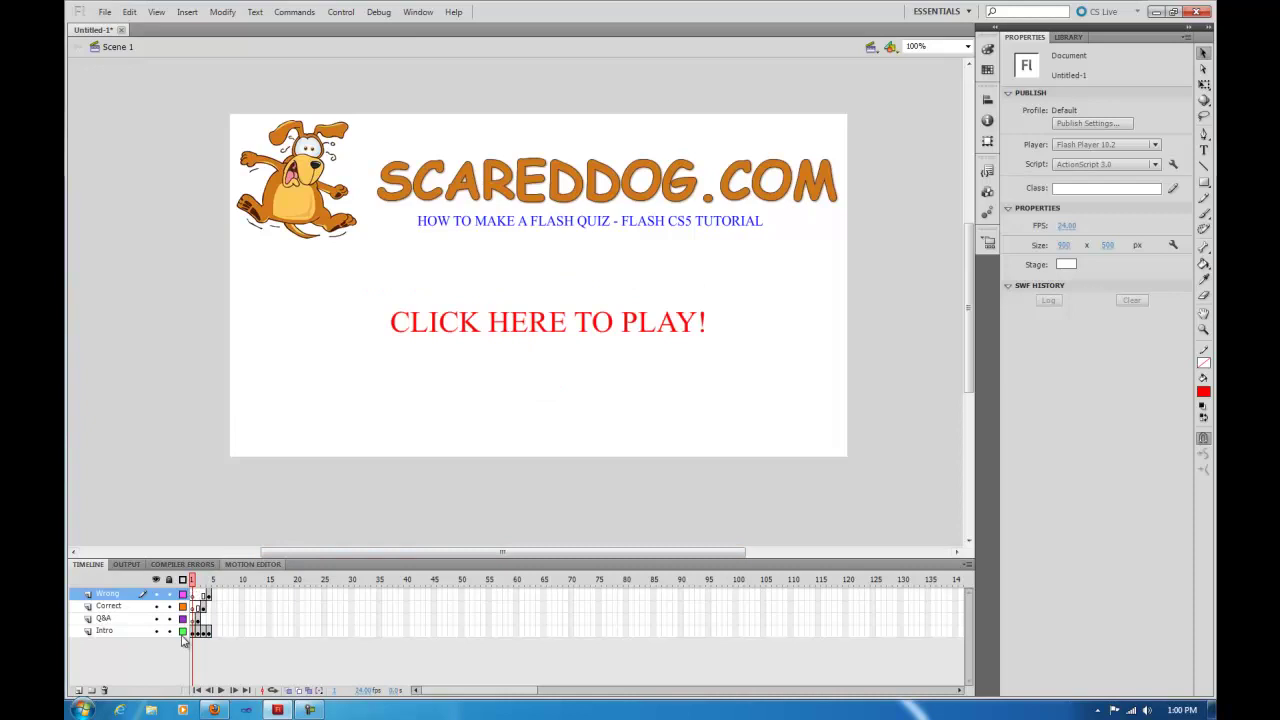
{"action": "left_click", "coordinate": [194, 632]}
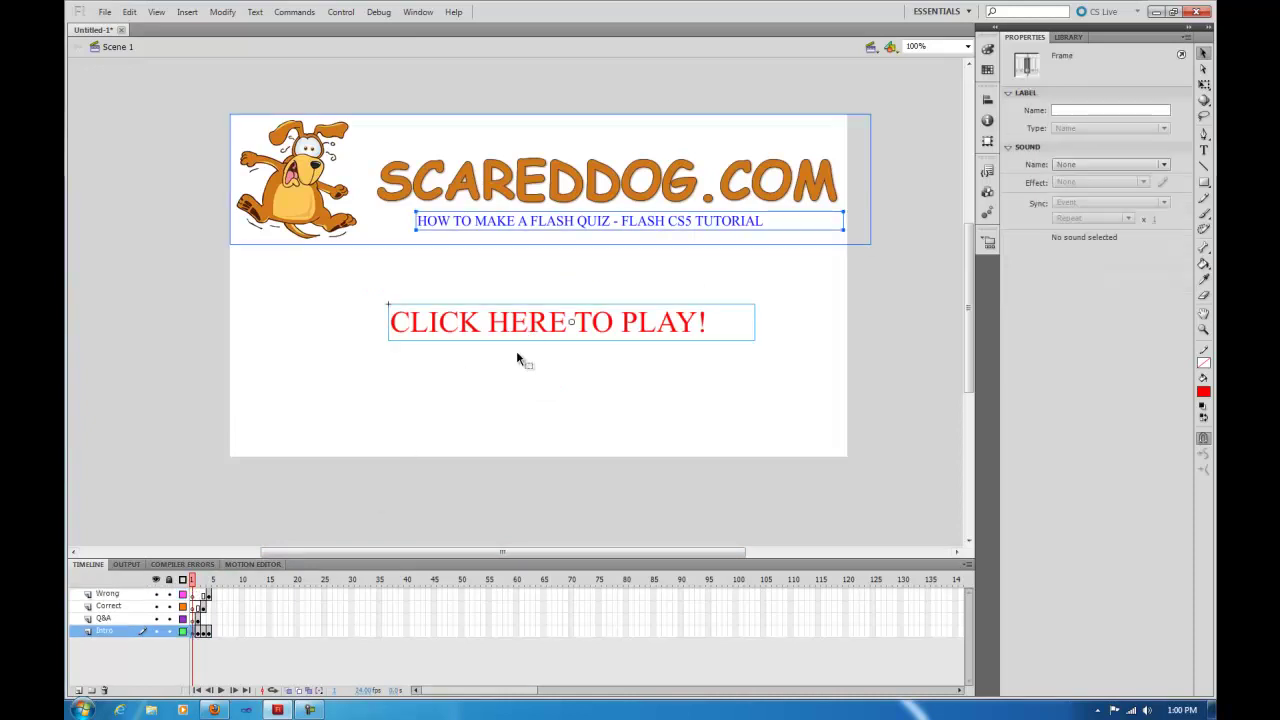
{"action": "left_click", "coordinate": [197, 581]}
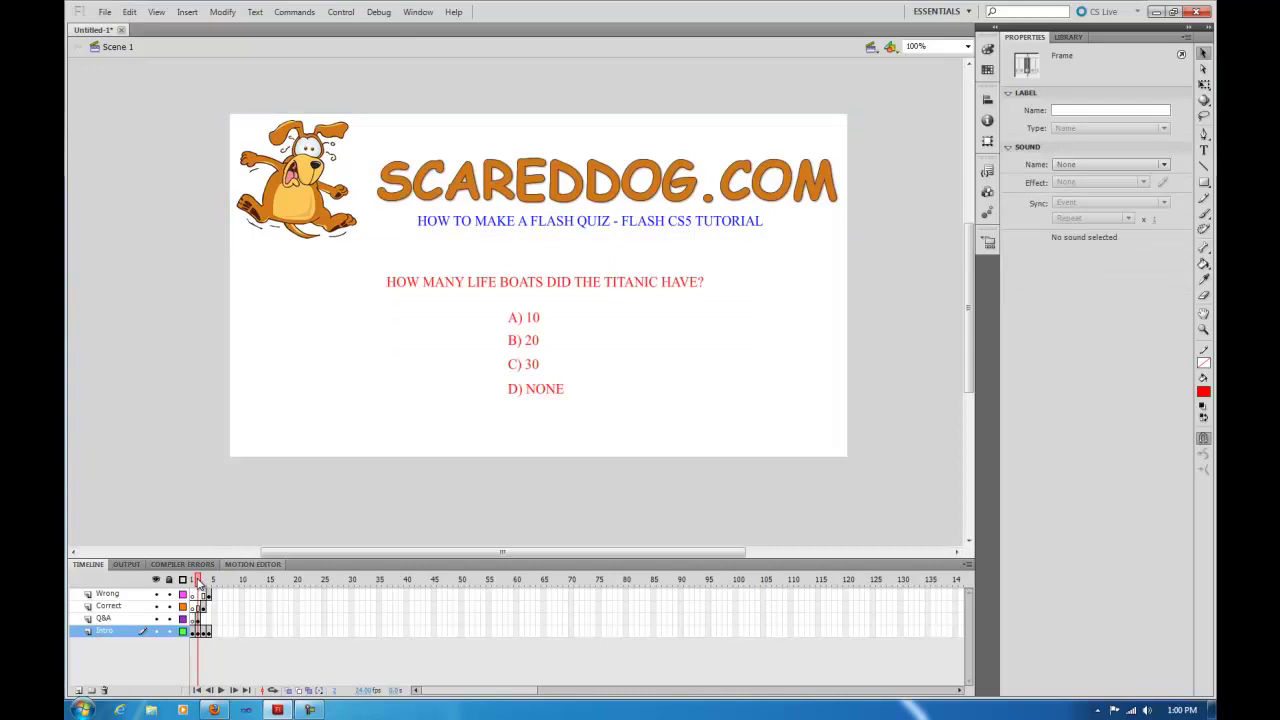
{"action": "left_click", "coordinate": [199, 632]}
{"action": "left_click_drag", "start_coordinate": [203, 581], "coordinate": [210, 588]}
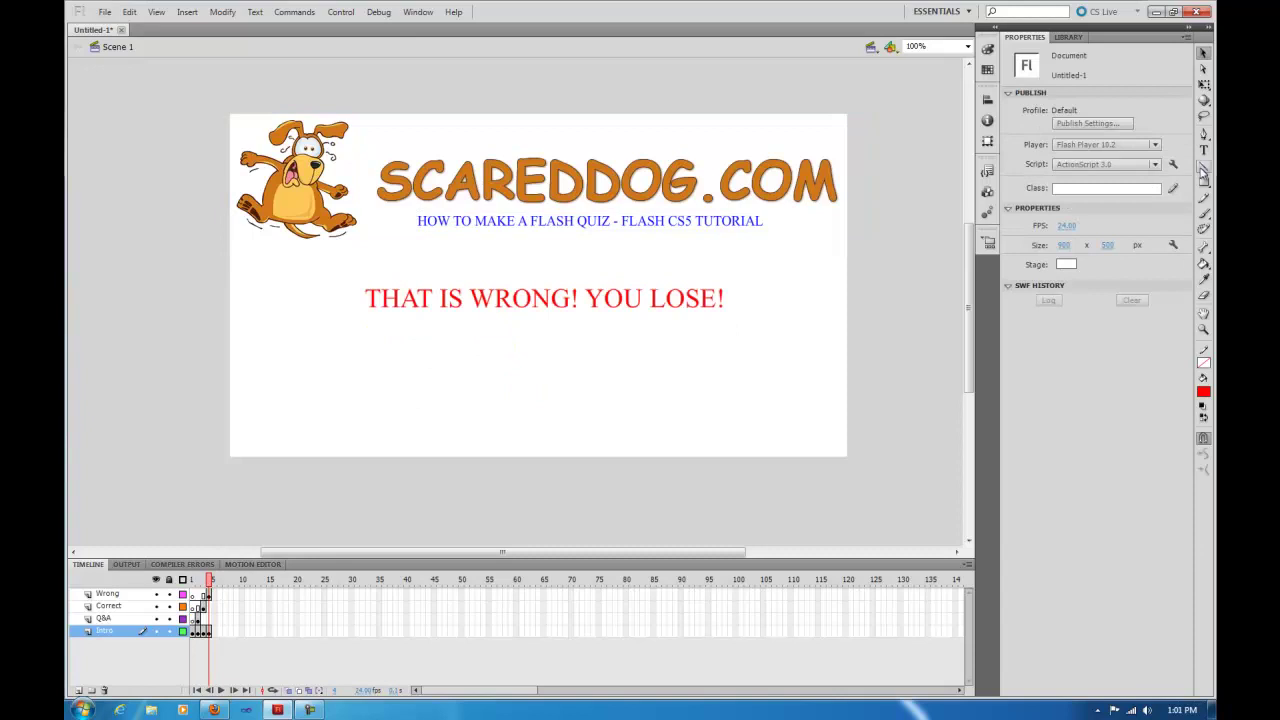
Add a red 39 pt text reading "CLICK HERE TO PLAY AGAIN!" below the wrong-answer message in frame 4 of the Intro layer.
{"action": "left_click", "coordinate": [1204, 150]}
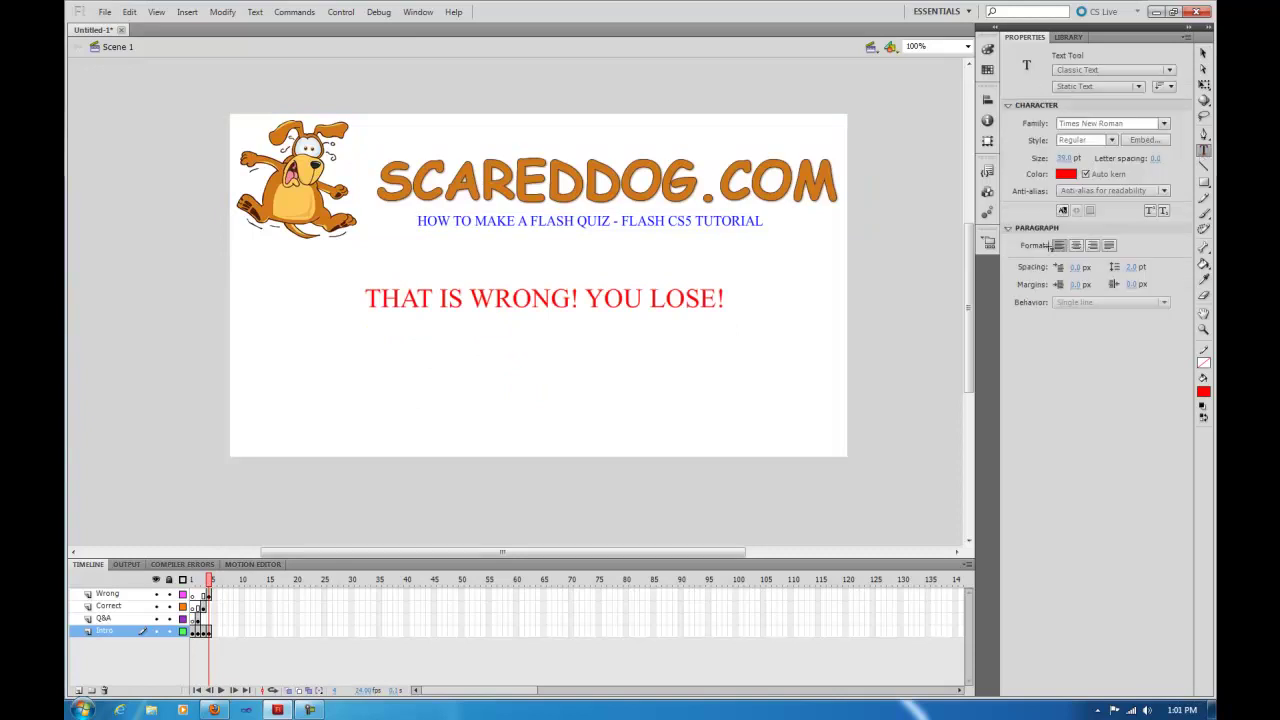
{"action": "left_click", "coordinate": [351, 372]}
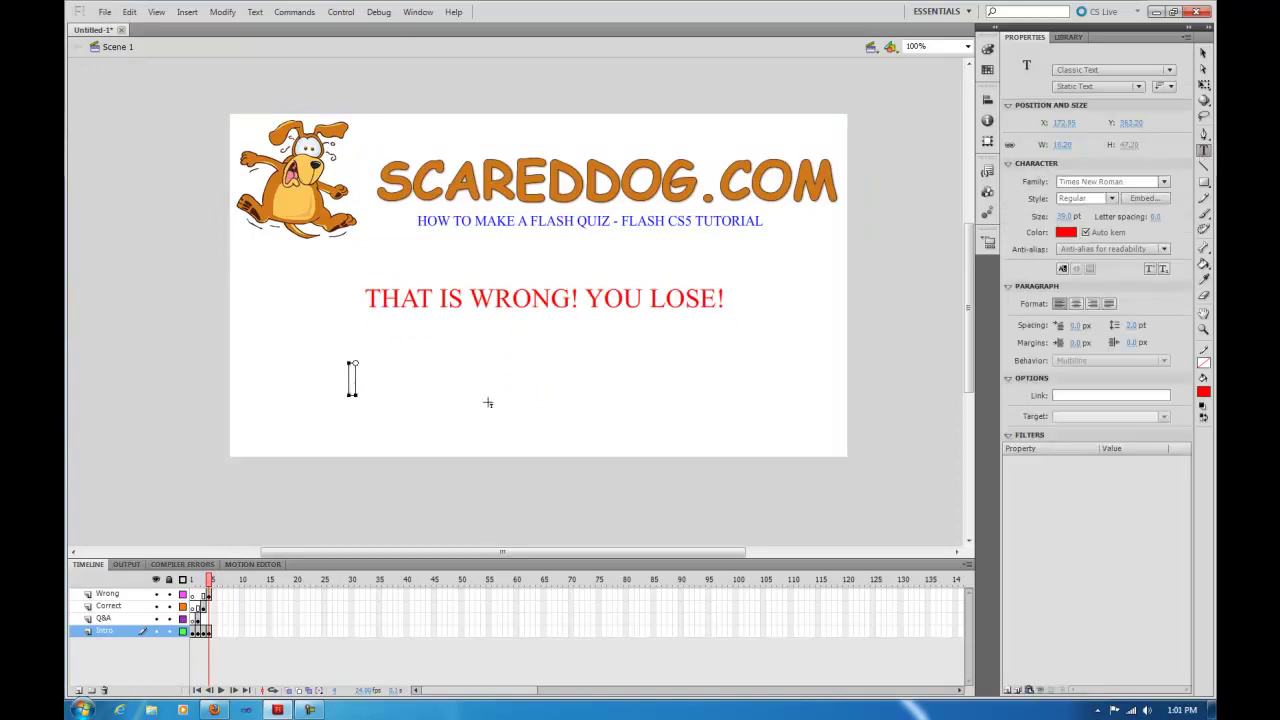
{"action": "type", "text": "PLAY AGAIN?"}
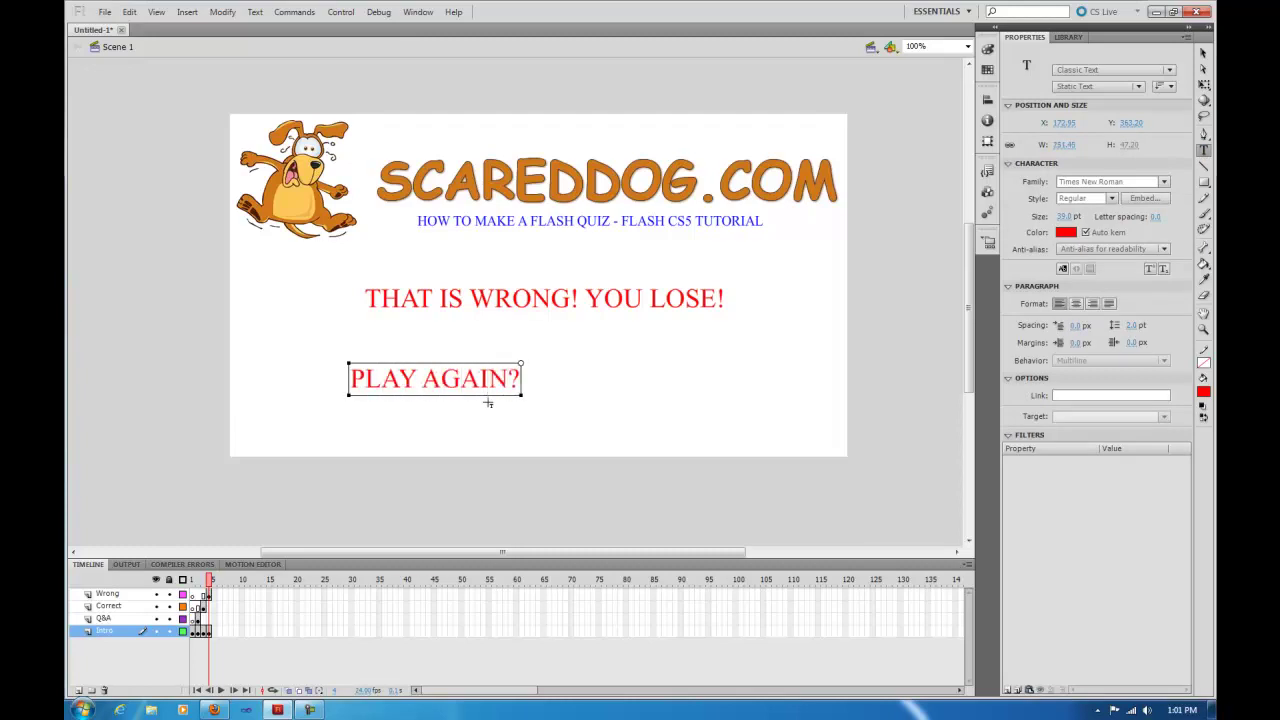
{"action": "left_click_drag", "start_coordinate": [358, 380], "coordinate": [520, 378]}
{"action": "key", "text": "BackSpace"}
{"action": "key", "text": "BackSpace"}
{"action": "type", "text": "CL"}
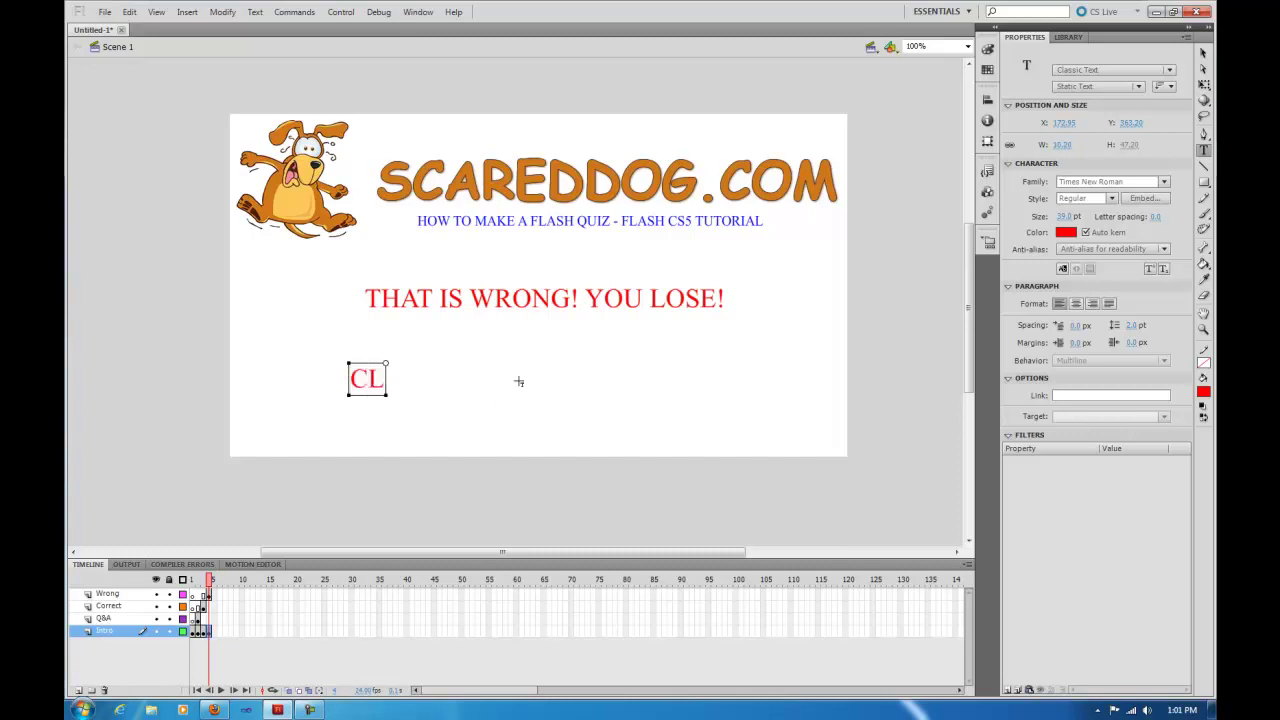
{"action": "type", "text": "ICK HERE TO PLAY AGAIN!"}
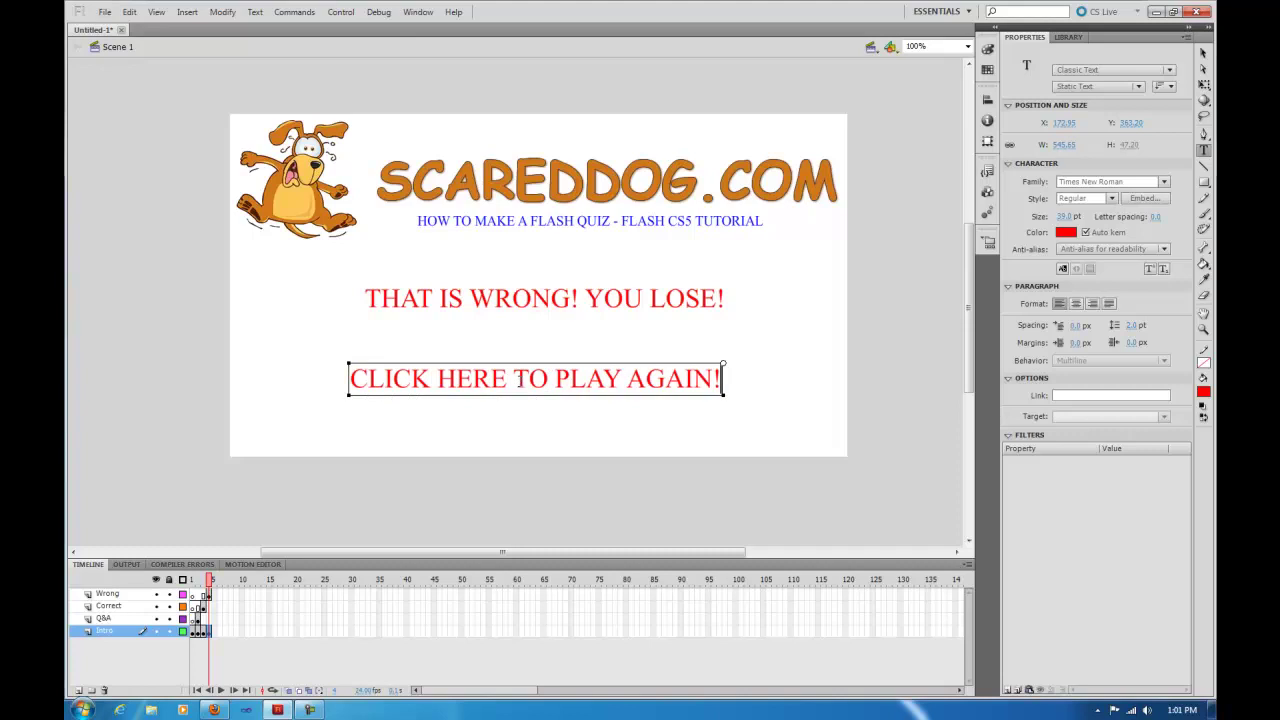
Move the "CLICK HERE TO PLAY AGAIN!" text about 23 px down and slightly right, and colour it blue.
{"action": "left_click", "coordinate": [1203, 52]}
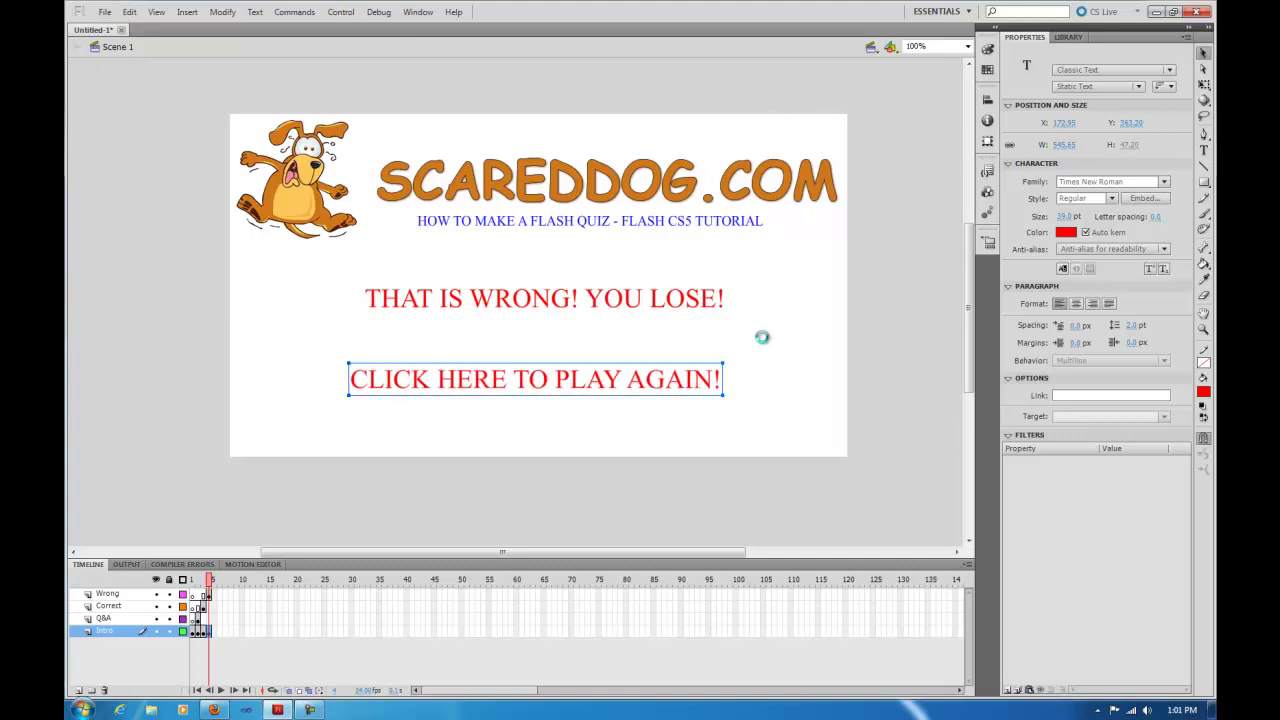
{"action": "left_click_drag", "start_coordinate": [660, 383], "coordinate": [626, 396]}
{"action": "left_click", "coordinate": [1066, 232]}
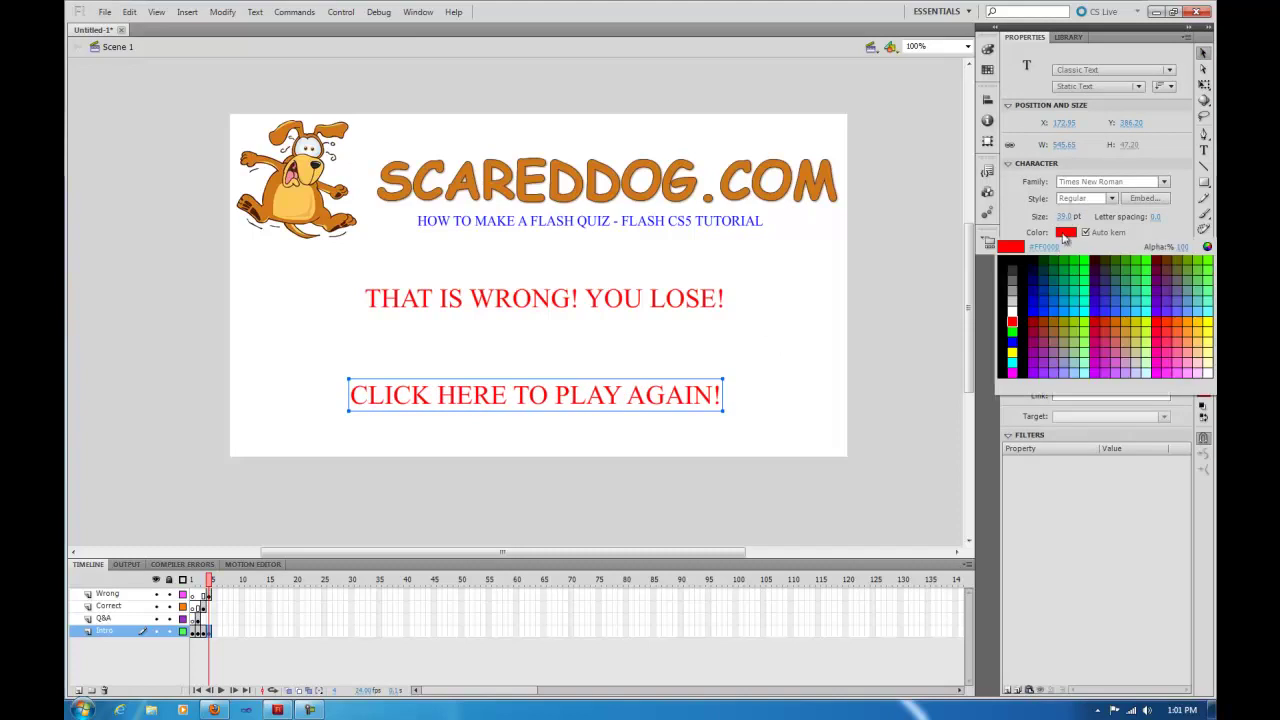
{"action": "left_click", "coordinate": [1014, 345]}
{"action": "left_click", "coordinate": [814, 371]}
{"action": "mouse_move", "coordinate": [608, 398]}
{"action": "left_mouse_down"}
{"action": "mouse_move", "coordinate": [626, 398]}
{"action": "mouse_move", "coordinate": [614, 395]}
{"action": "left_mouse_up"}
{"action": "left_click", "coordinate": [598, 358]}
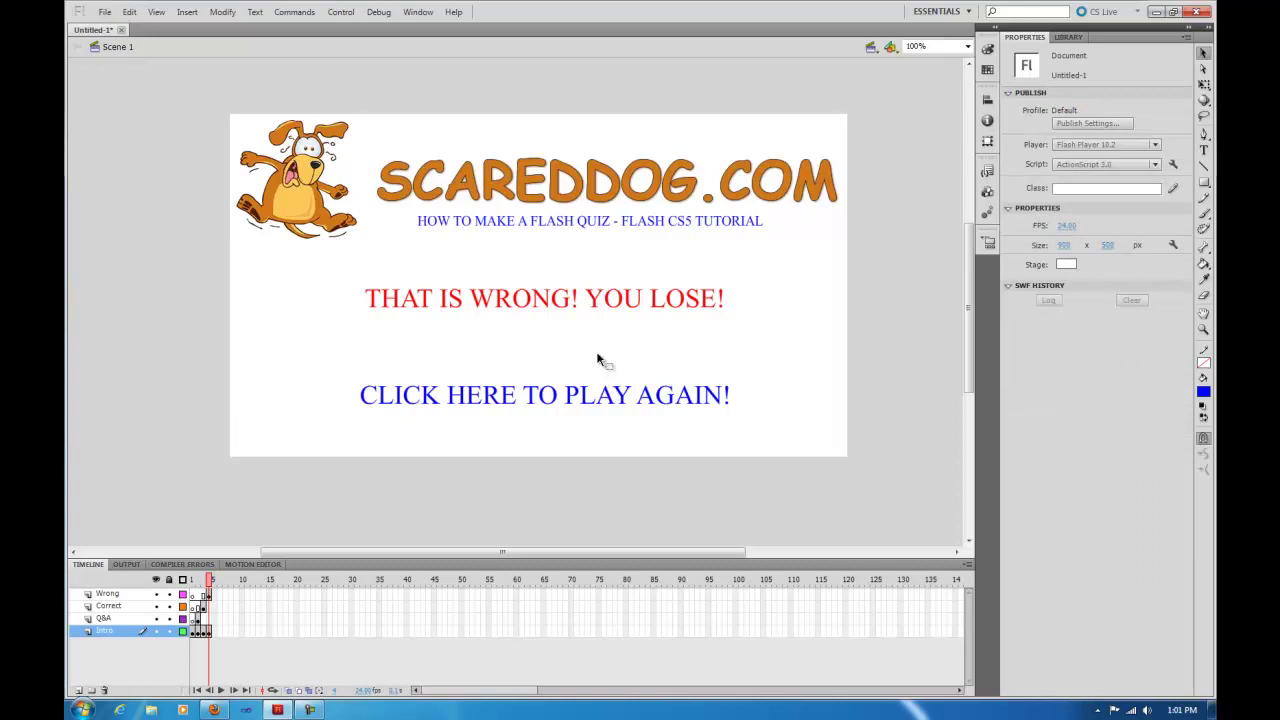
Step through frames 1 to 4 to review the whole quiz sequence, and return to frame 1.
{"action": "left_click", "coordinate": [193, 581]}
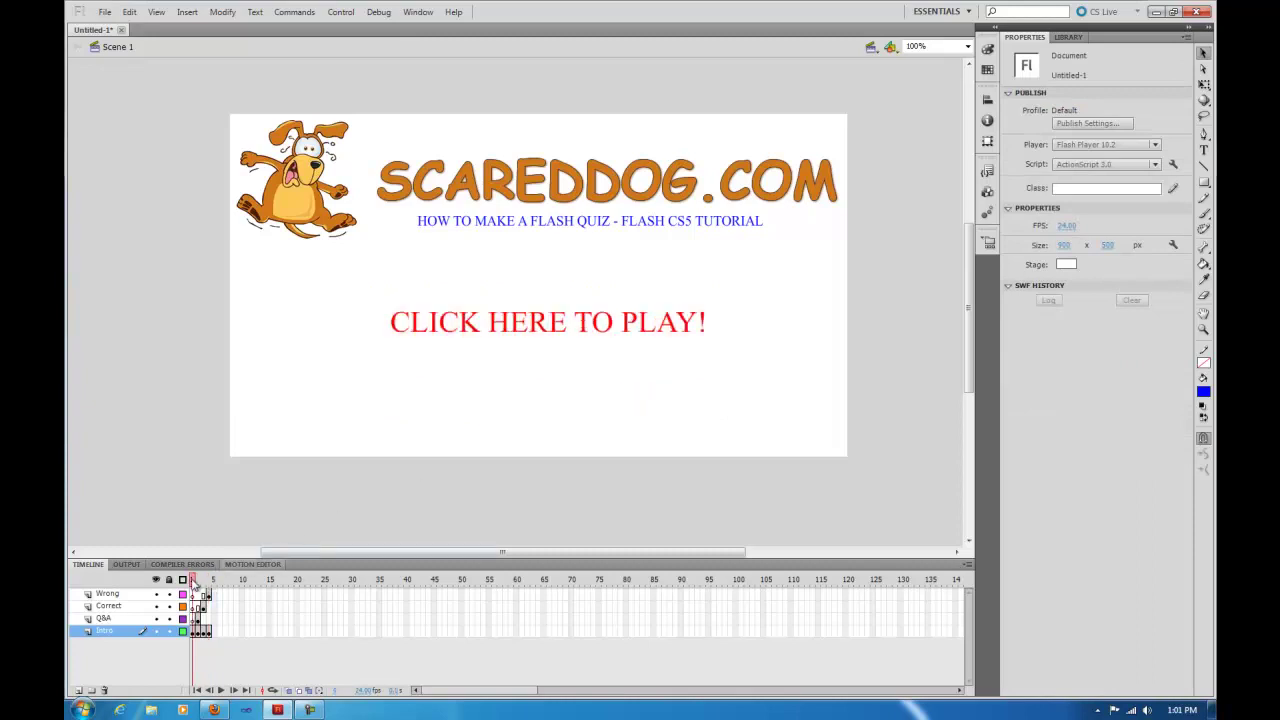
{"action": "left_click", "coordinate": [198, 580]}
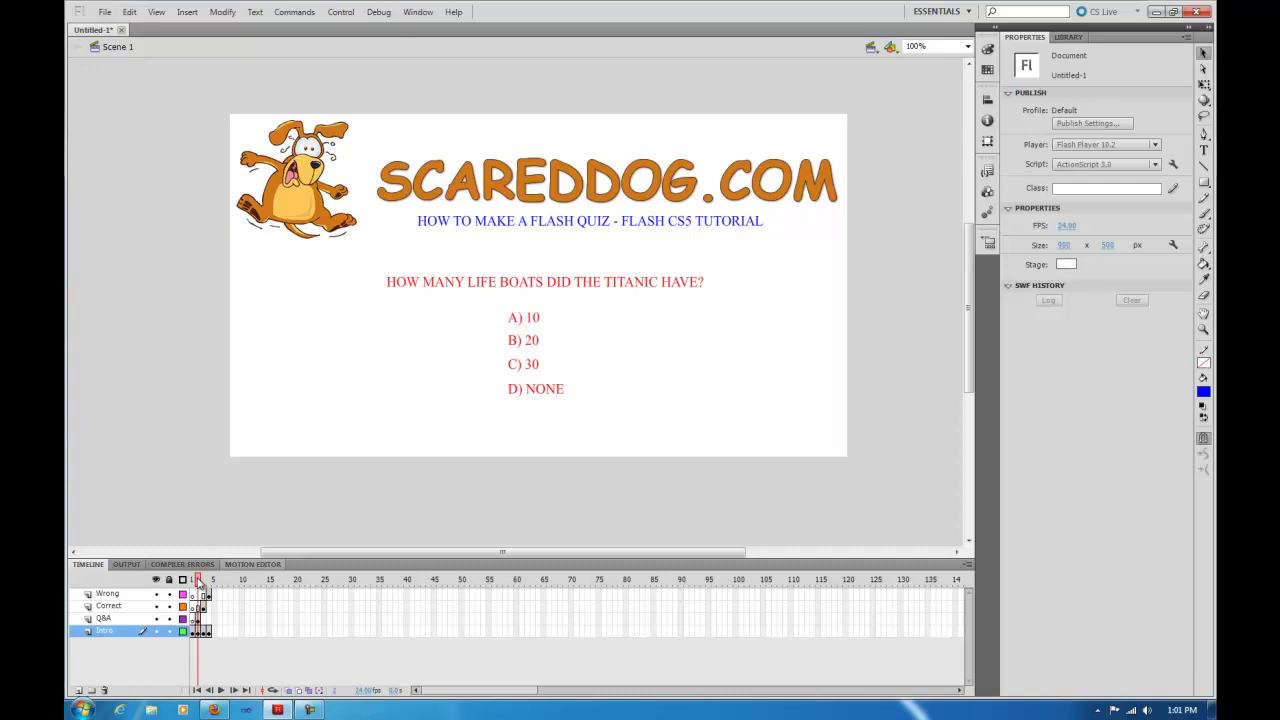
{"action": "left_click", "coordinate": [203, 580]}
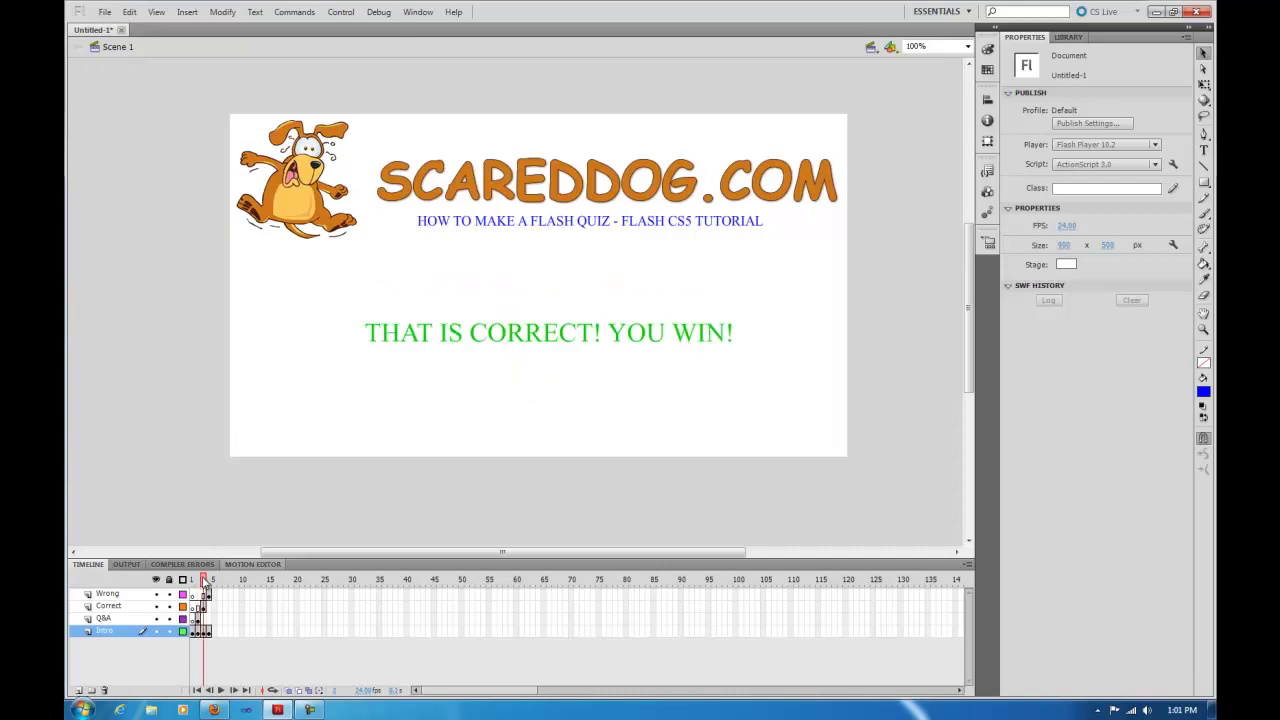
{"action": "left_click", "coordinate": [209, 580]}
{"action": "left_click_drag", "start_coordinate": [209, 582], "coordinate": [192, 582]}
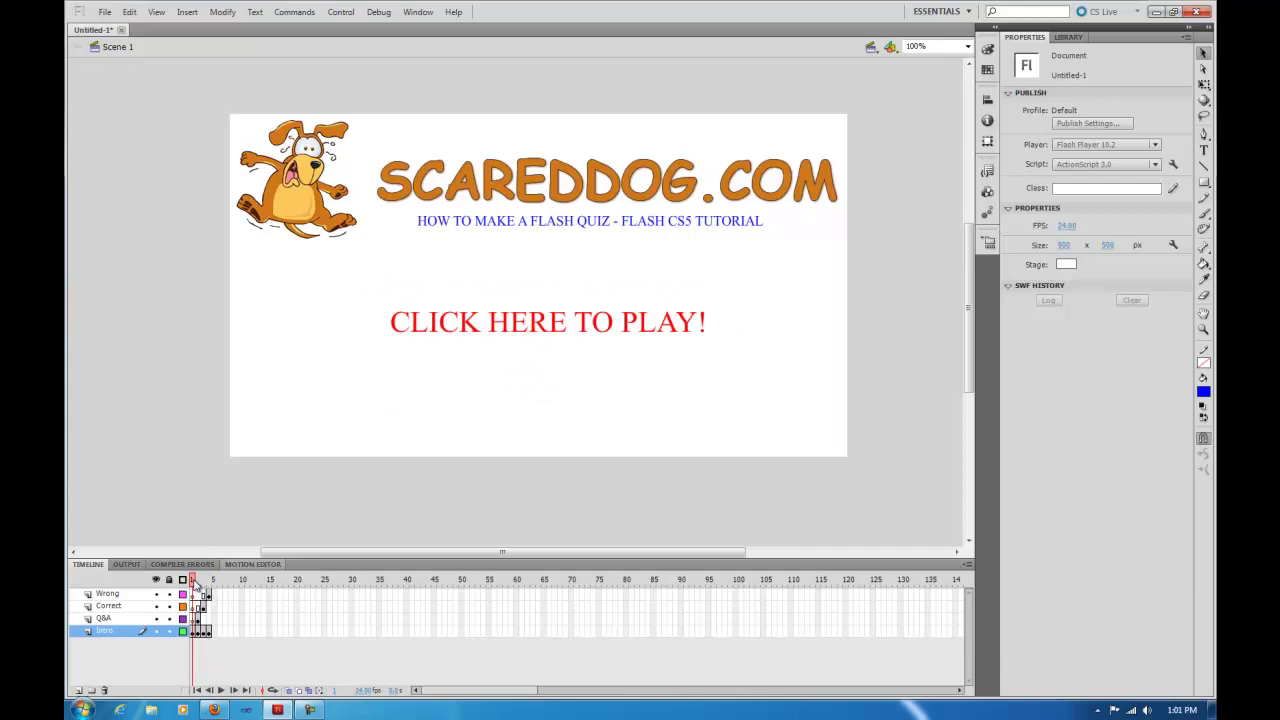
Add a new layer above the Wrong layer and name it "Actions".
{"action": "left_click", "coordinate": [108, 595]}
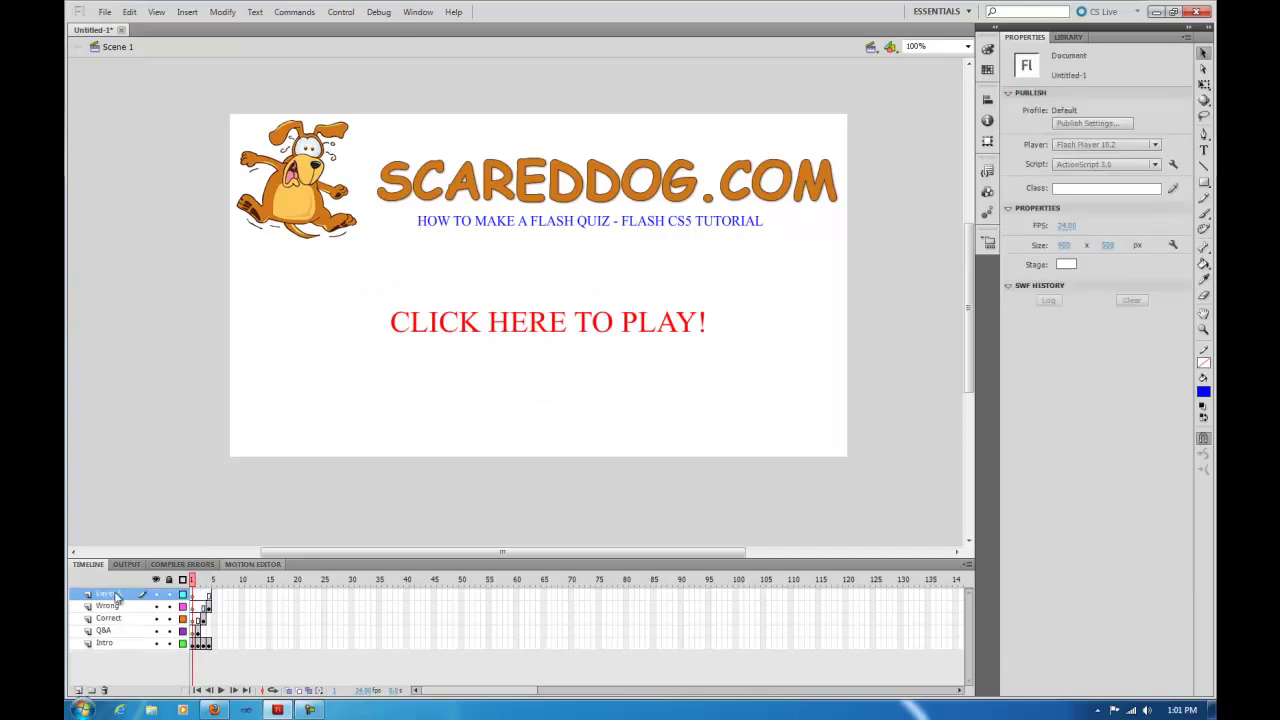
{"action": "double_click", "coordinate": [110, 595]}
{"action": "type", "text": "Ac"}
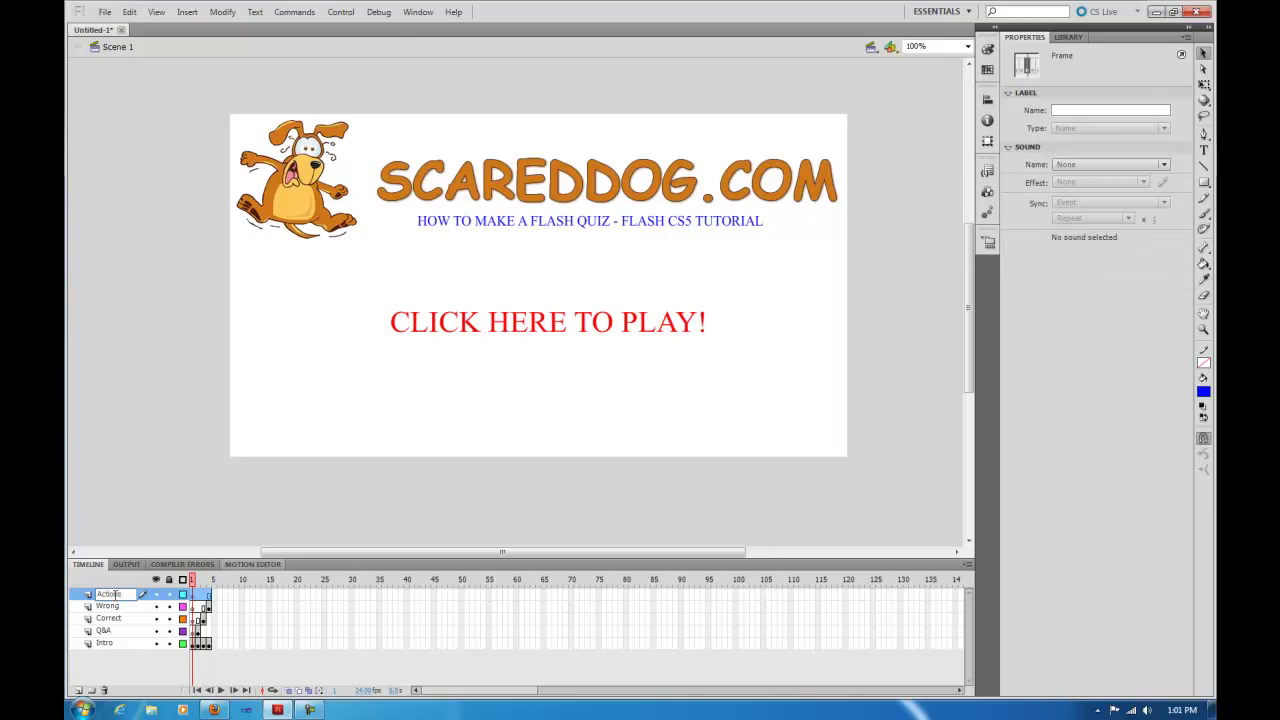
{"action": "type", "text": "tions"}
{"action": "key", "text": "Return"}
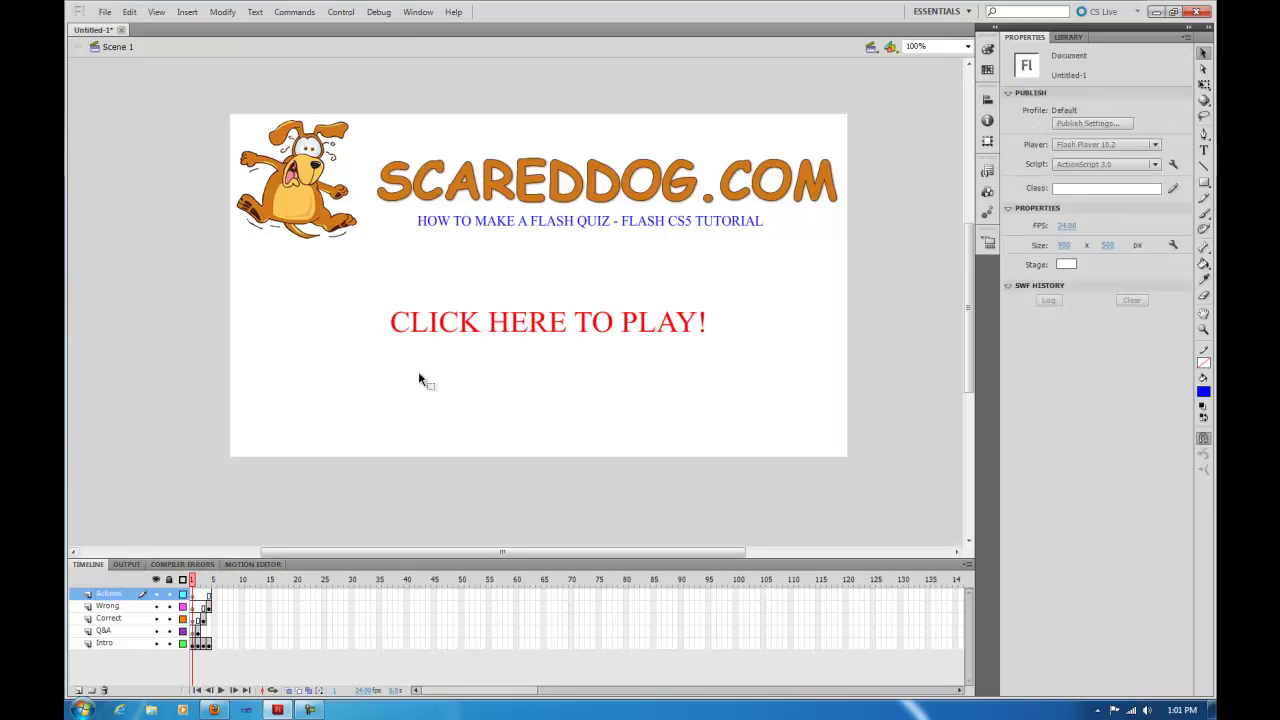
Test the scene to preview how the quiz plays, and close the preview.
{"action": "left_click", "coordinate": [340, 11]}
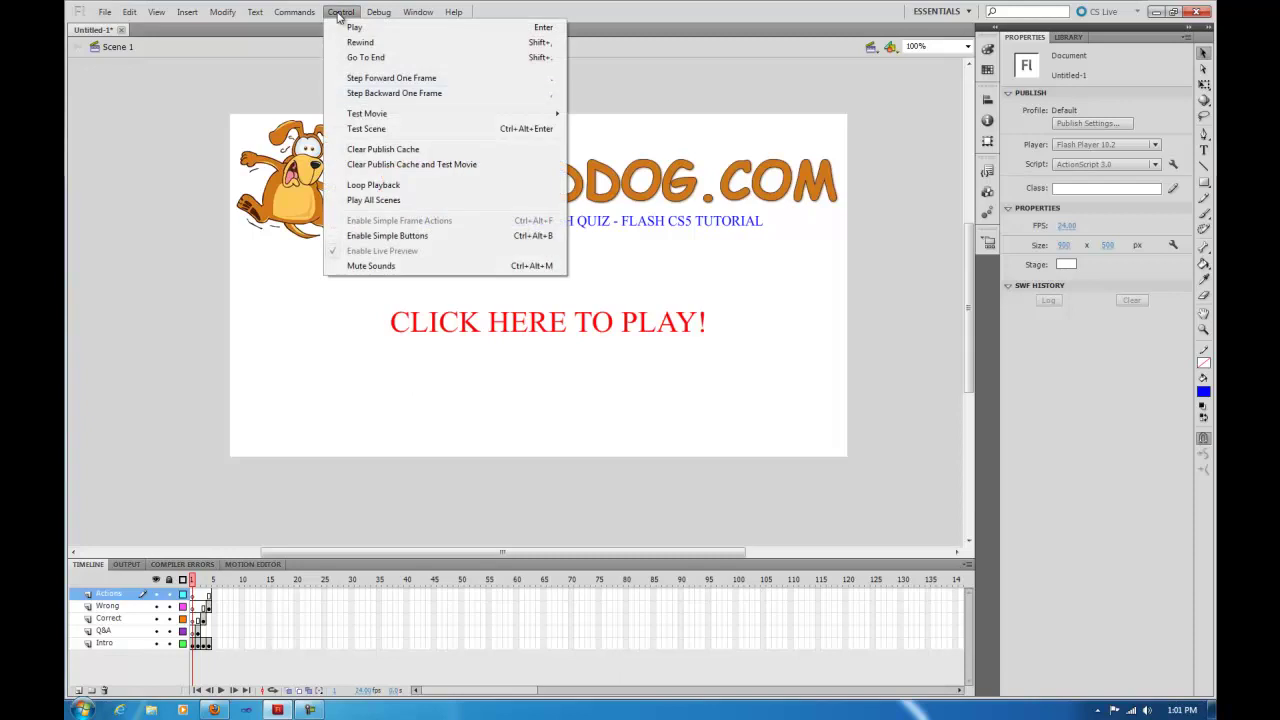
{"action": "left_click", "coordinate": [372, 129]}
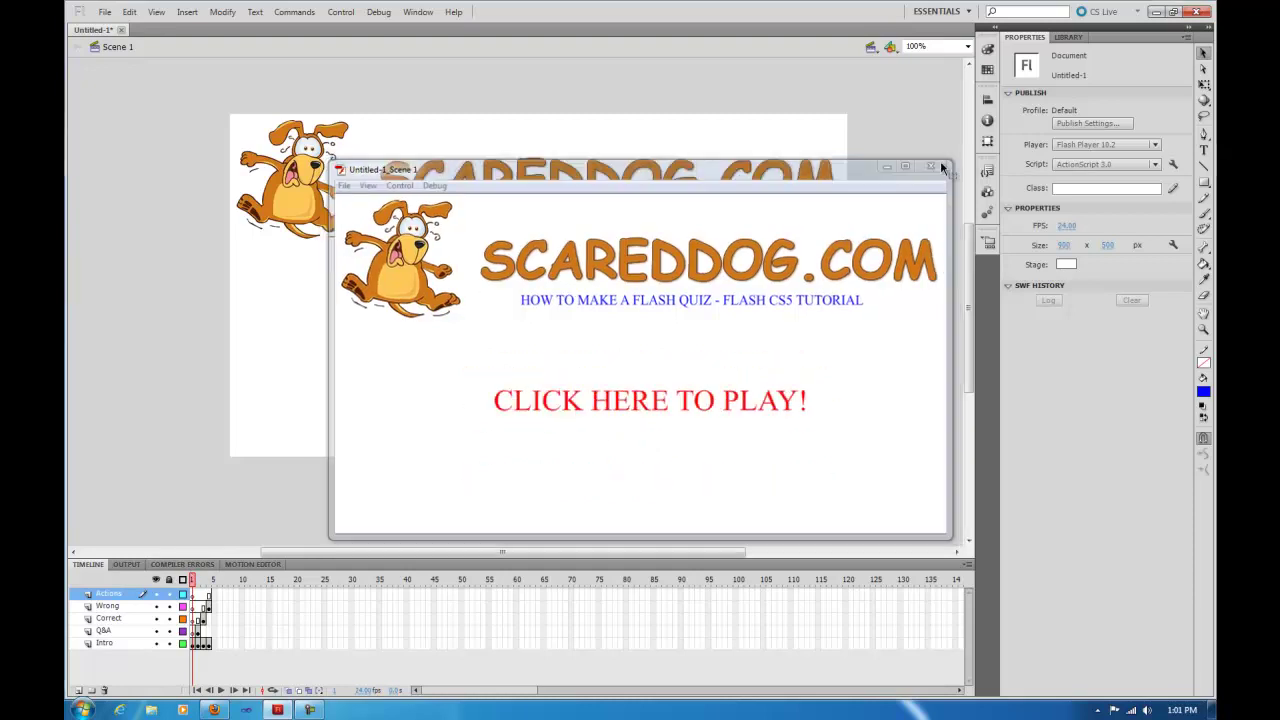
{"action": "key", "text": "ctrl+w"}
{"action": "mouse_move", "coordinate": [194, 581]}
{"action": "left_mouse_down"}
{"action": "mouse_move", "coordinate": [214, 584]}
{"action": "mouse_move", "coordinate": [193, 583]}
{"action": "left_mouse_up"}
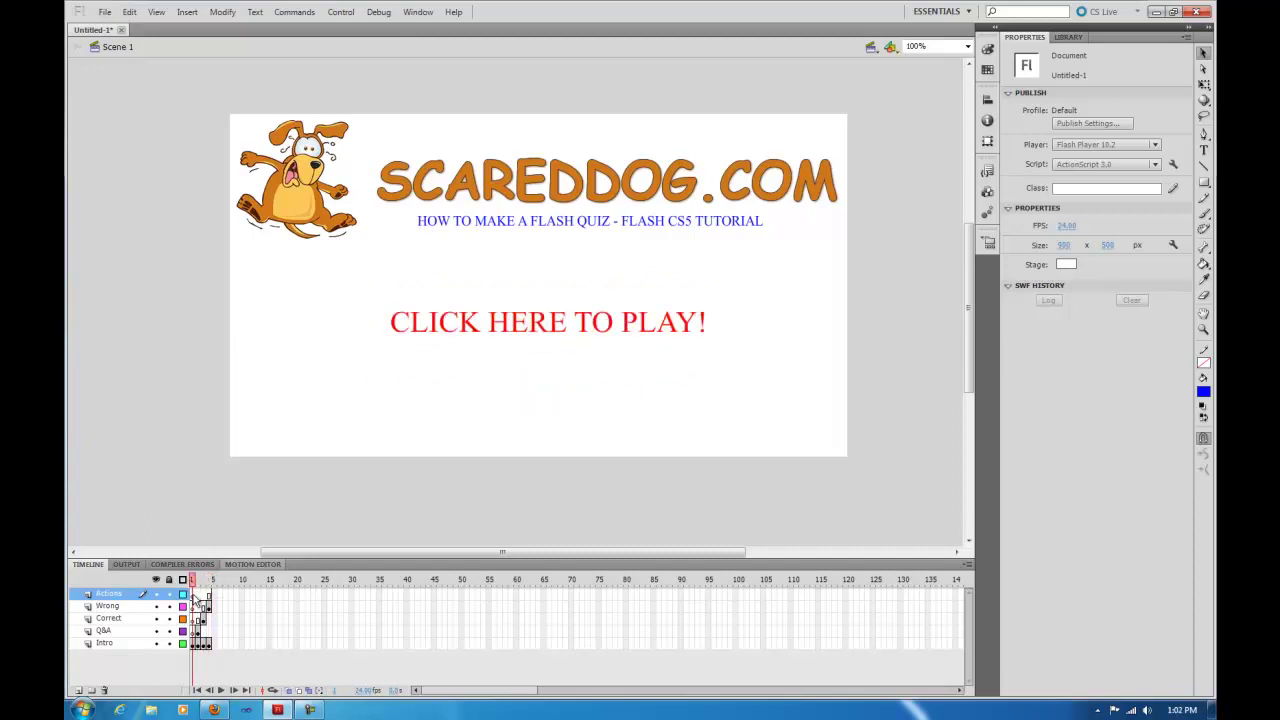
Add the script stop(); to frame 1 of the Actions layer.
{"action": "left_click", "coordinate": [195, 596]}
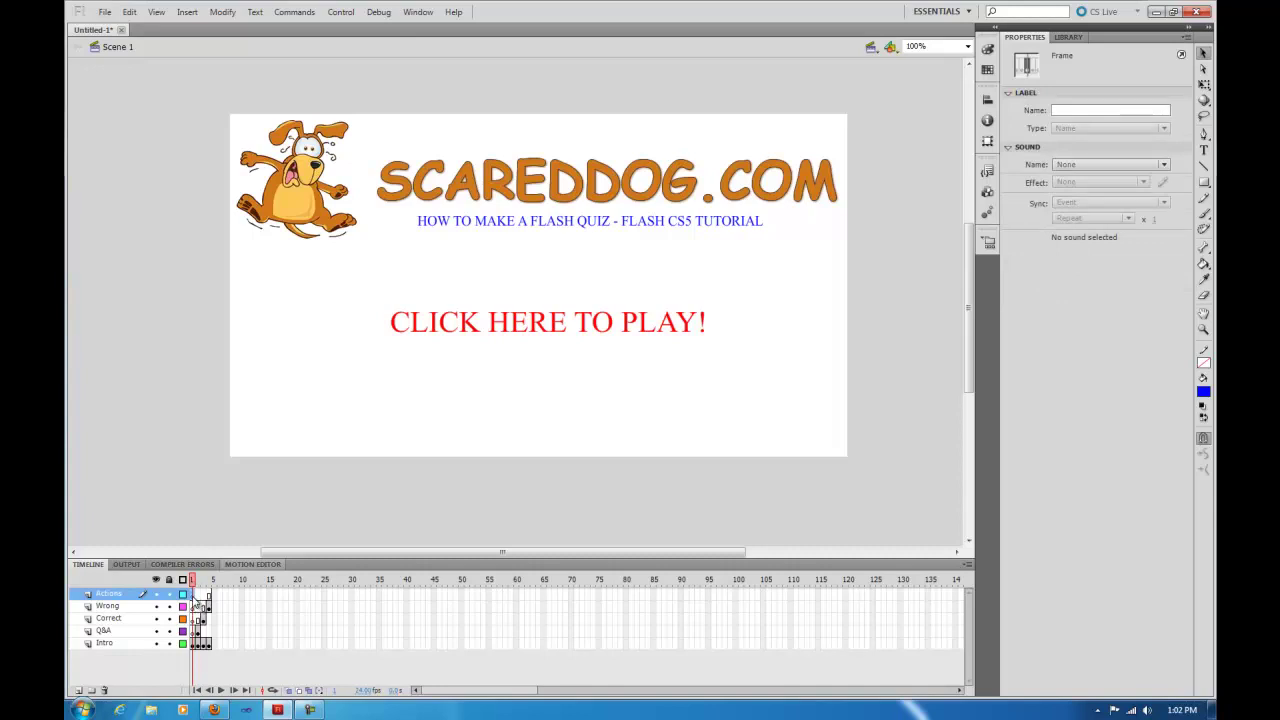
{"action": "right_click", "coordinate": [195, 599]}
{"action": "left_click", "coordinate": [227, 588]}
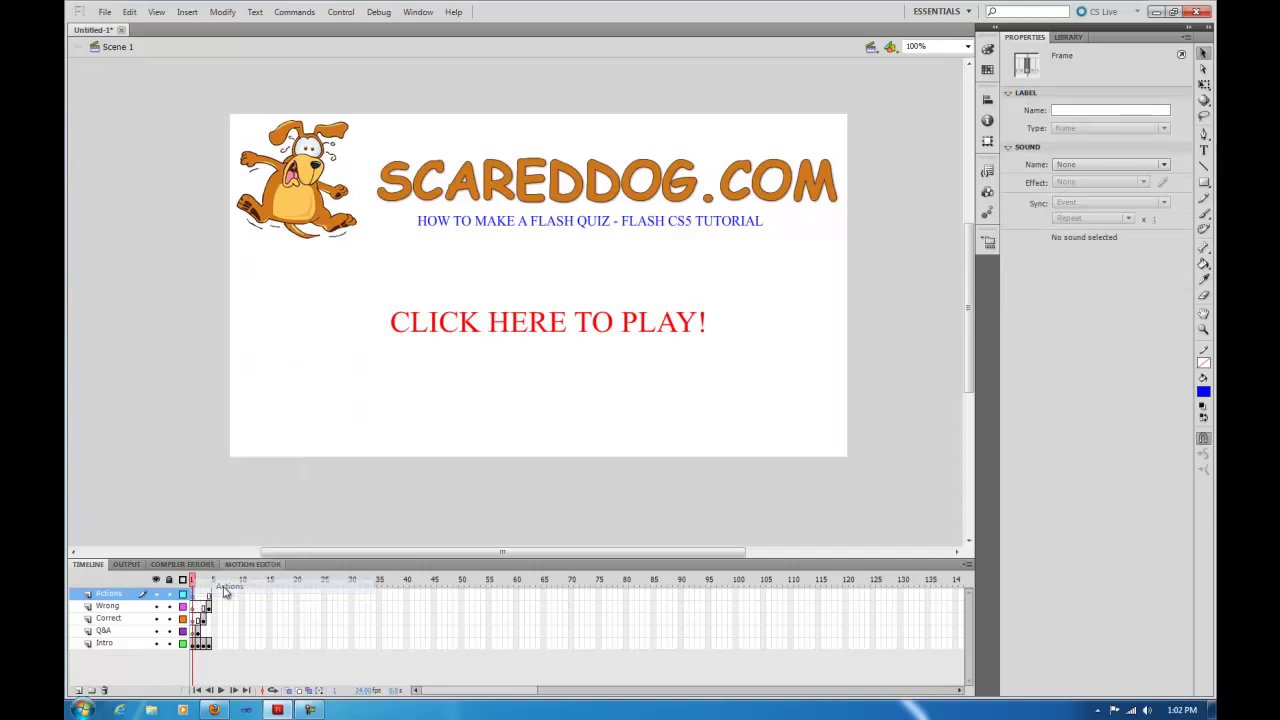
{"action": "type", "text": "stop("}
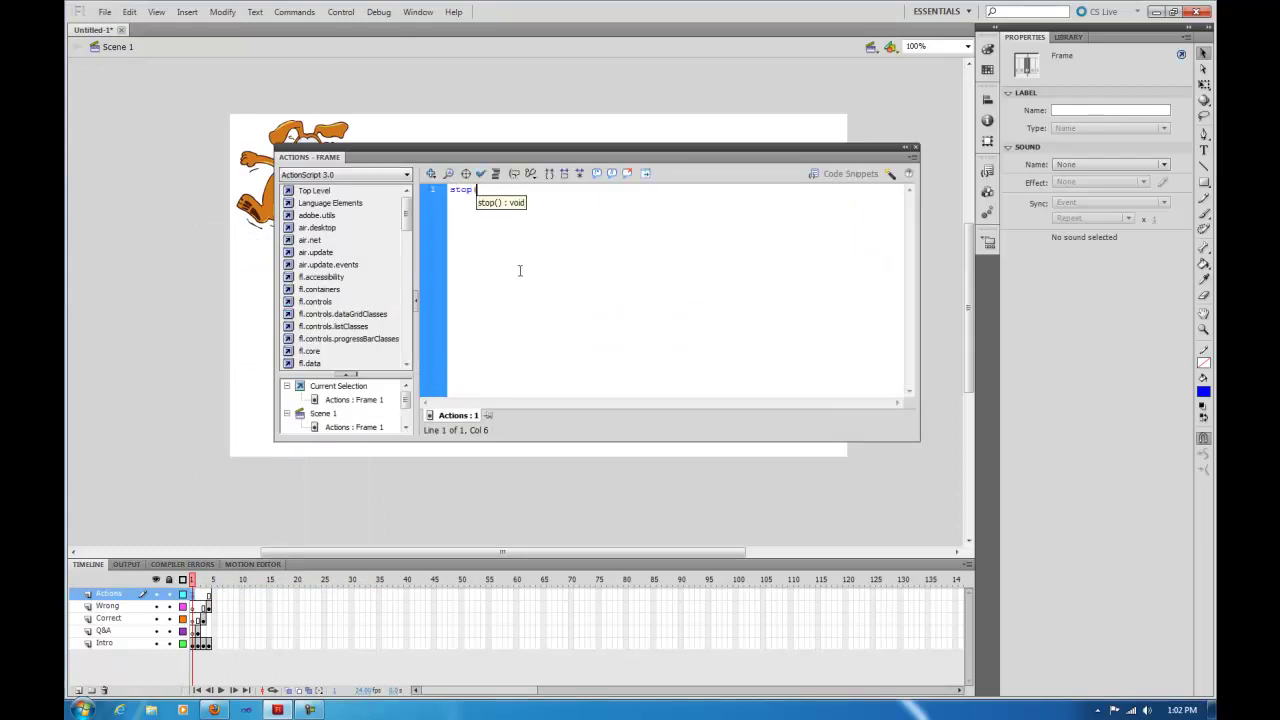
{"action": "type", "text": ");"}
Copy the stop(); line from the frame 1 script and close the script editor.
{"action": "left_click_drag", "start_coordinate": [488, 189], "coordinate": [448, 191]}
{"action": "left_click", "coordinate": [520, 204]}
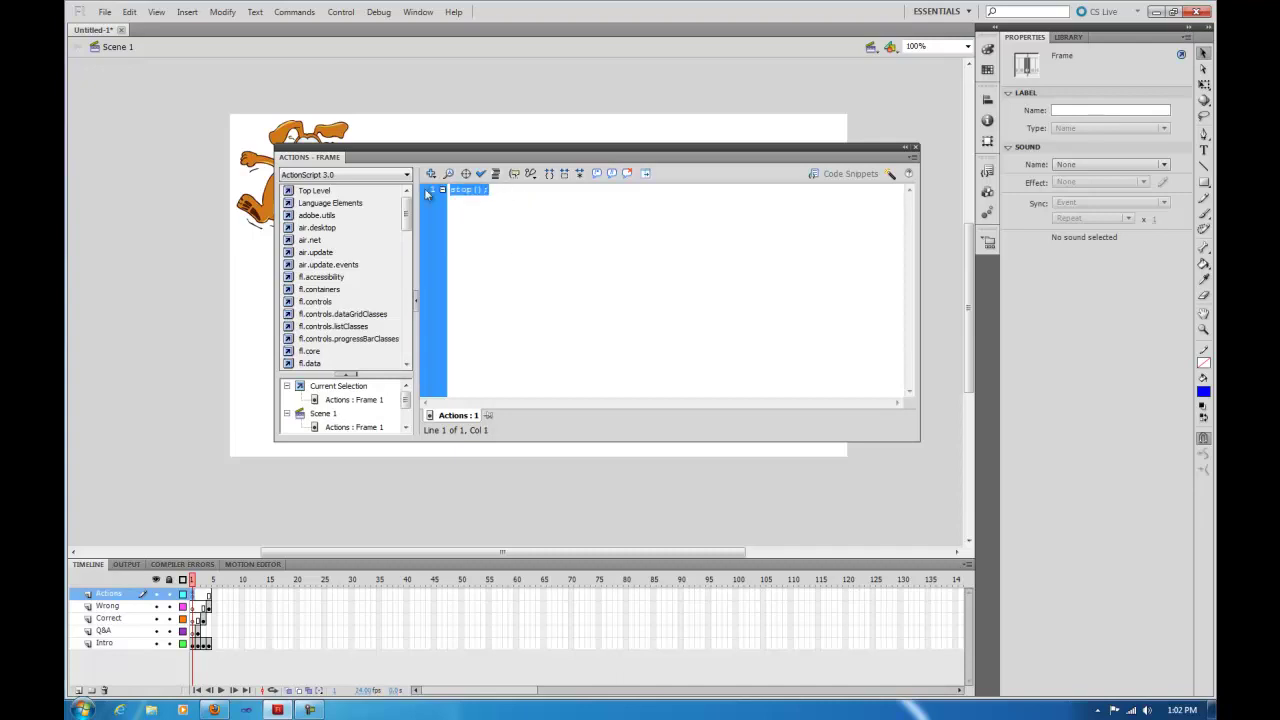
{"action": "right_click", "coordinate": [461, 192]}
{"action": "left_click", "coordinate": [492, 270]}
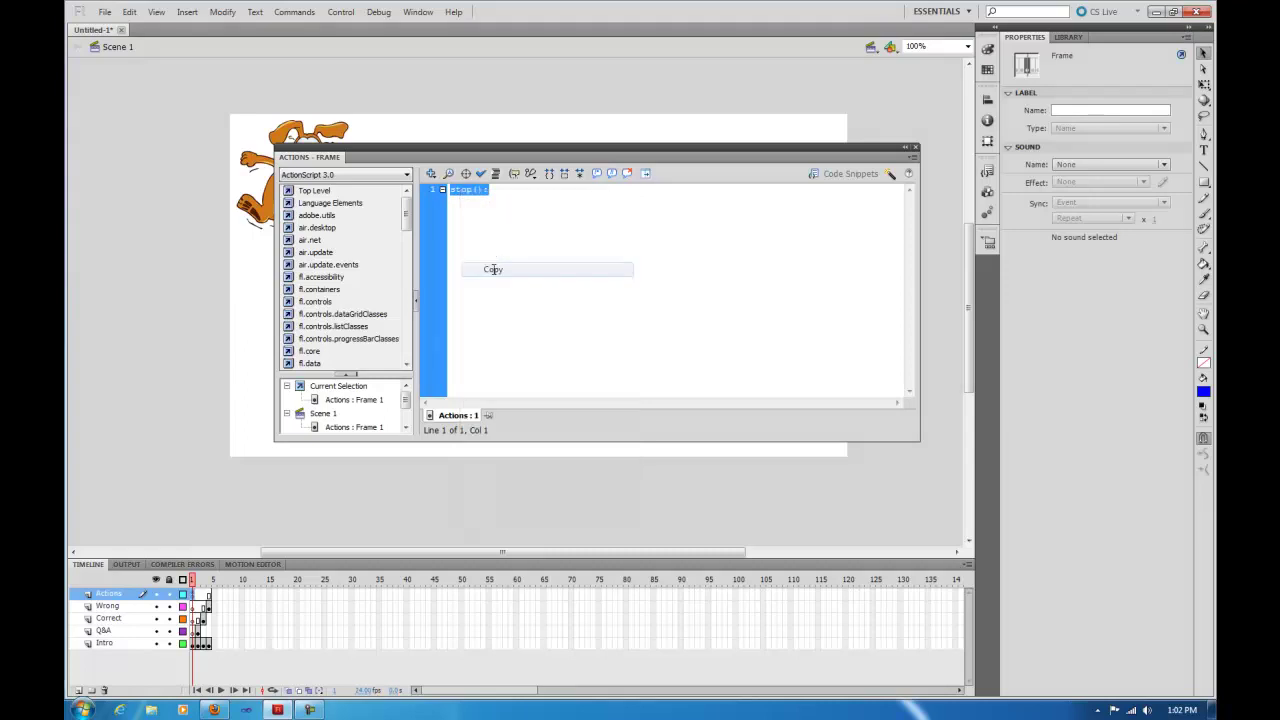
{"action": "left_click", "coordinate": [917, 149]}
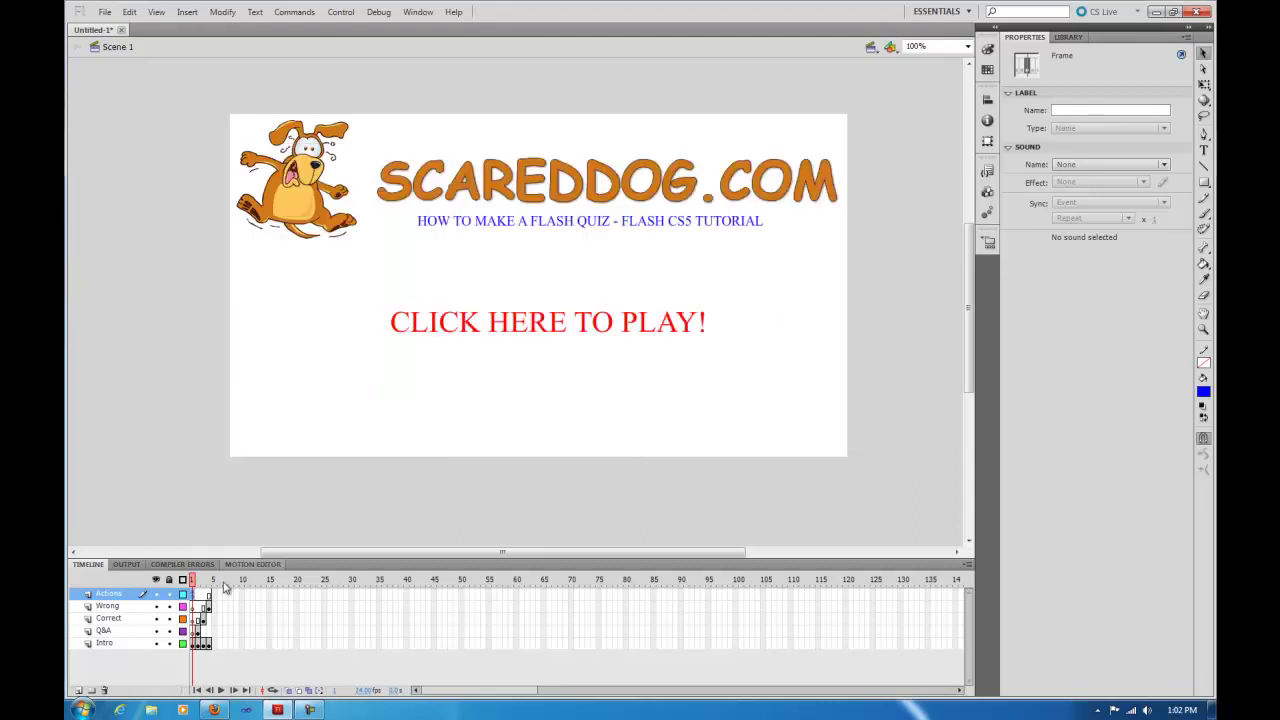
Paste the stop(); script into frame 2 of the Actions layer and close the script editor.
{"action": "left_click", "coordinate": [199, 598]}
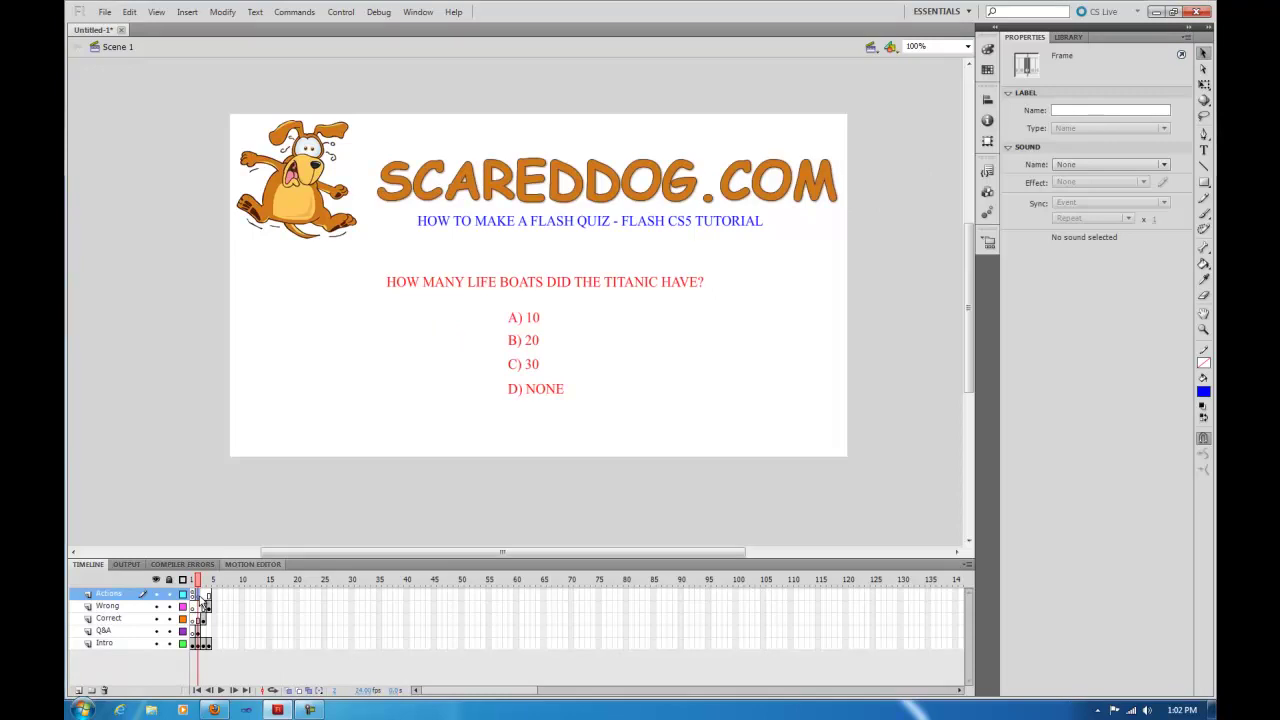
{"action": "right_click", "coordinate": [203, 600]}
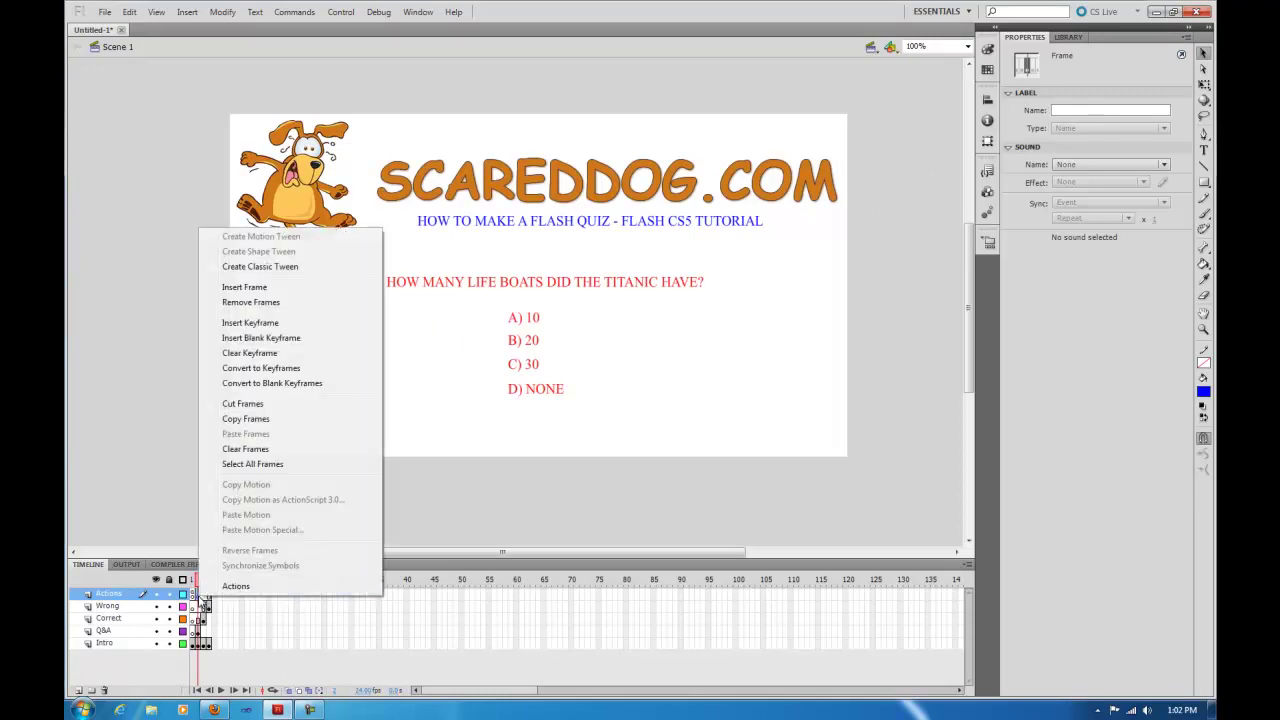
{"action": "left_click", "coordinate": [220, 600]}
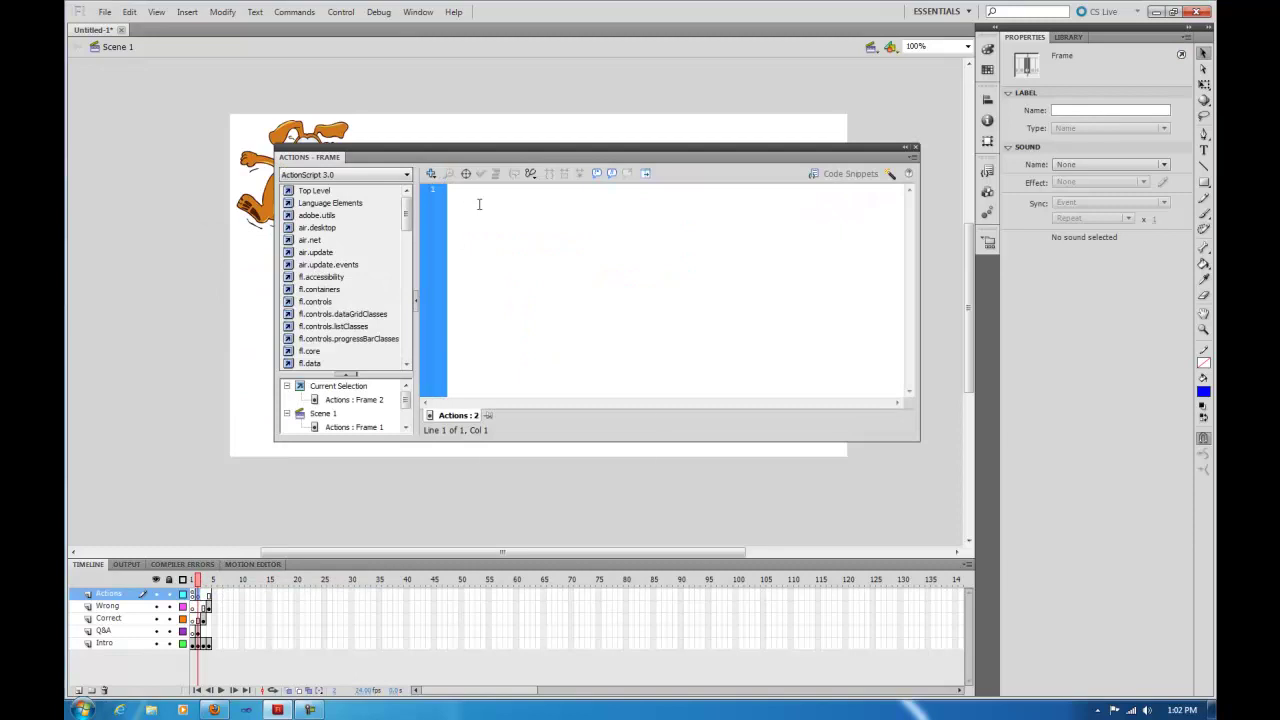
{"action": "right_click", "coordinate": [479, 204]}
{"action": "left_click", "coordinate": [511, 300]}
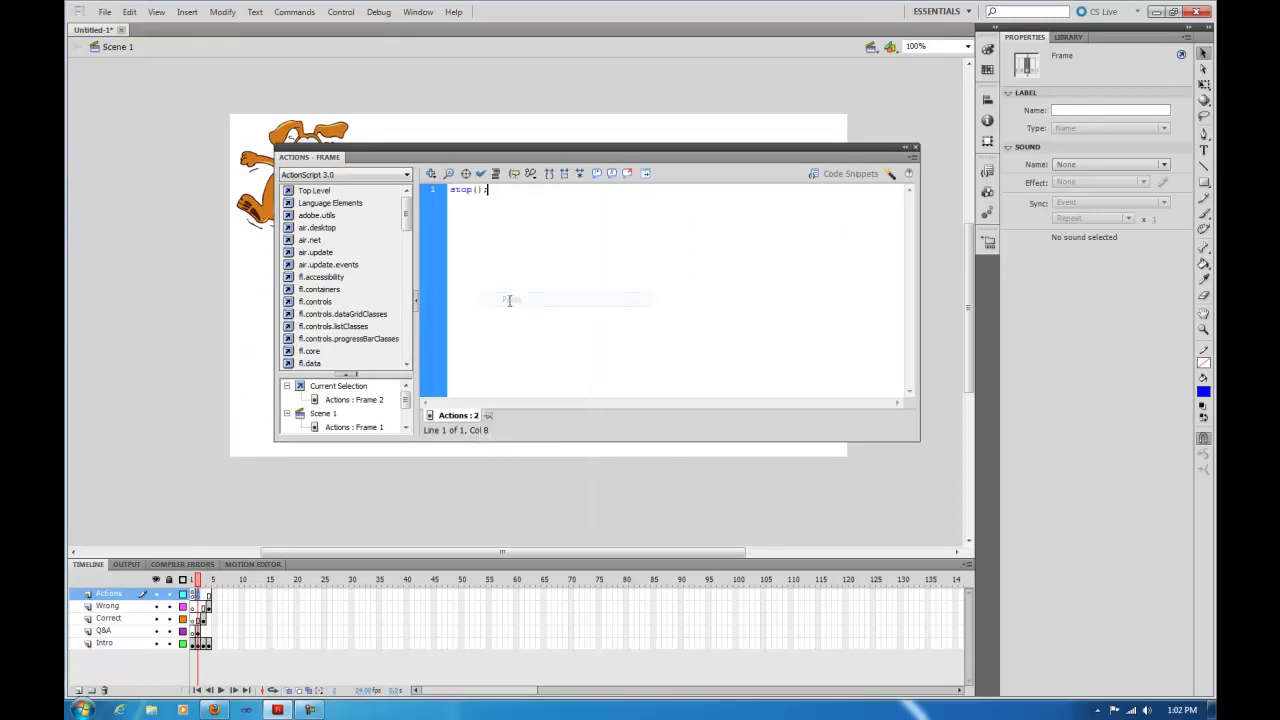
{"action": "left_click", "coordinate": [916, 149]}
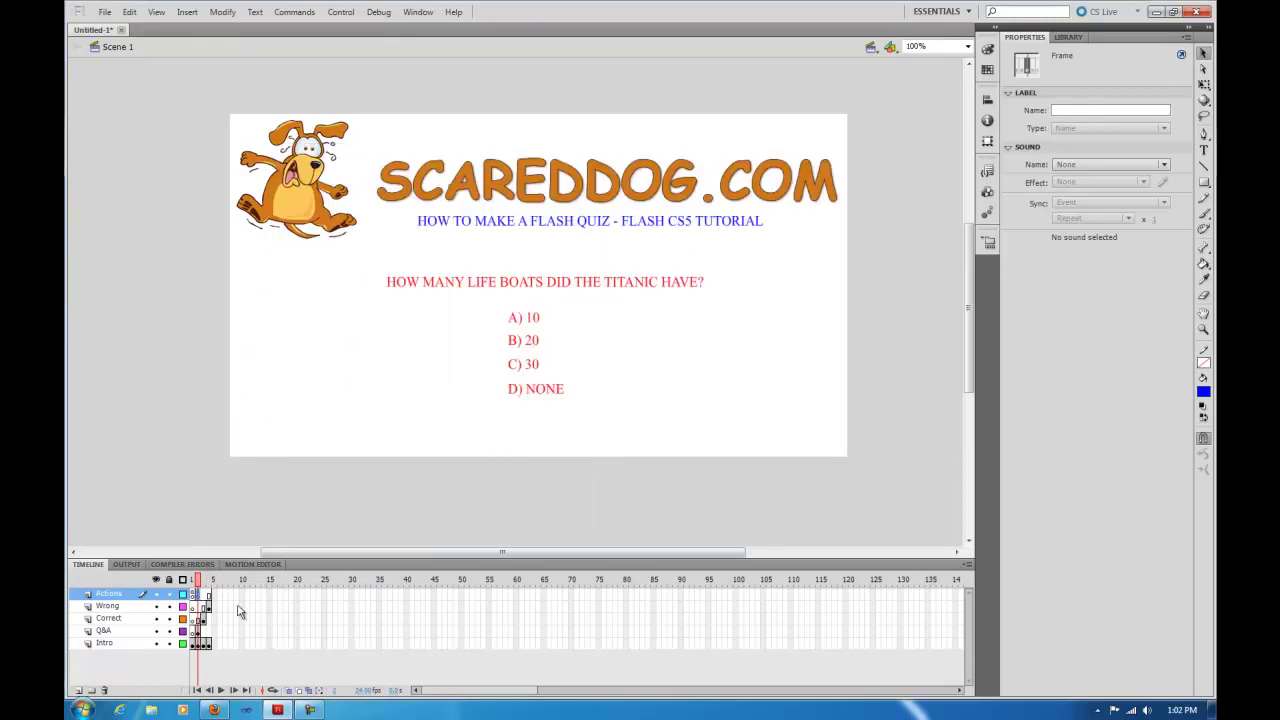
Paste the stop(); script into frame 3 of the Actions layer and close the script editor.
{"action": "left_click", "coordinate": [207, 603]}
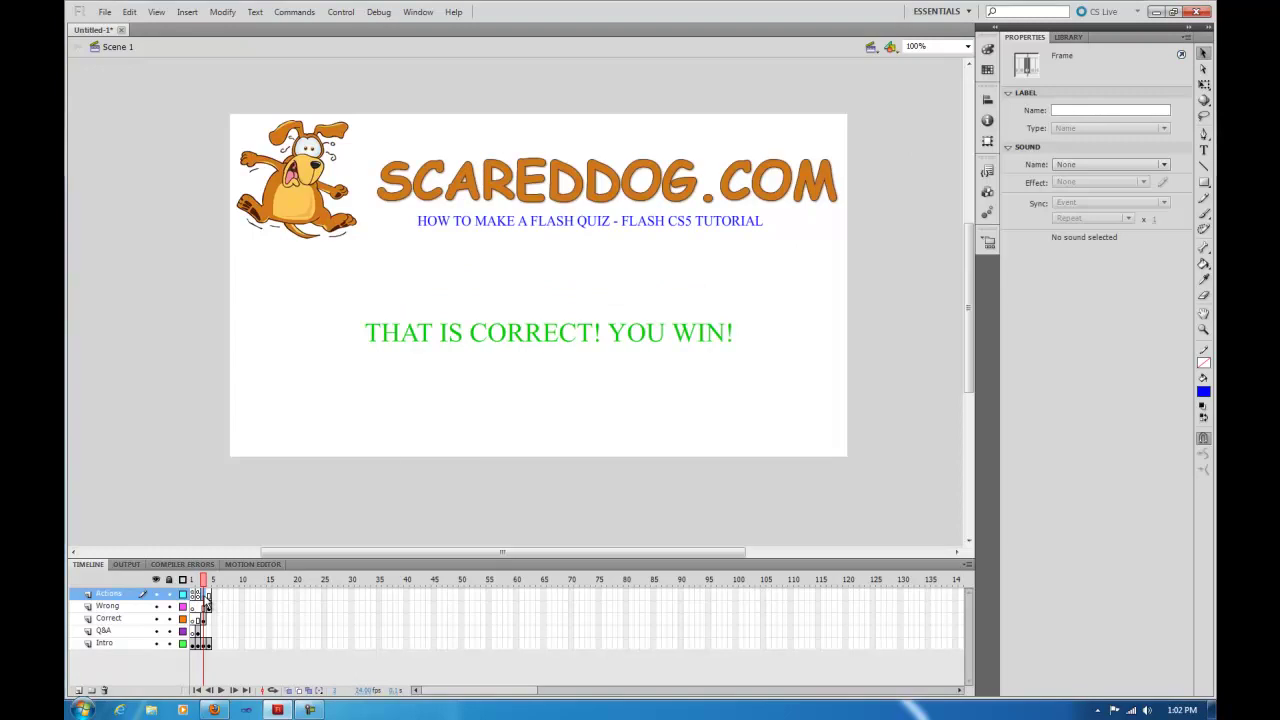
{"action": "right_click", "coordinate": [207, 603]}
{"action": "left_click", "coordinate": [240, 595]}
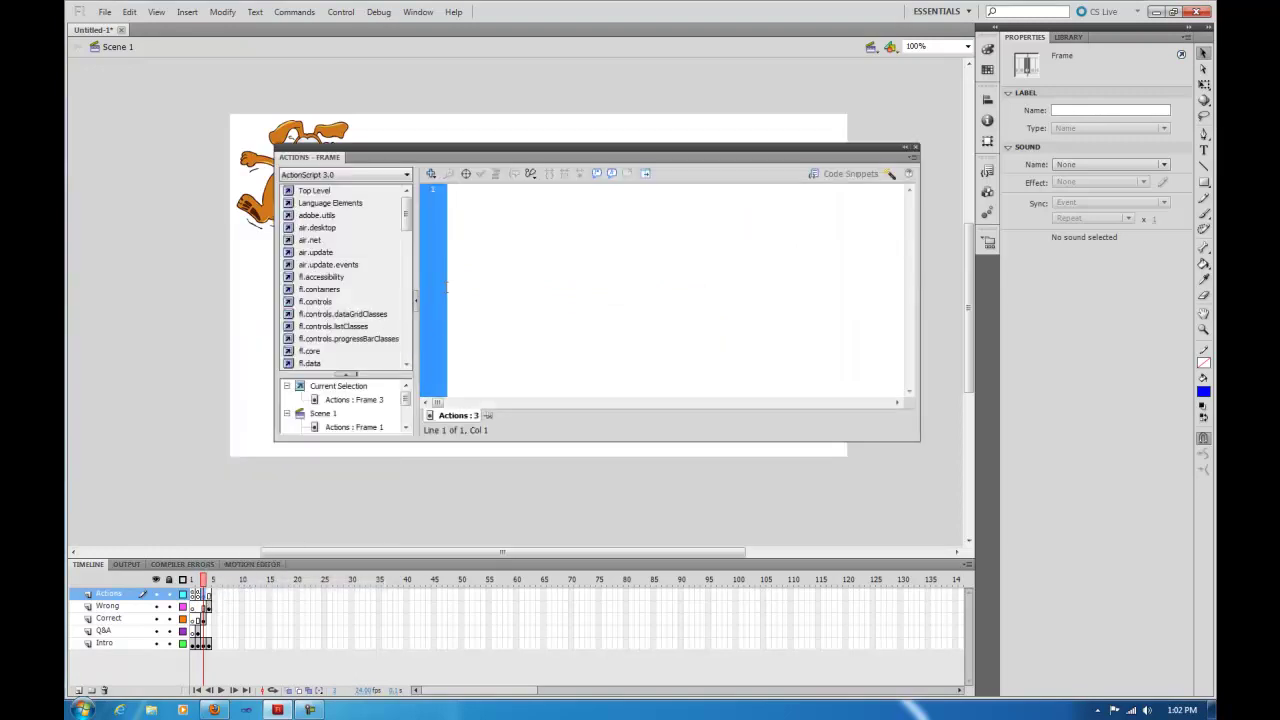
{"action": "right_click", "coordinate": [491, 211]}
{"action": "left_click", "coordinate": [528, 305]}
{"action": "left_click", "coordinate": [914, 148]}
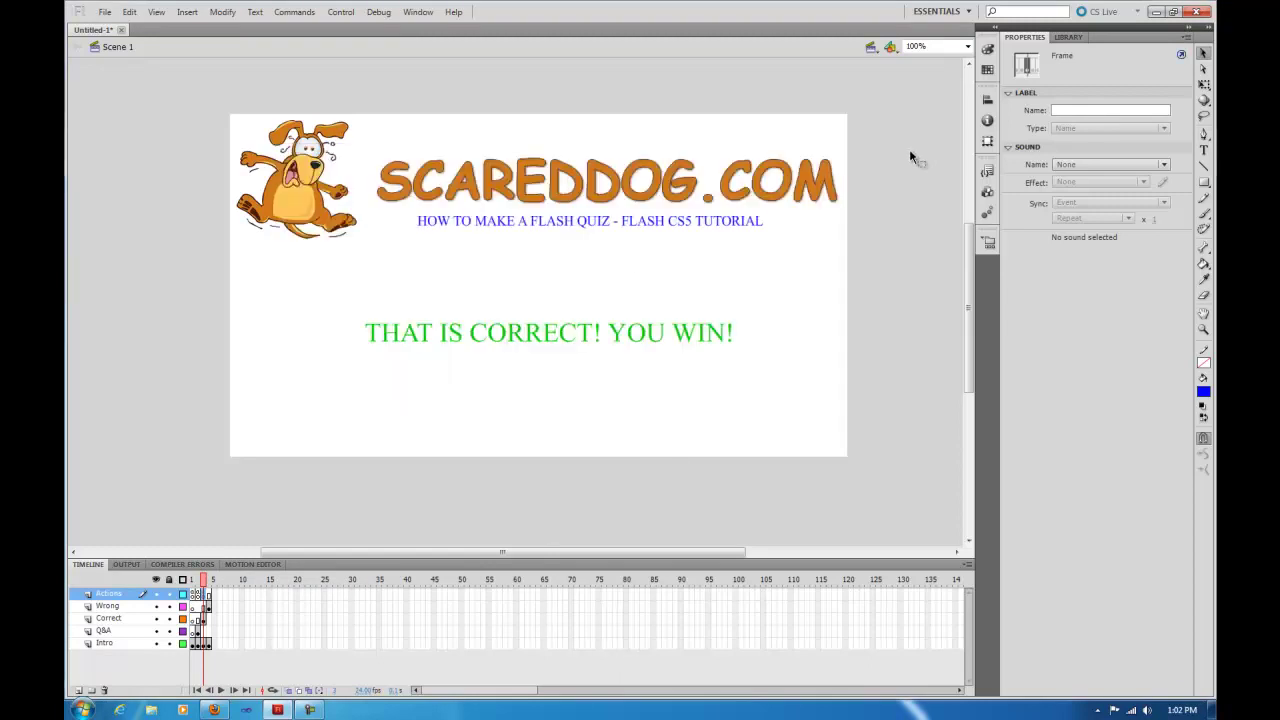
Paste the stop(); script into frame 4 of the Actions layer and close the script editor.
{"action": "left_click", "coordinate": [209, 597]}
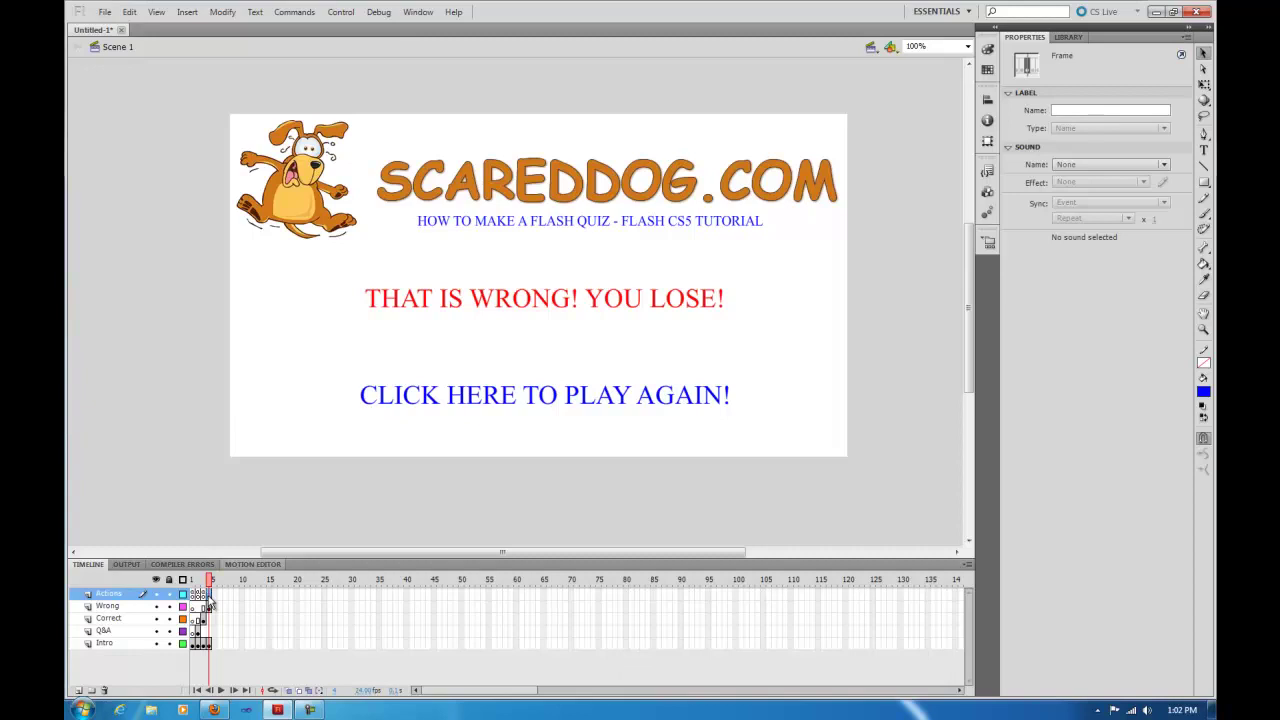
{"action": "right_click", "coordinate": [209, 596]}
{"action": "left_click", "coordinate": [232, 594]}
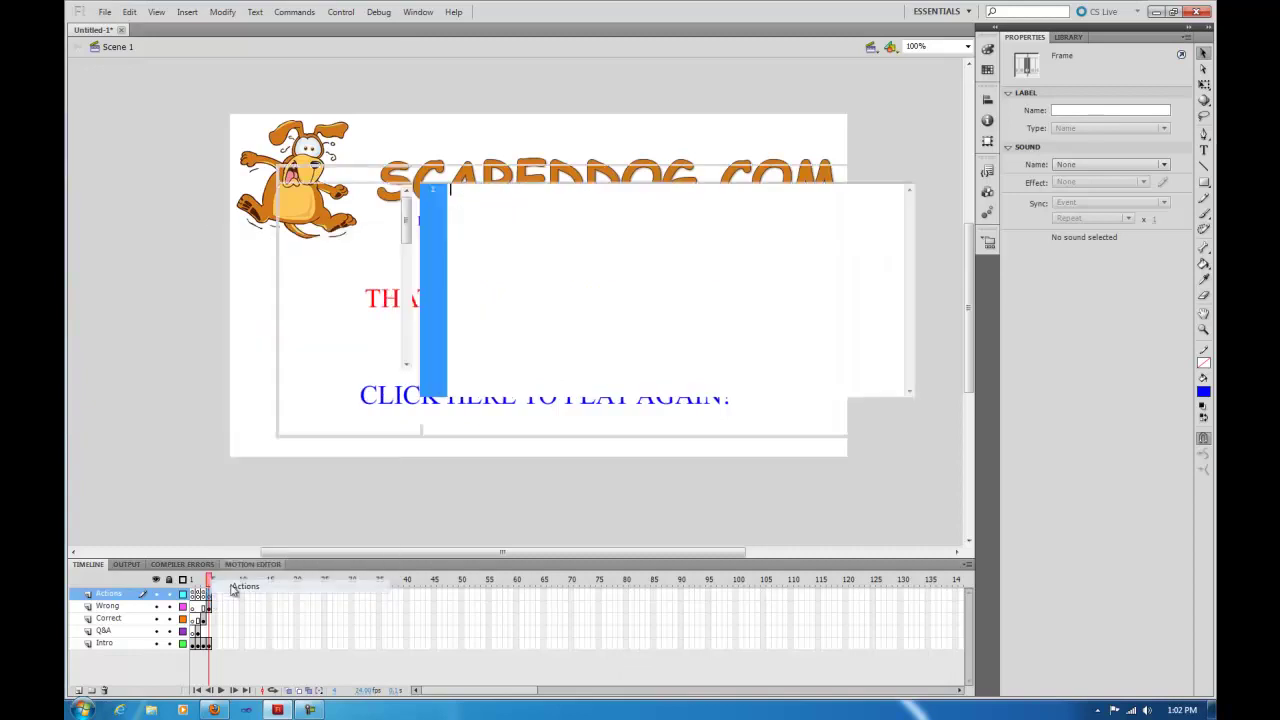
{"action": "right_click", "coordinate": [499, 210]}
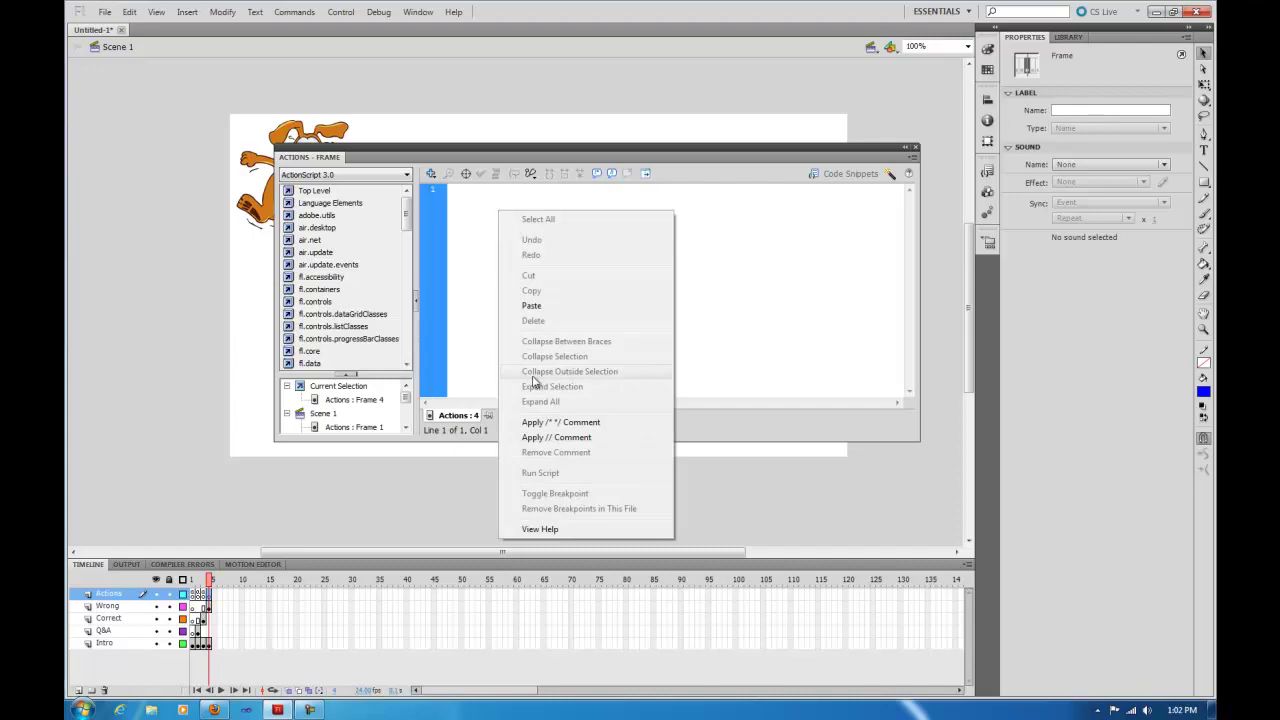
{"action": "left_click", "coordinate": [531, 305]}
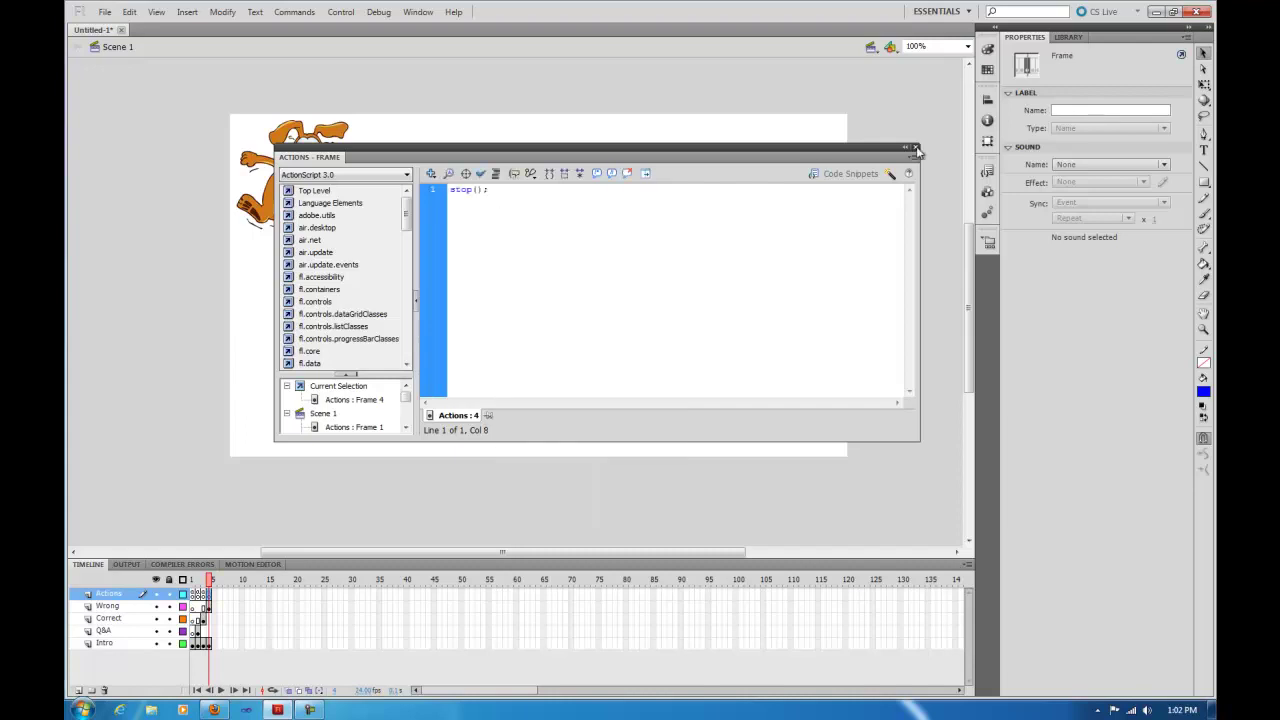
{"action": "left_click", "coordinate": [914, 147]}
Return the playhead to frame 1 and test the scene with the stop scripts in place.
{"action": "left_click", "coordinate": [623, 265]}
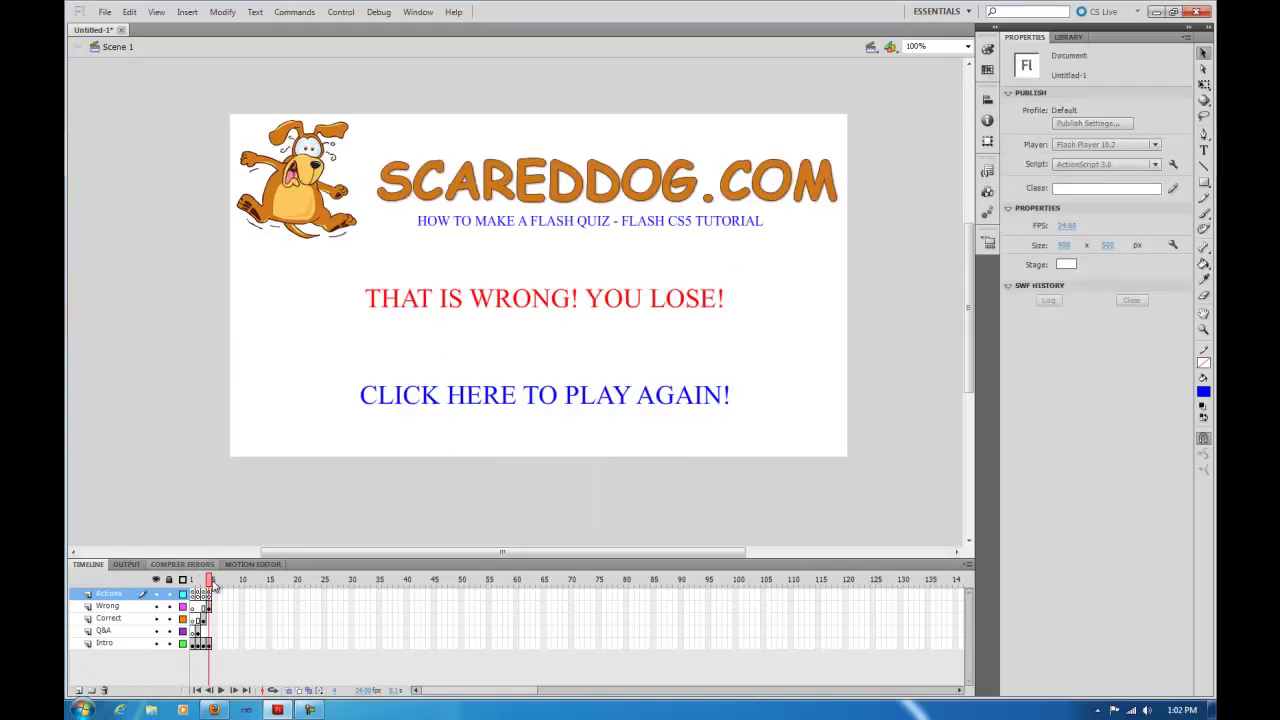
{"action": "left_click_drag", "start_coordinate": [209, 580], "coordinate": [192, 580]}
{"action": "left_click", "coordinate": [340, 12]}
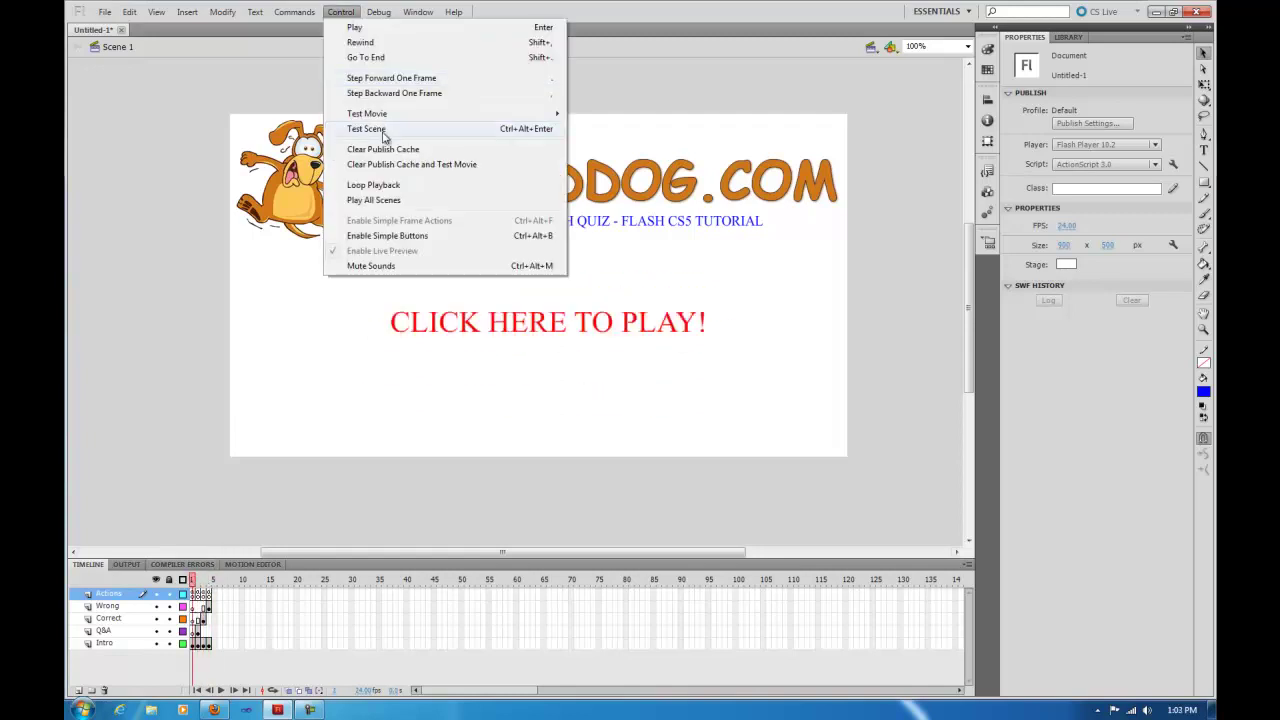
{"action": "left_click", "coordinate": [373, 129]}
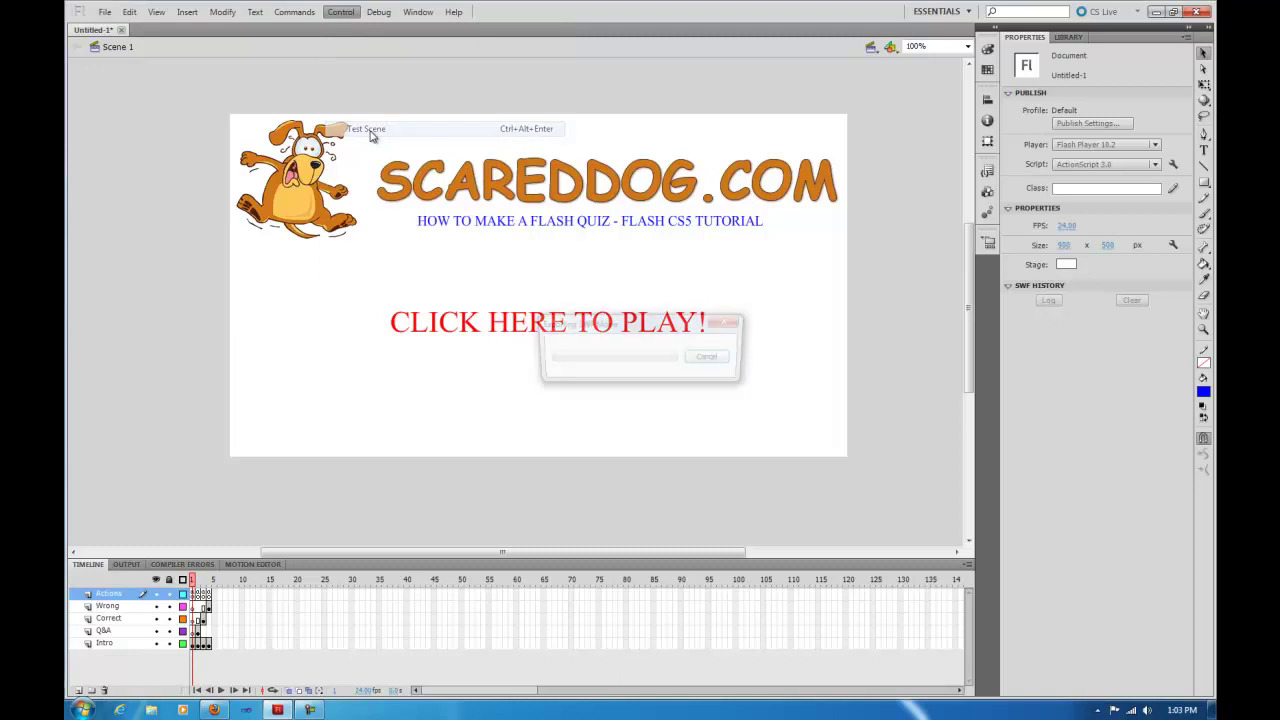
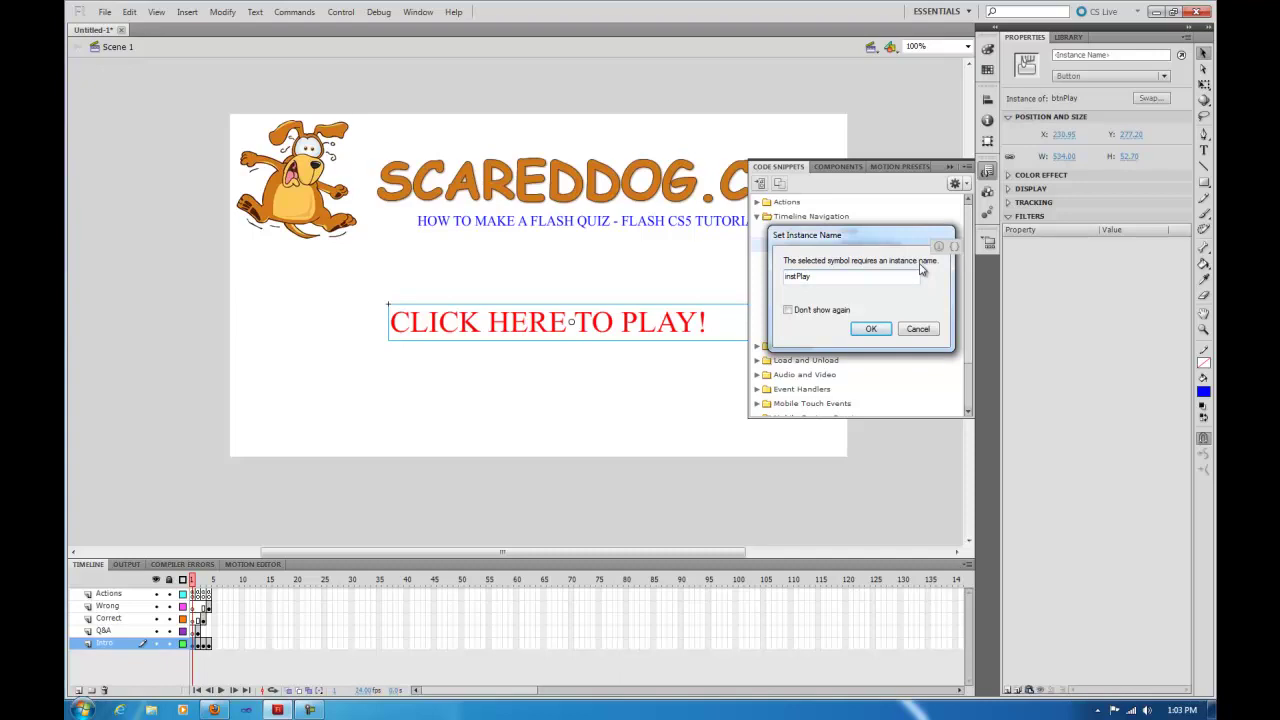
Accept instPlay as the play button's instance name to add its Click to Go to Frame and Stop code, and check the instance reference.
{"action": "left_click", "coordinate": [872, 329]}
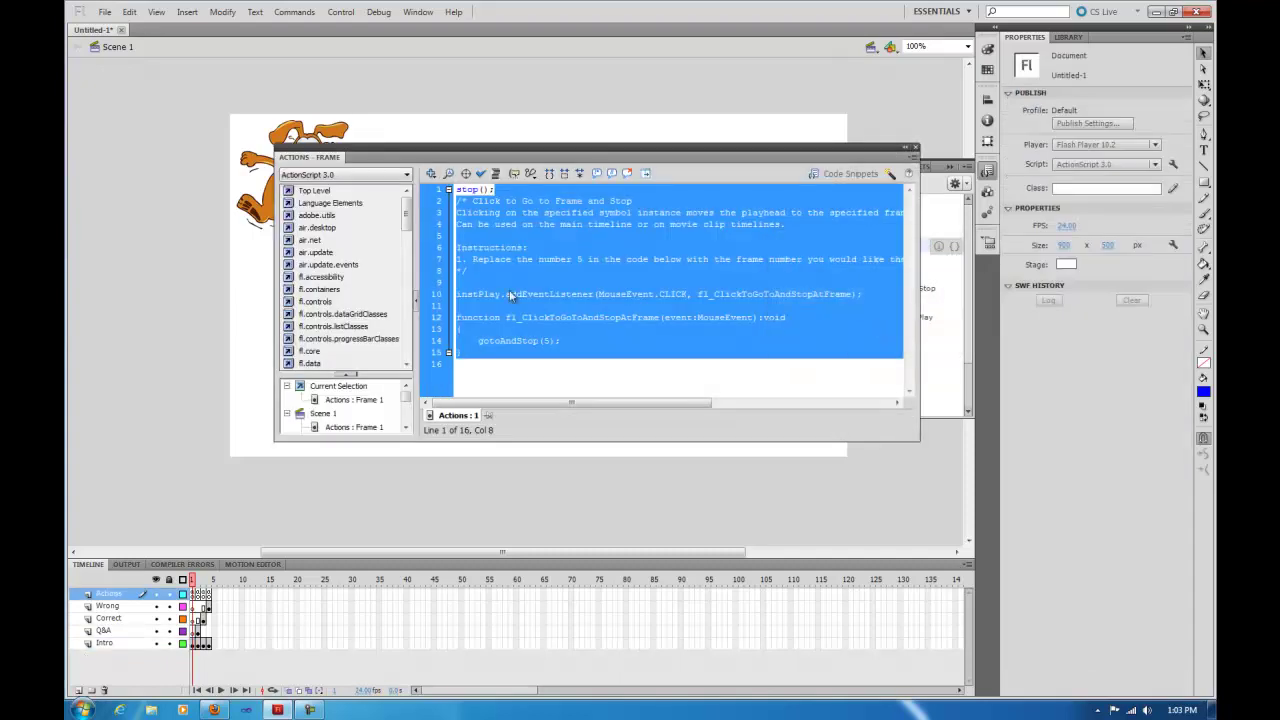
{"action": "left_click", "coordinate": [459, 295]}
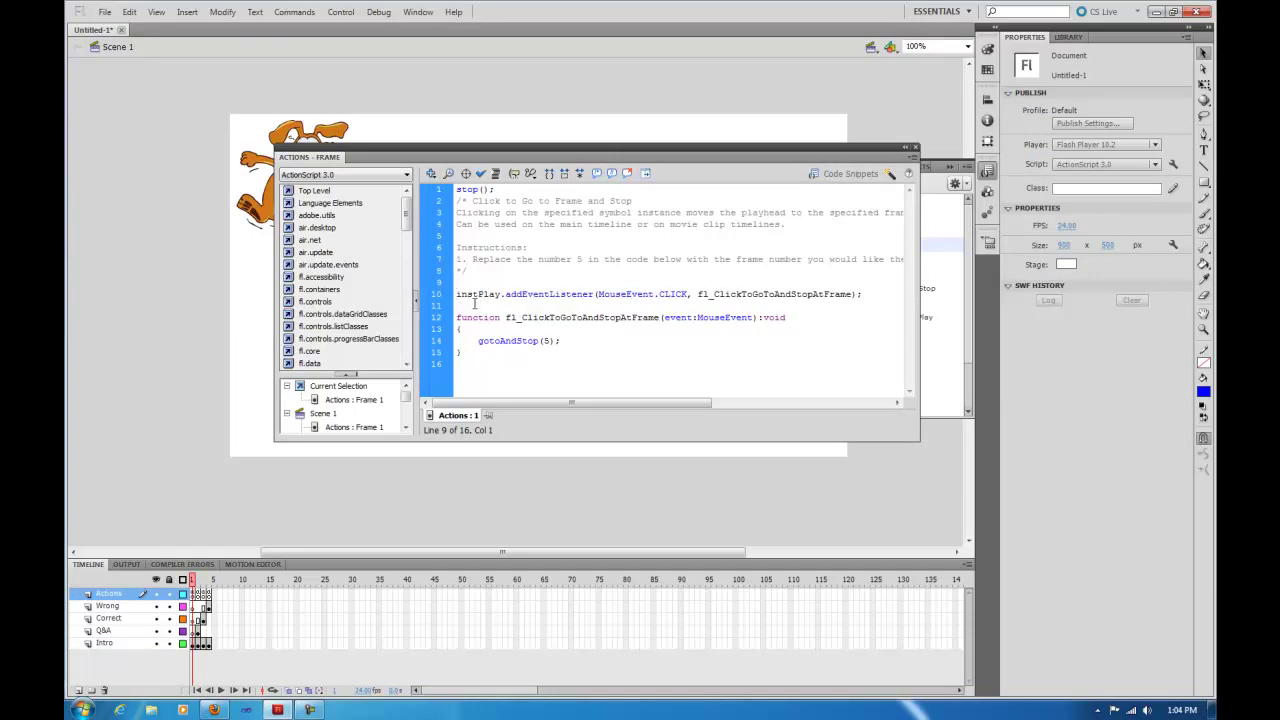
{"action": "left_click_drag", "start_coordinate": [458, 294], "coordinate": [480, 294]}
{"action": "left_click", "coordinate": [490, 293]}
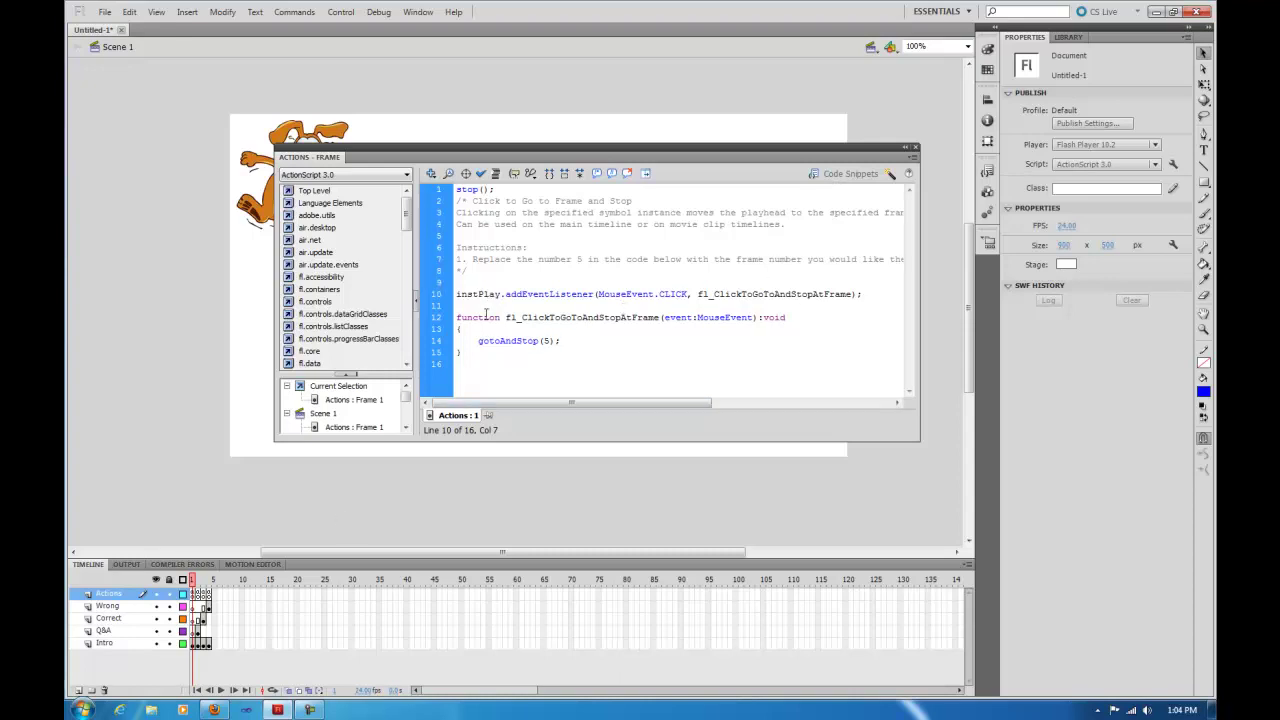
Set the gotoAndStop target in the instPlay click function to frame 2 and close the script editor.
{"action": "left_click_drag", "start_coordinate": [489, 343], "coordinate": [562, 343]}
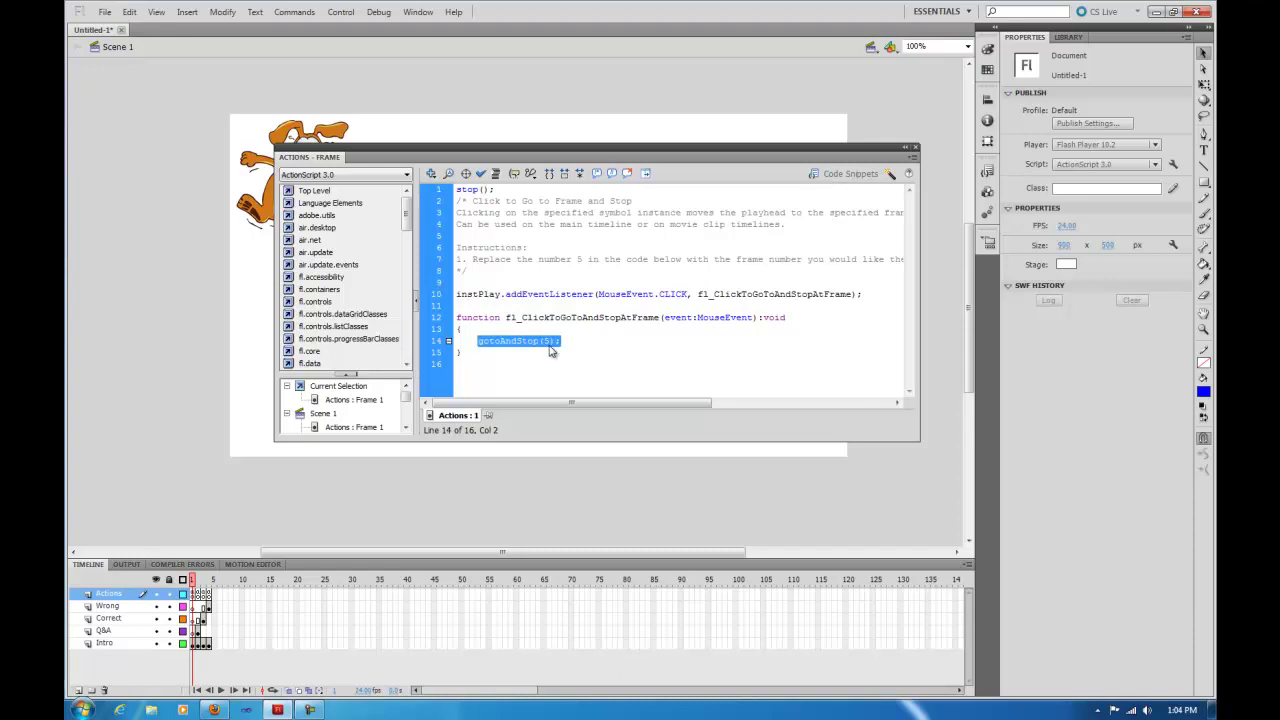
{"action": "left_click", "coordinate": [545, 341]}
{"action": "double_click", "coordinate": [547, 341]}
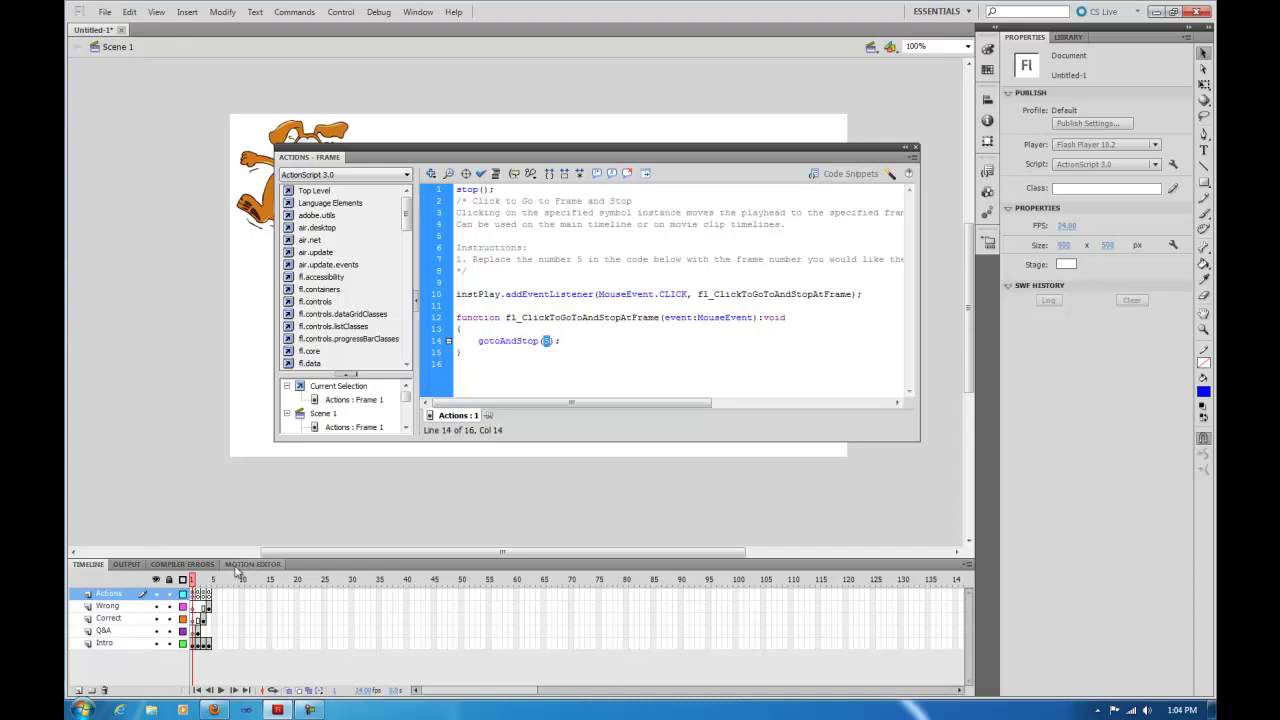
{"action": "type", "text": "2"}
{"action": "left_click", "coordinate": [914, 147]}
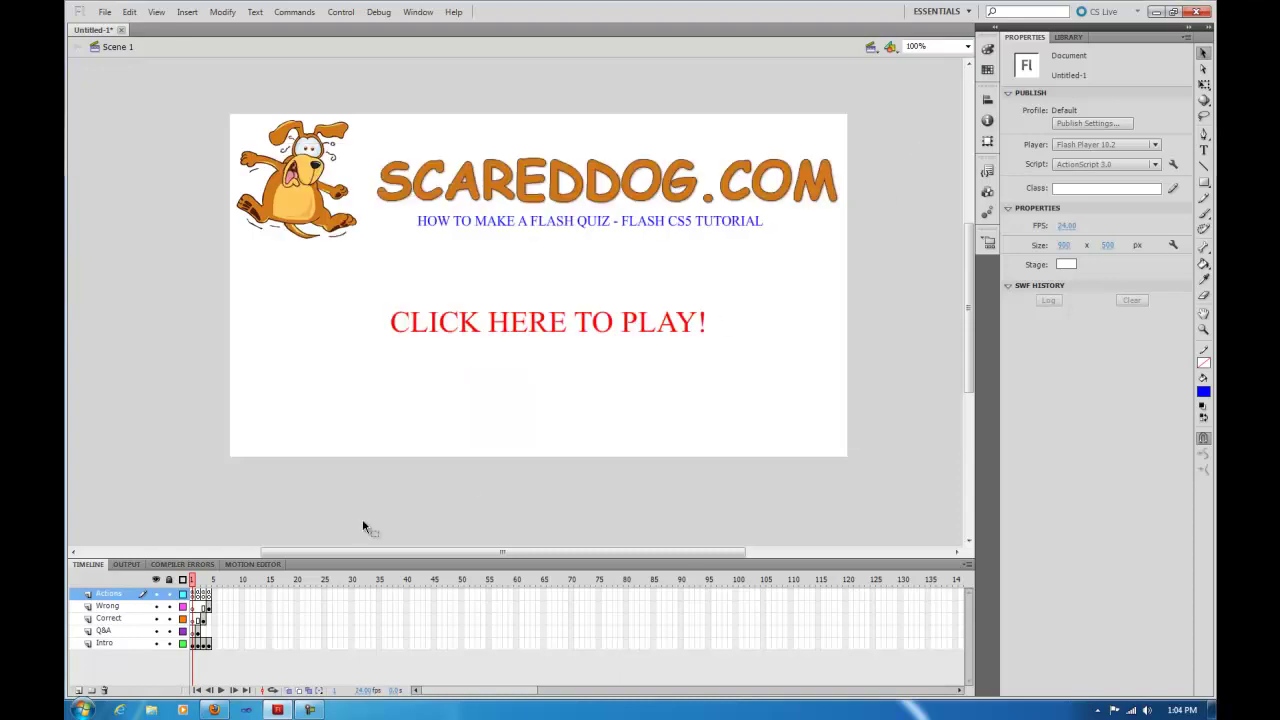
Review the question, correct and wrong frames on the timeline, ending on the question in frame 2.
{"action": "left_click", "coordinate": [197, 580]}
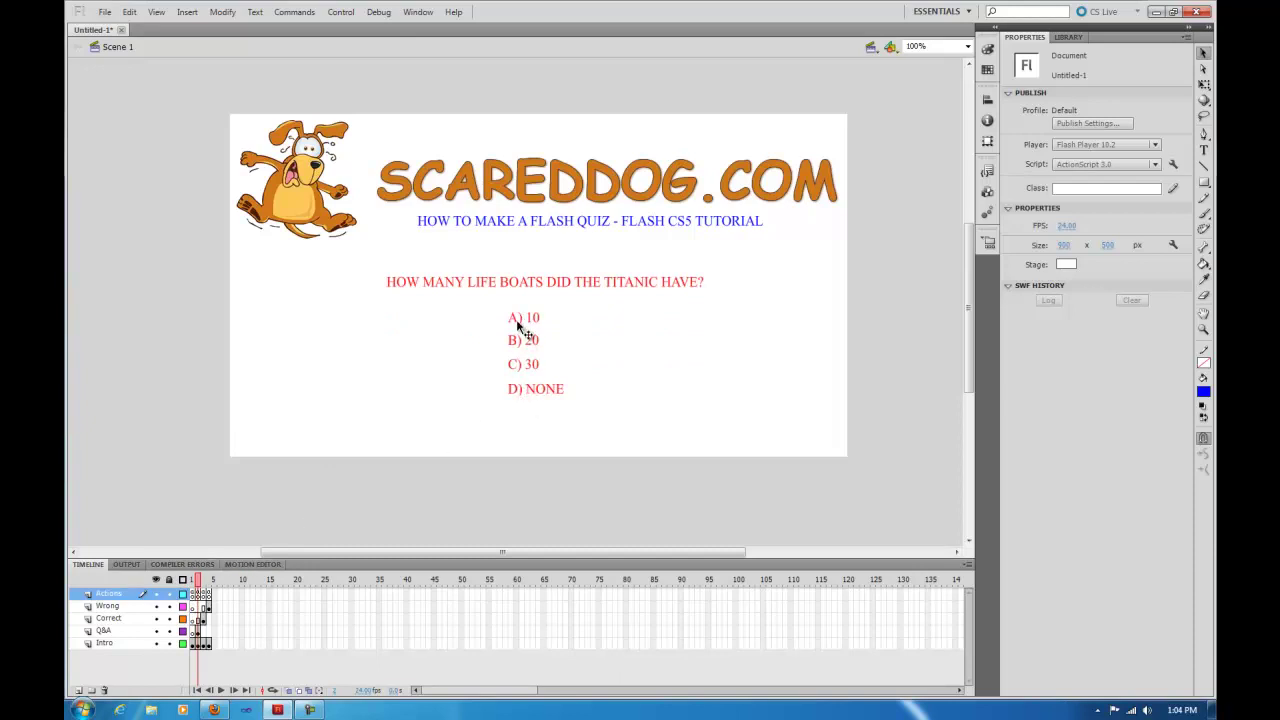
{"action": "left_click", "coordinate": [204, 621]}
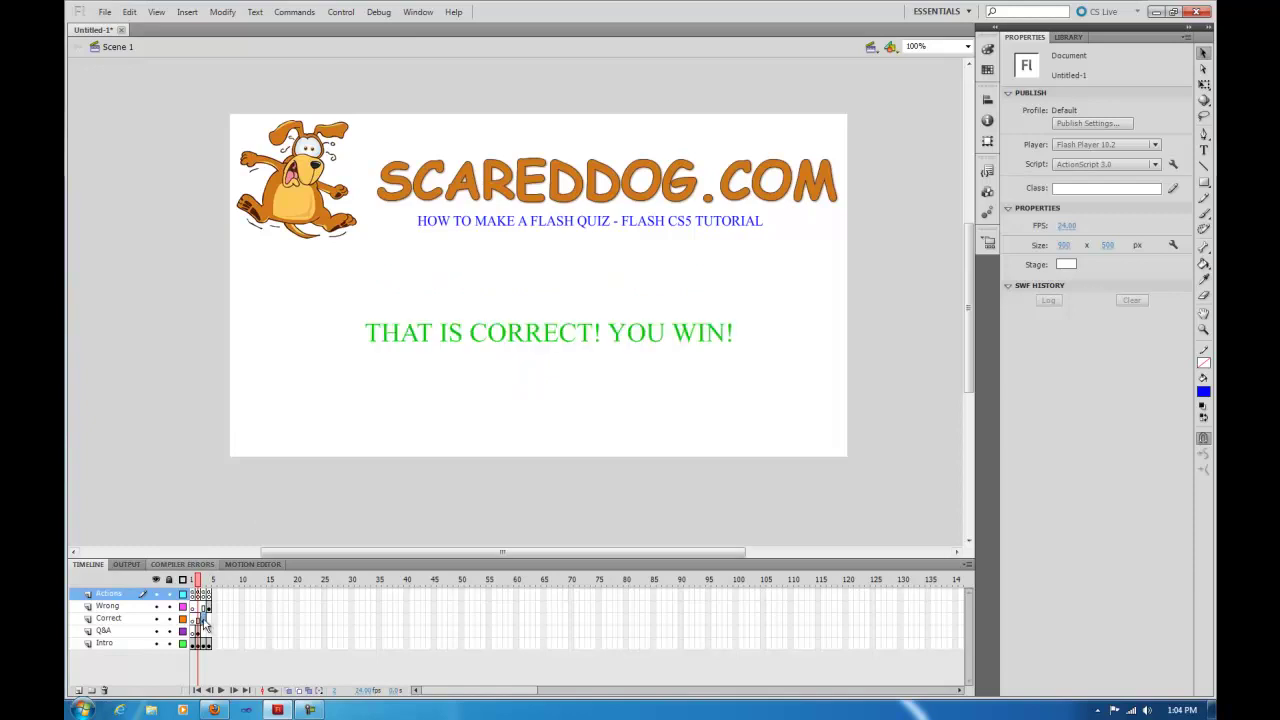
{"action": "left_click", "coordinate": [207, 607]}
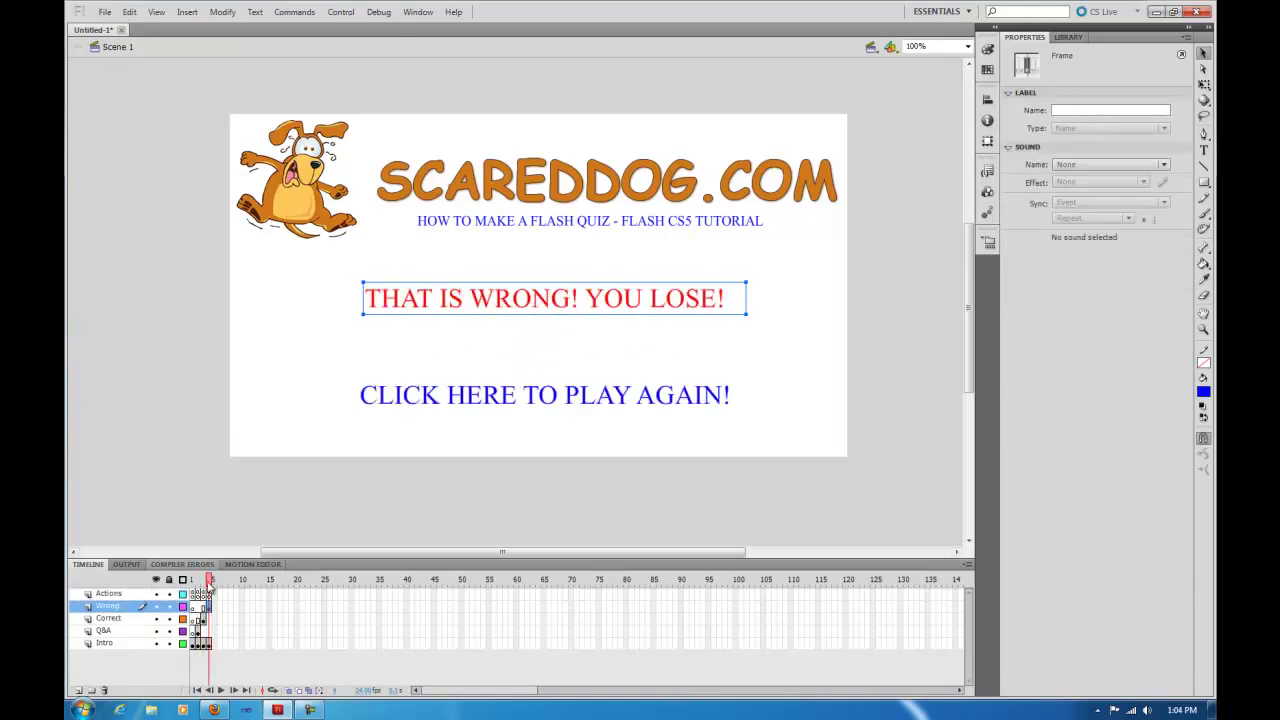
{"action": "left_click", "coordinate": [204, 580]}
{"action": "left_click", "coordinate": [205, 620]}
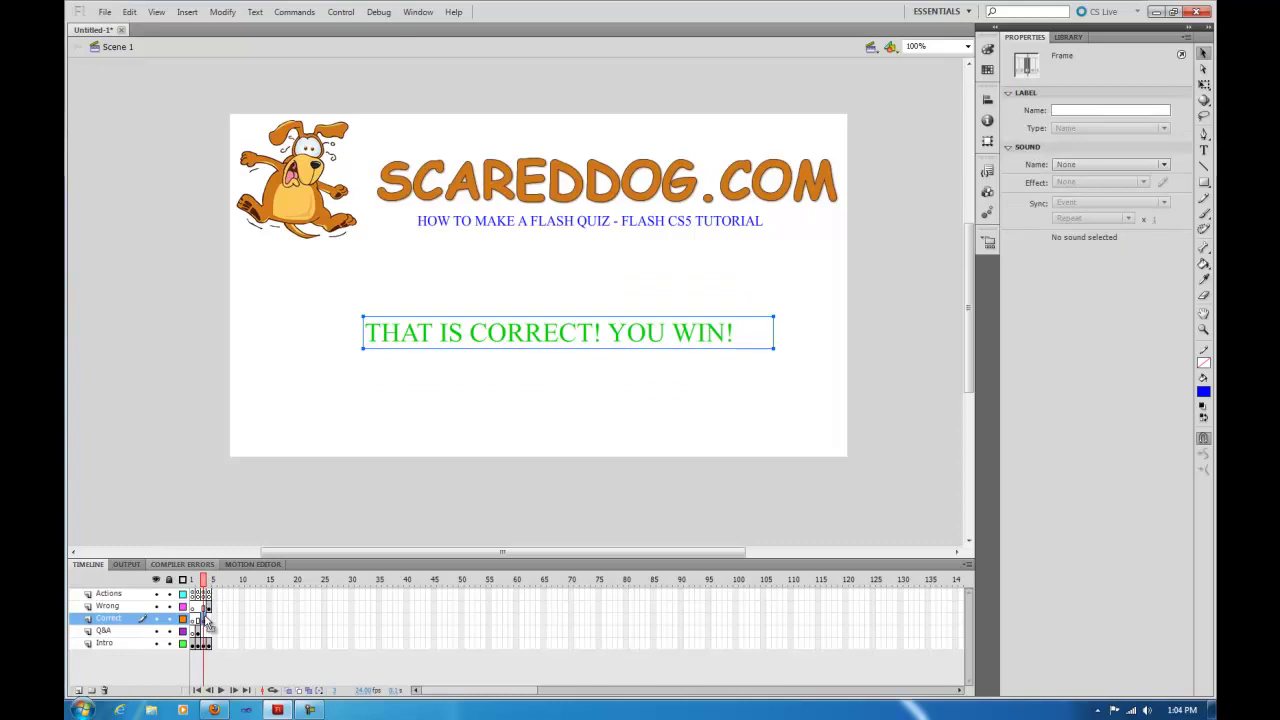
{"action": "left_click", "coordinate": [209, 620]}
{"action": "left_click", "coordinate": [209, 607]}
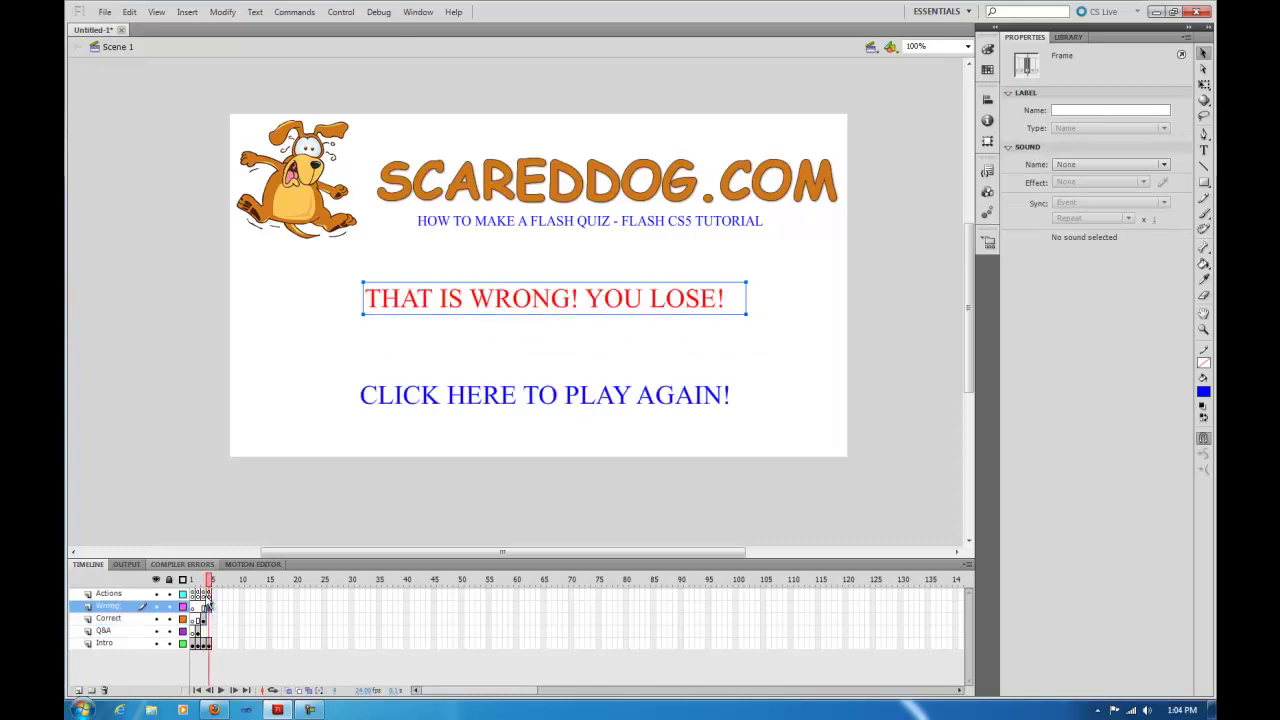
{"action": "left_click", "coordinate": [204, 580]}
{"action": "left_click", "coordinate": [198, 580]}
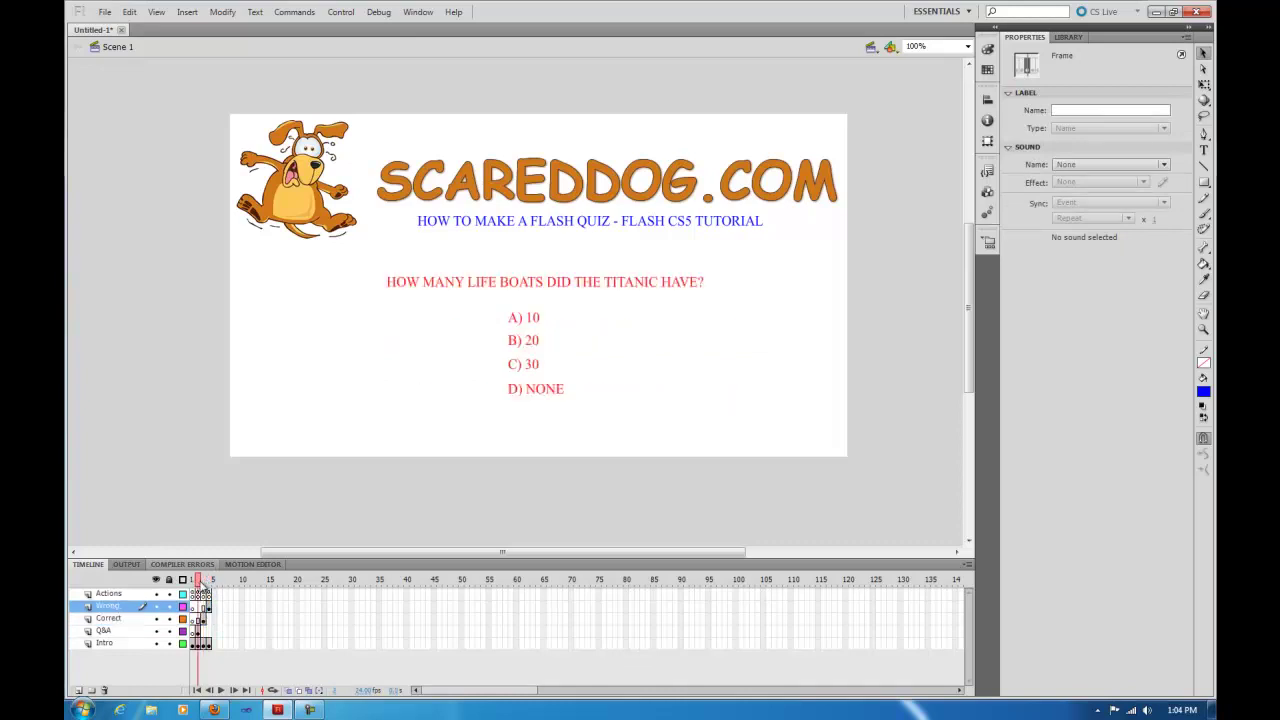
Convert the "A) 10" answer text to a button symbol with a name beginning with btn.
{"action": "left_click", "coordinate": [449, 450]}
{"action": "left_click", "coordinate": [520, 321]}
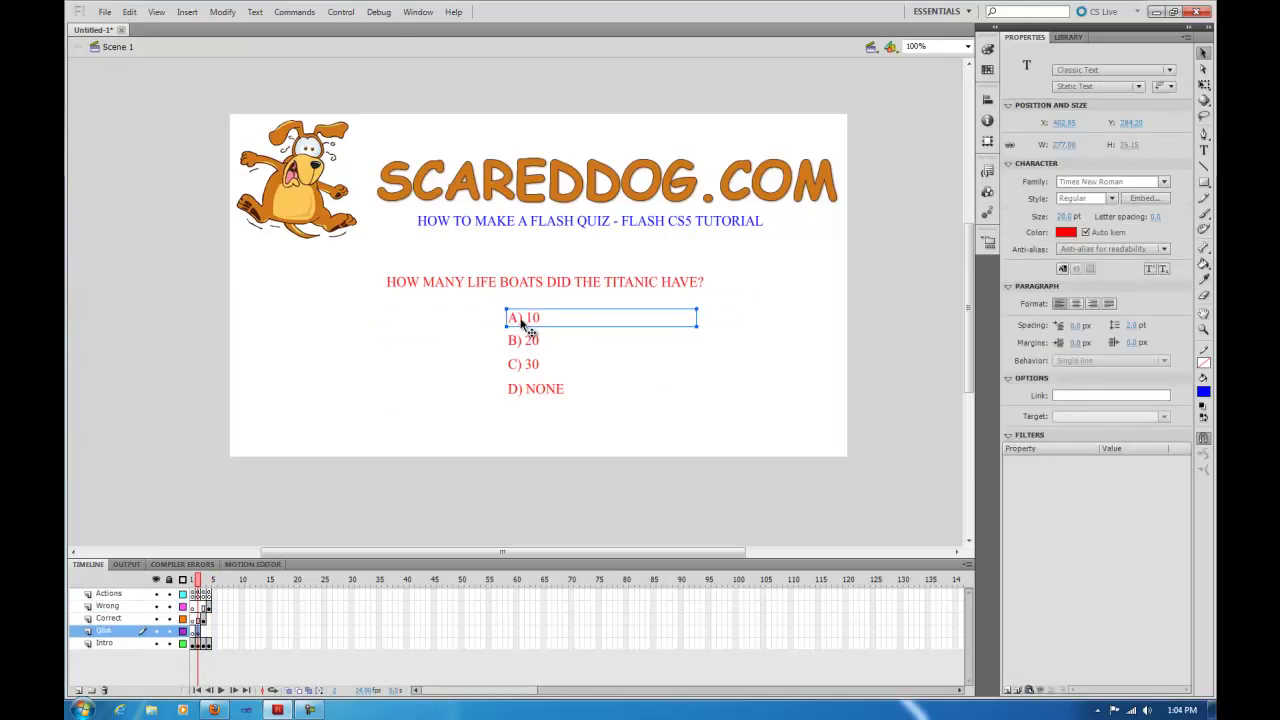
{"action": "right_click", "coordinate": [521, 322]}
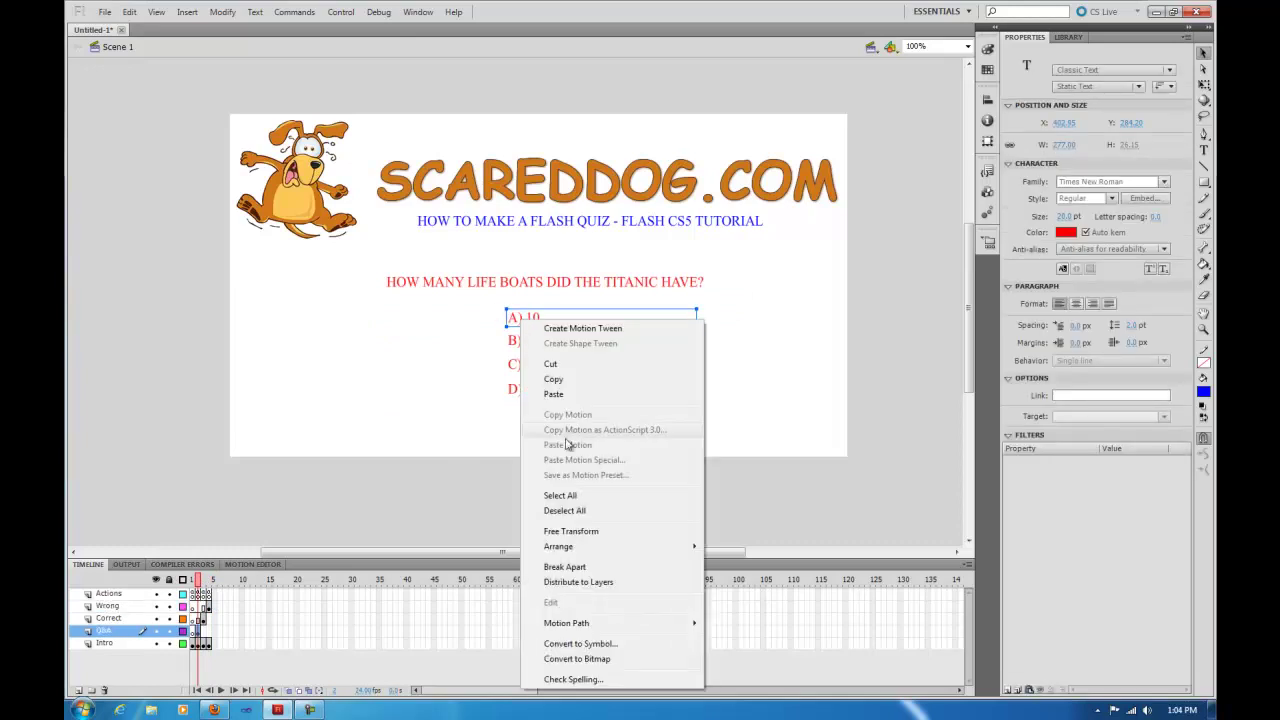
{"action": "left_click", "coordinate": [588, 645]}
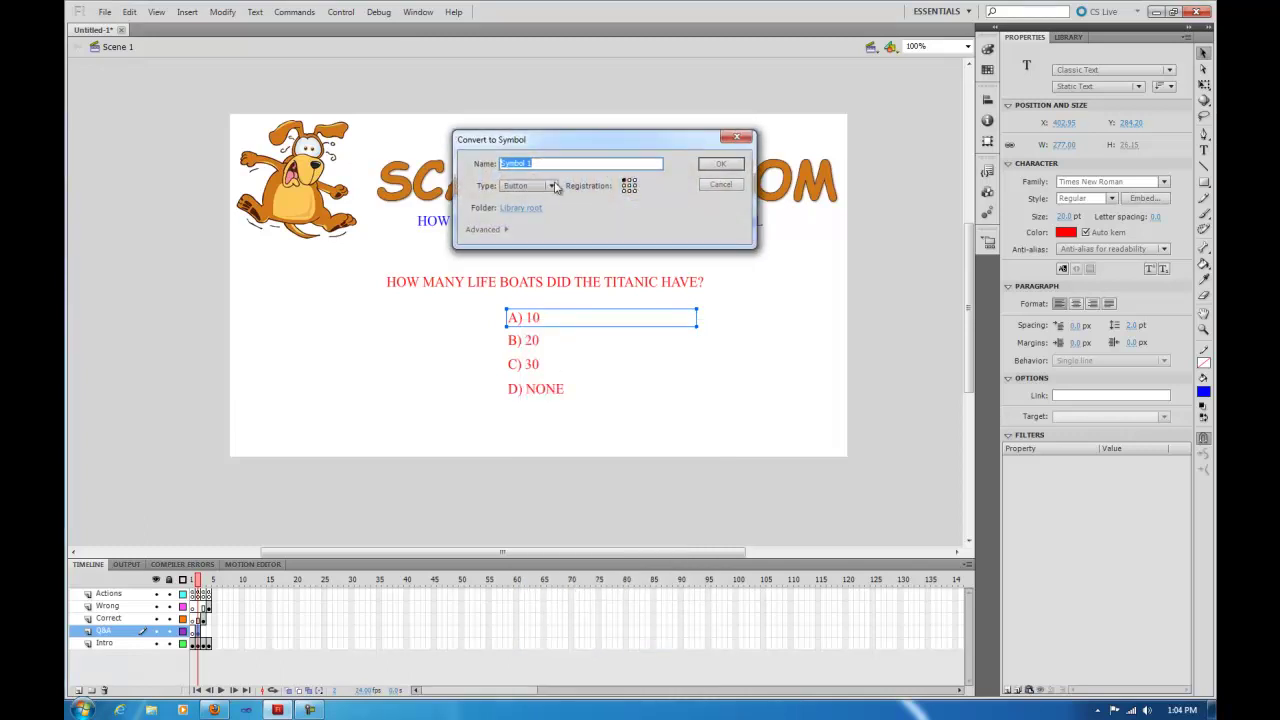
{"action": "type", "text": "btn"}
{"action": "left_click", "coordinate": [718, 163]}
Convert the "B) 20" answer text to a button symbol named btnQ1A2.
{"action": "left_click", "coordinate": [528, 344]}
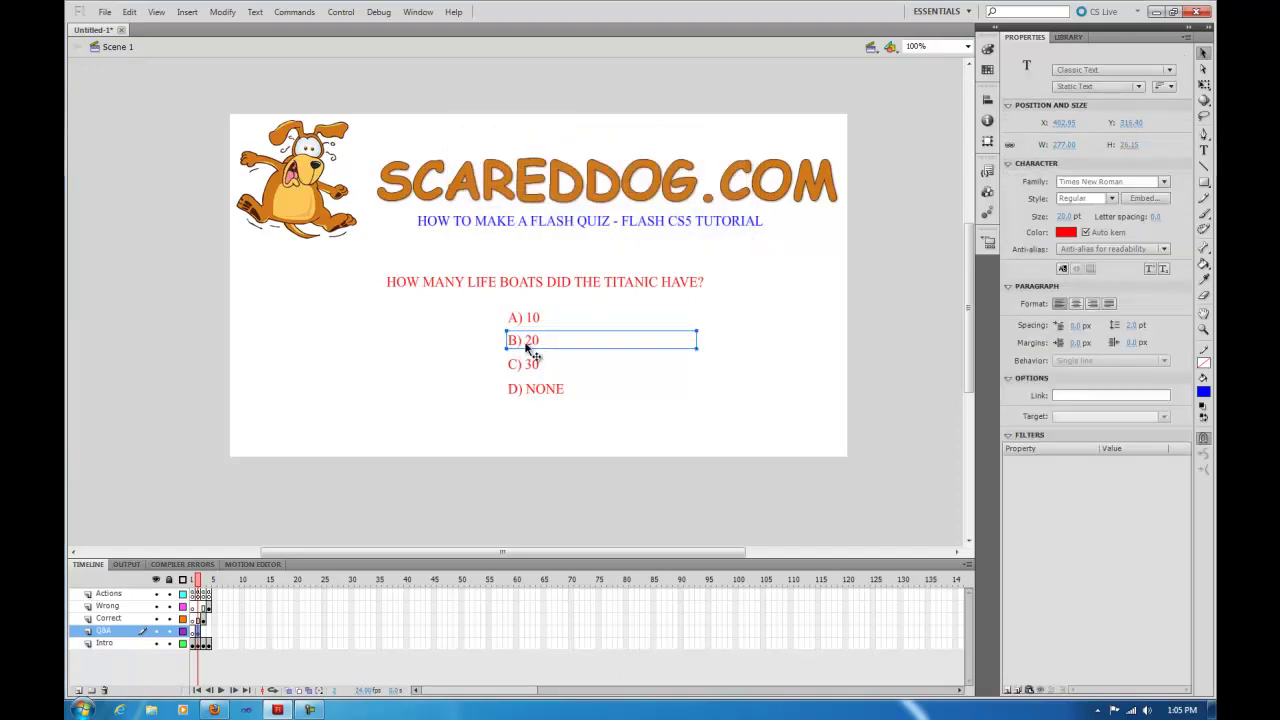
{"action": "right_click", "coordinate": [528, 344]}
{"action": "left_click", "coordinate": [576, 650]}
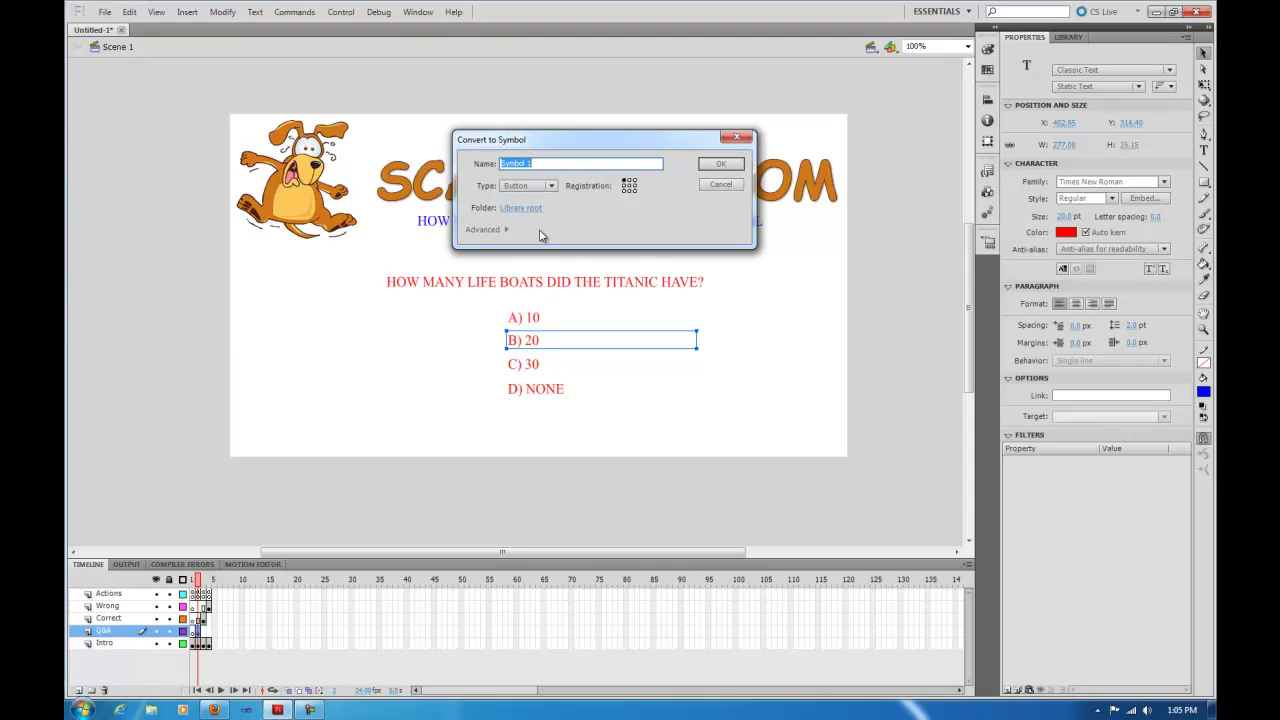
{"action": "type", "text": "btnQ1A2"}
{"action": "left_click", "coordinate": [720, 164]}
Convert the "C) 30" answer text to a button symbol named btnQ1A3.
{"action": "left_click", "coordinate": [517, 365]}
{"action": "right_click", "coordinate": [515, 364]}
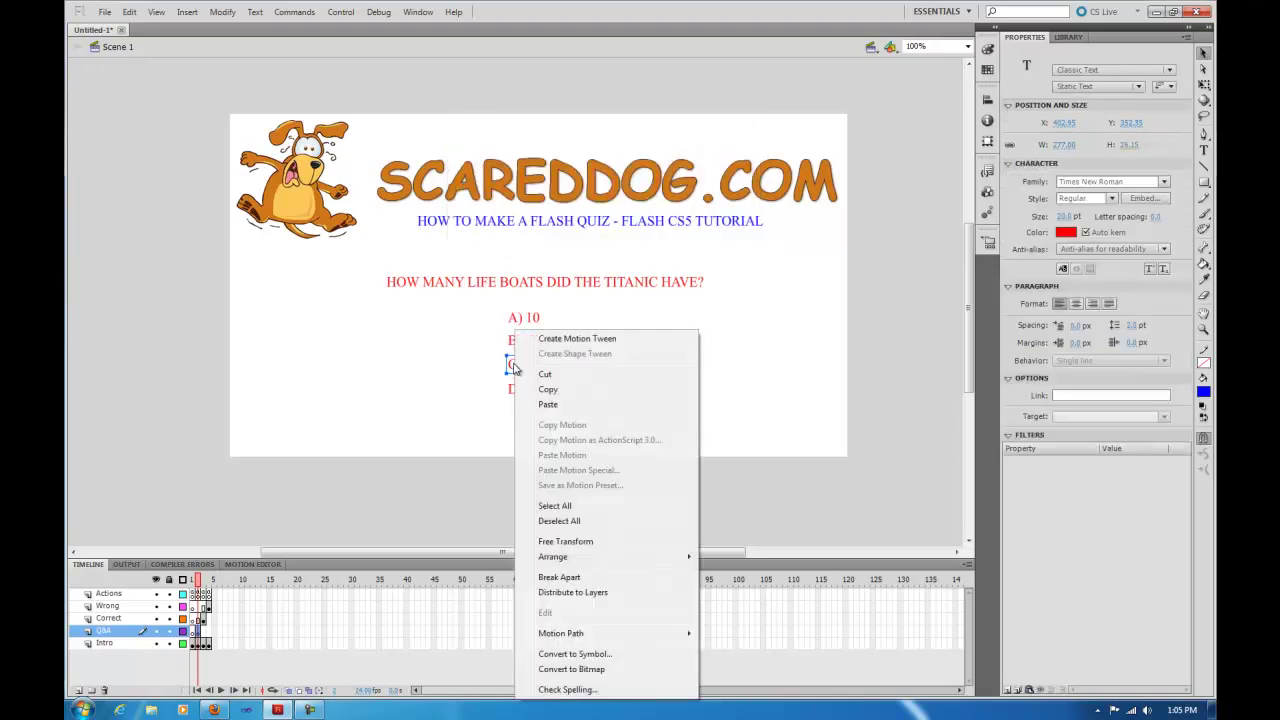
{"action": "left_click", "coordinate": [560, 655]}
{"action": "type", "text": "btnQ1A3"}
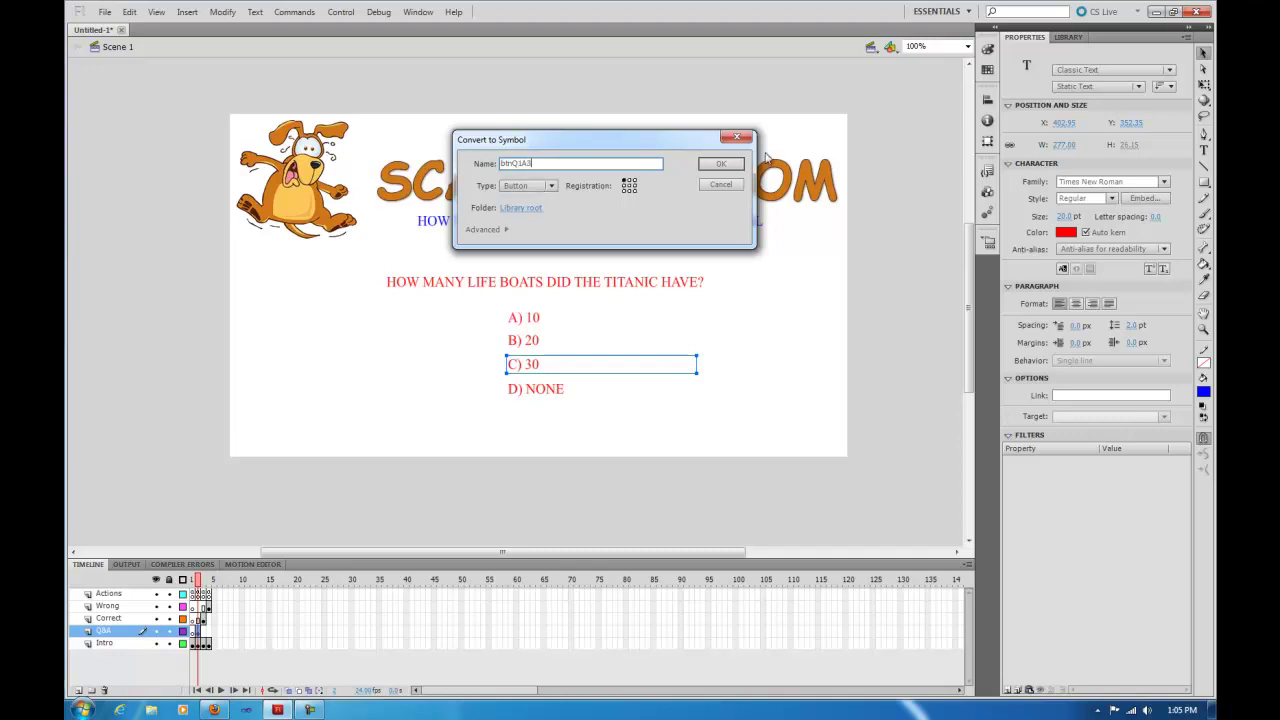
{"action": "left_click", "coordinate": [722, 165]}
Convert the "D) NONE" answer text to a button symbol named btnQ1A4.
{"action": "left_click", "coordinate": [532, 389]}
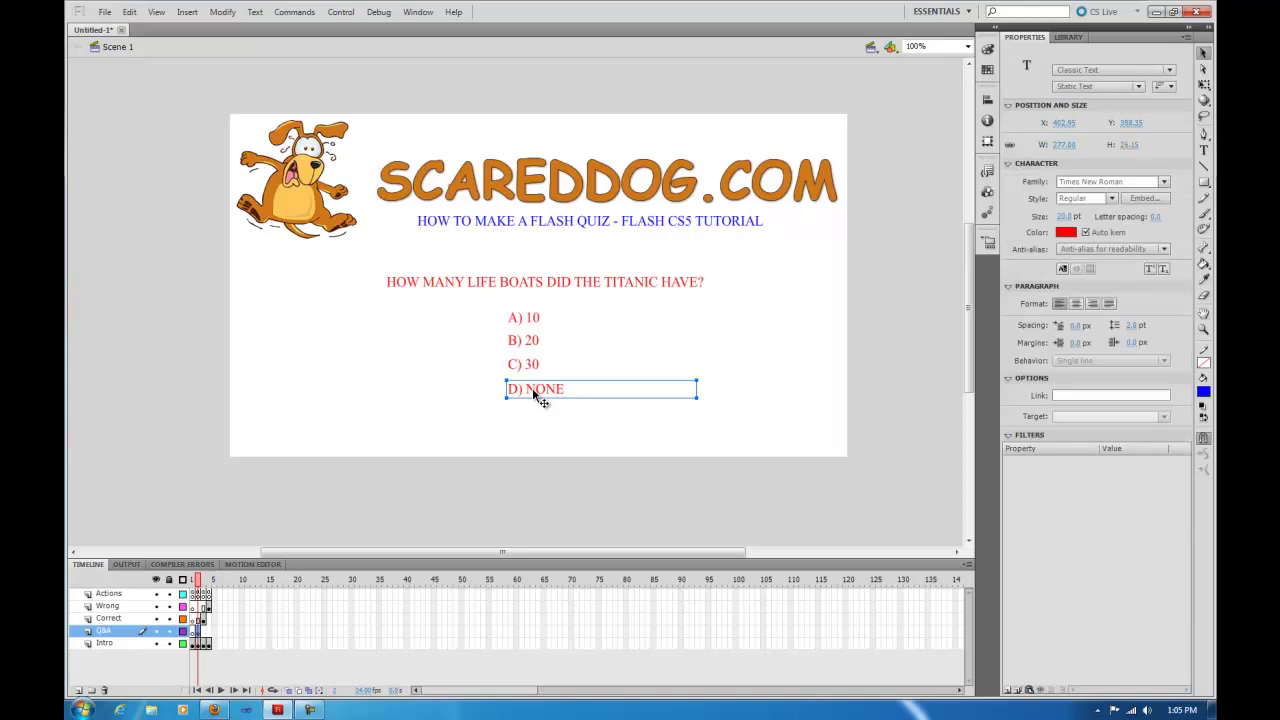
{"action": "right_click", "coordinate": [532, 389]}
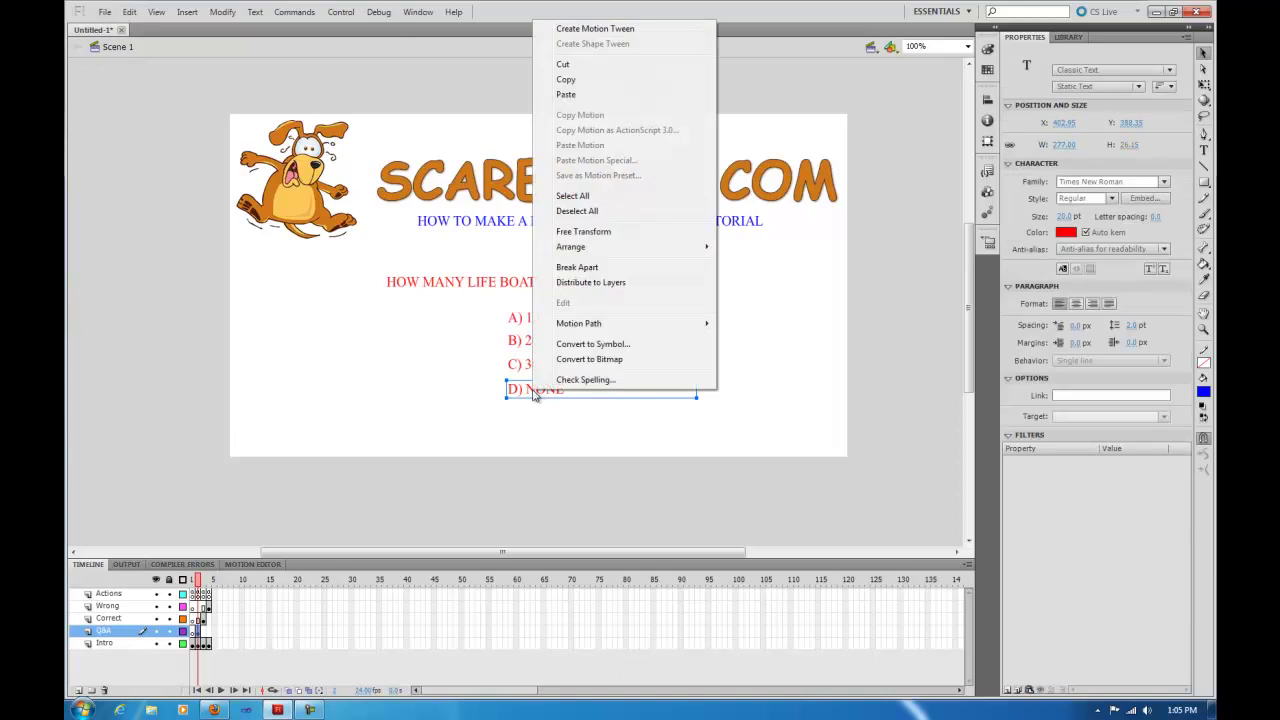
{"action": "left_click", "coordinate": [566, 345]}
{"action": "type", "text": "btnQ1A4"}
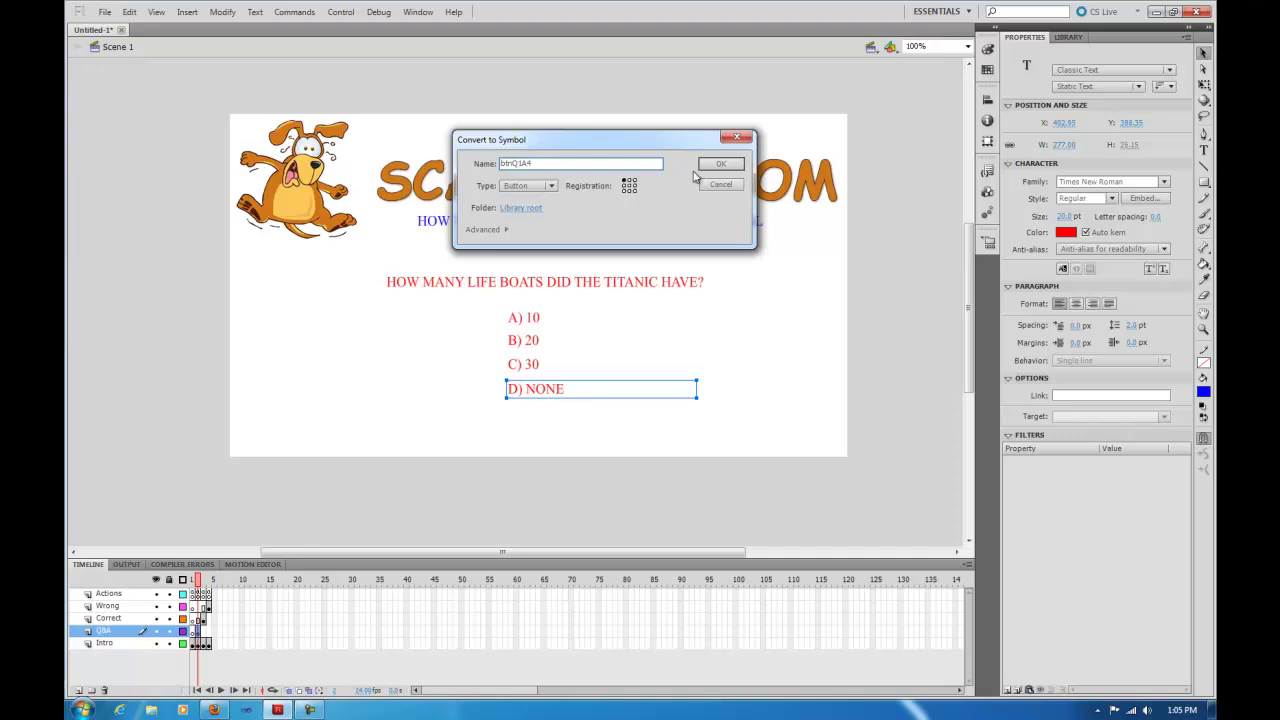
{"action": "left_click", "coordinate": [718, 164]}
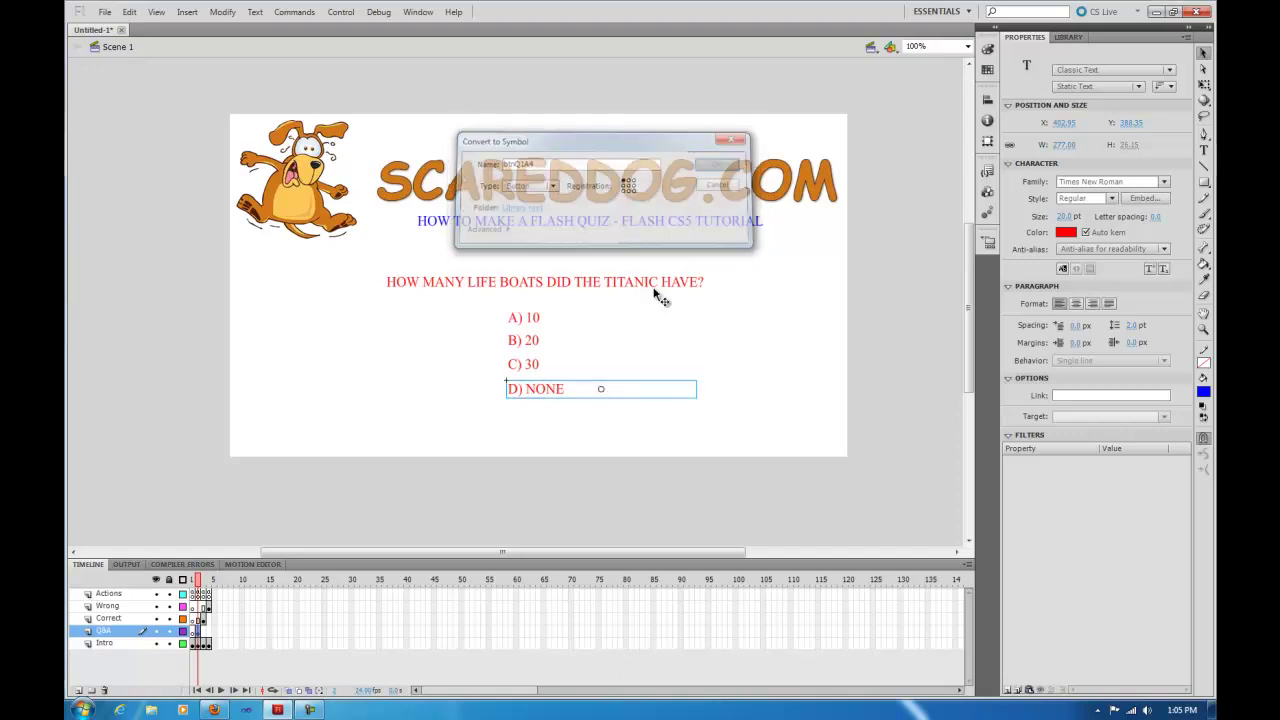
Check the answer button symbols in the library and the correct-answer message in frame 3, ending on the question in frame 2.
{"action": "left_click", "coordinate": [1069, 37]}
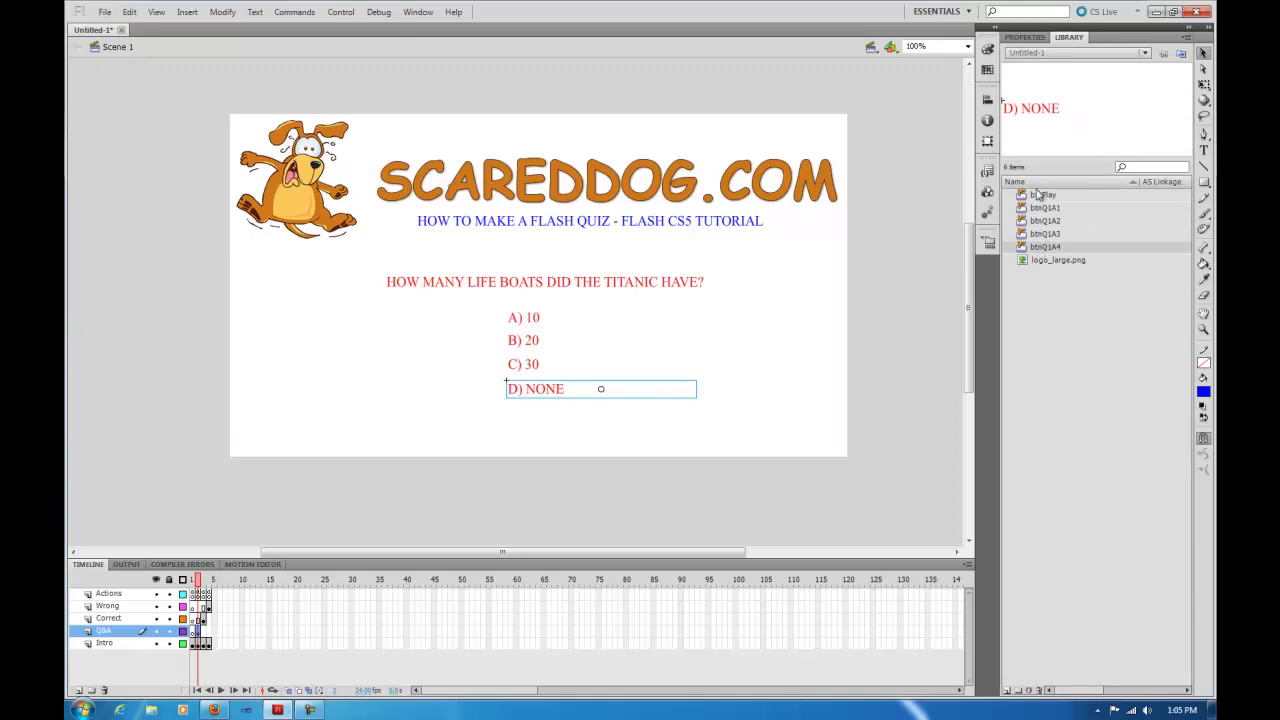
{"action": "left_click", "coordinate": [1024, 38]}
{"action": "left_click", "coordinate": [416, 416]}
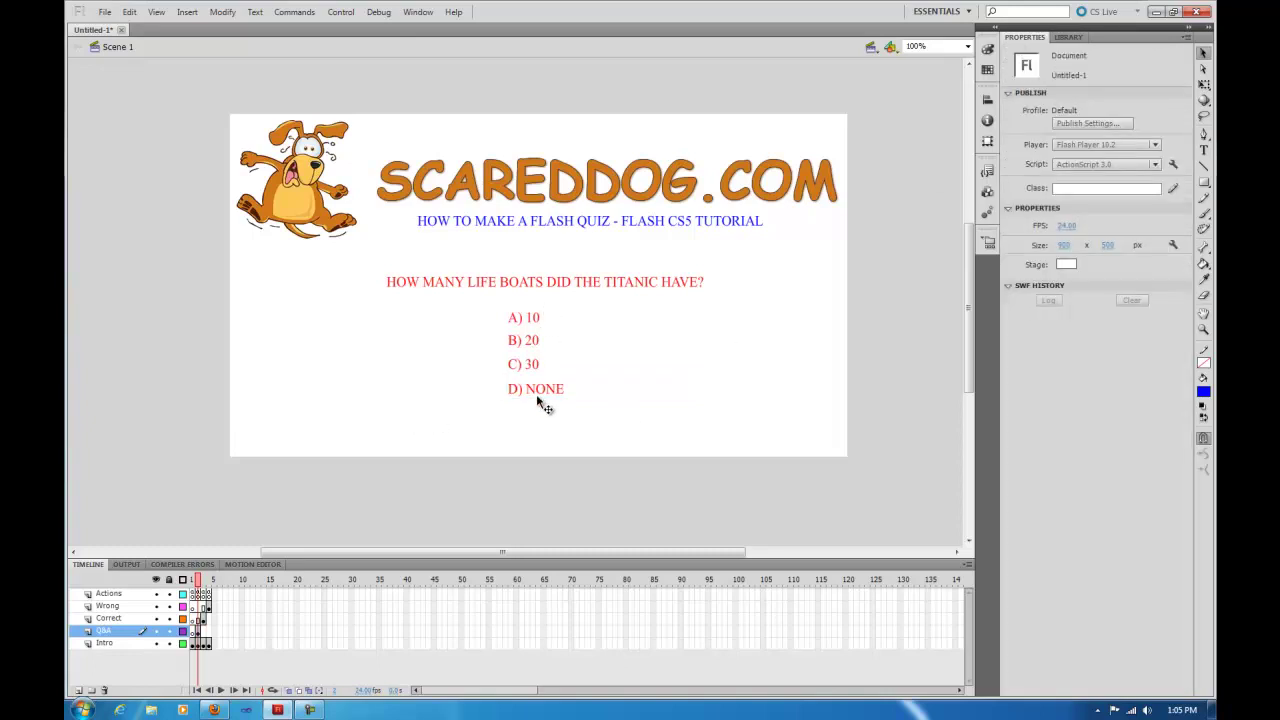
{"action": "left_click", "coordinate": [517, 340]}
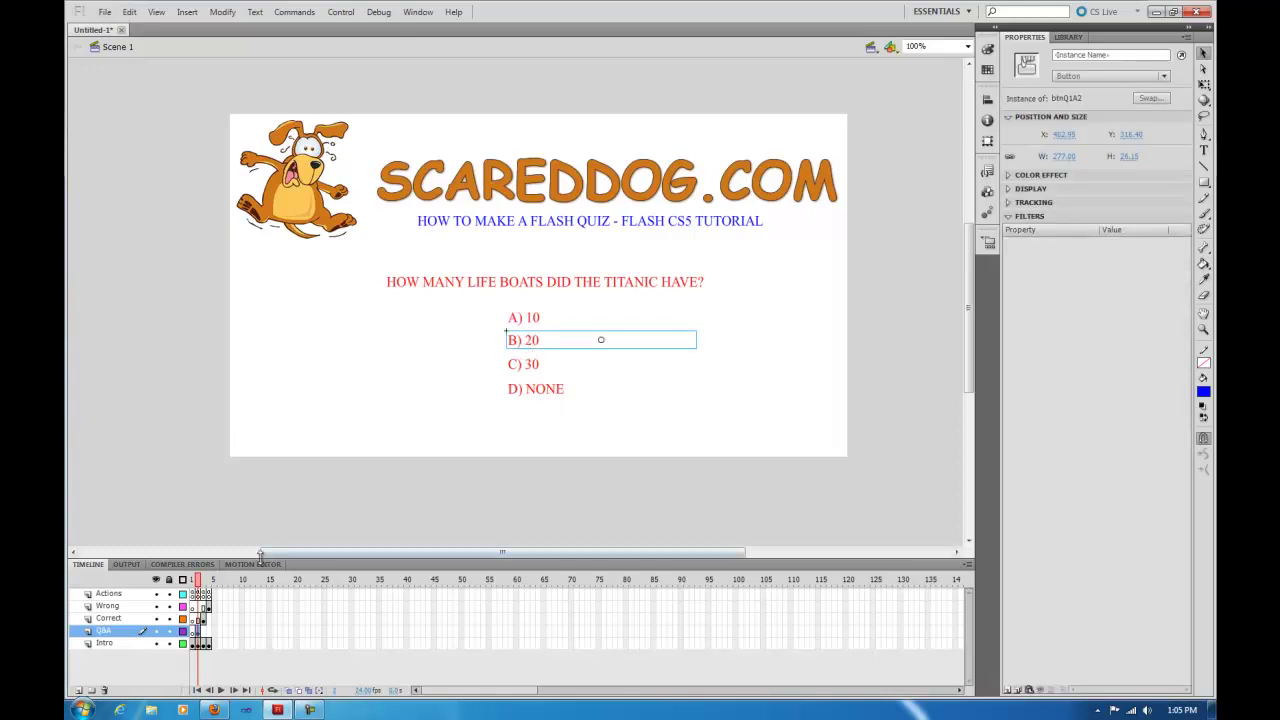
{"action": "left_click", "coordinate": [204, 619]}
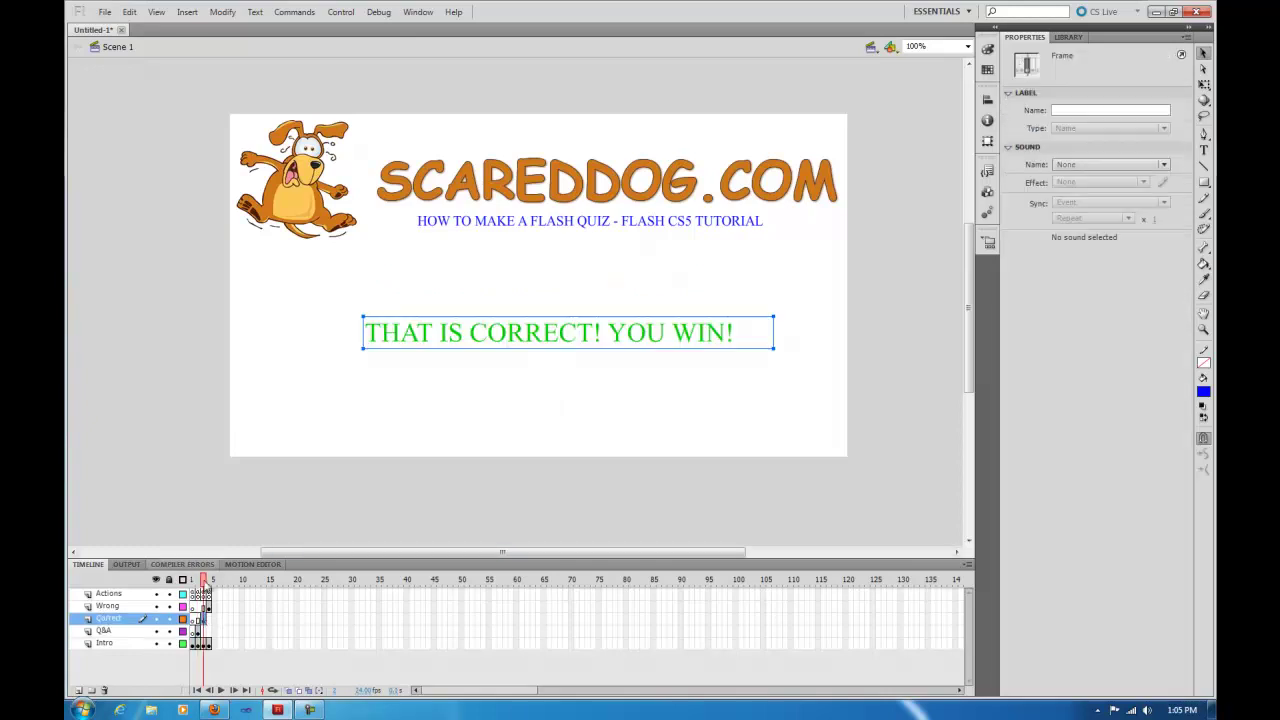
{"action": "left_click", "coordinate": [197, 580]}
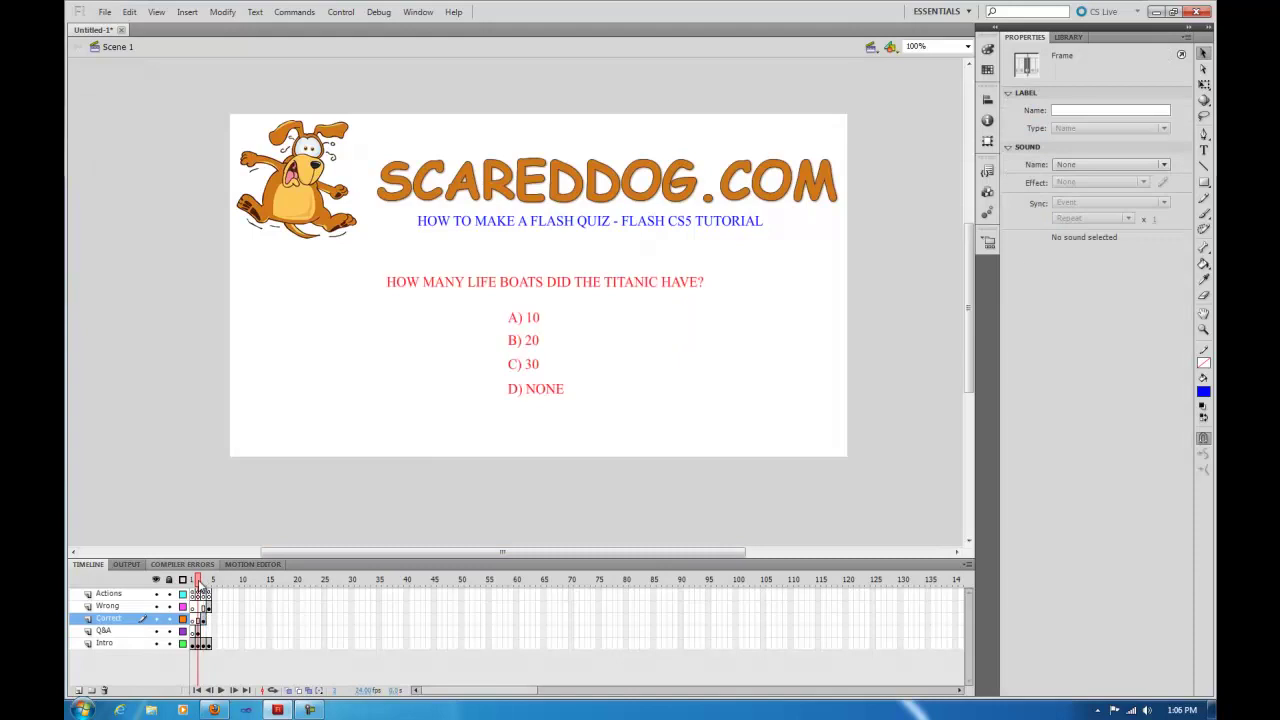
Apply the "Click to Go to Frame and Stop" code snippet to the "B) 20" button with the instance name instQ1A2.
{"action": "left_click", "coordinate": [511, 342]}
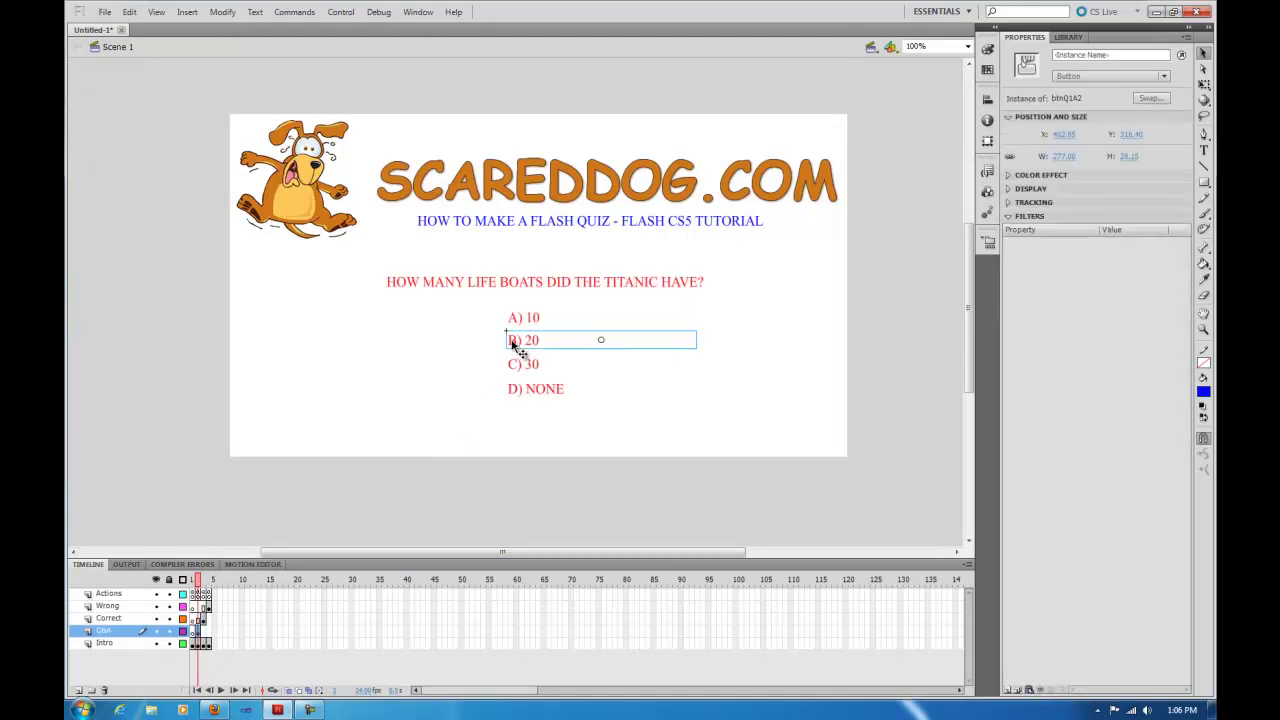
{"action": "left_click", "coordinate": [986, 173]}
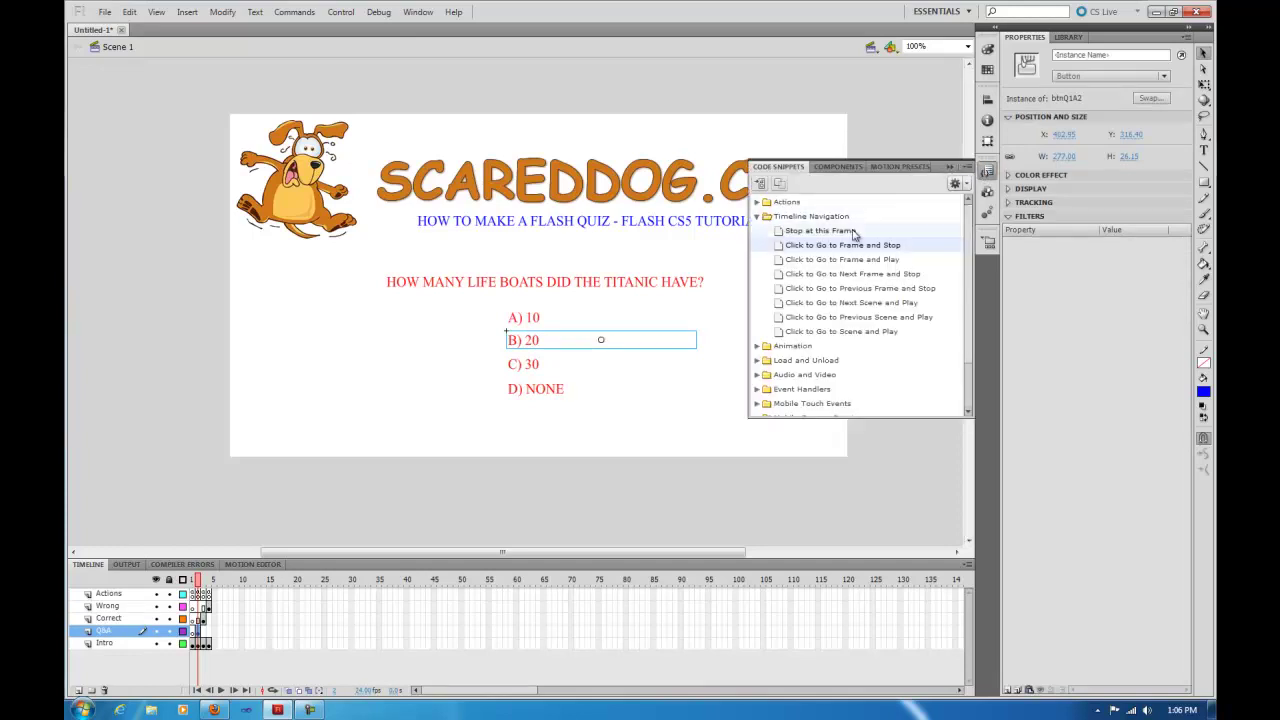
{"action": "double_click", "coordinate": [826, 245]}
{"action": "key", "text": "BackSpace"}
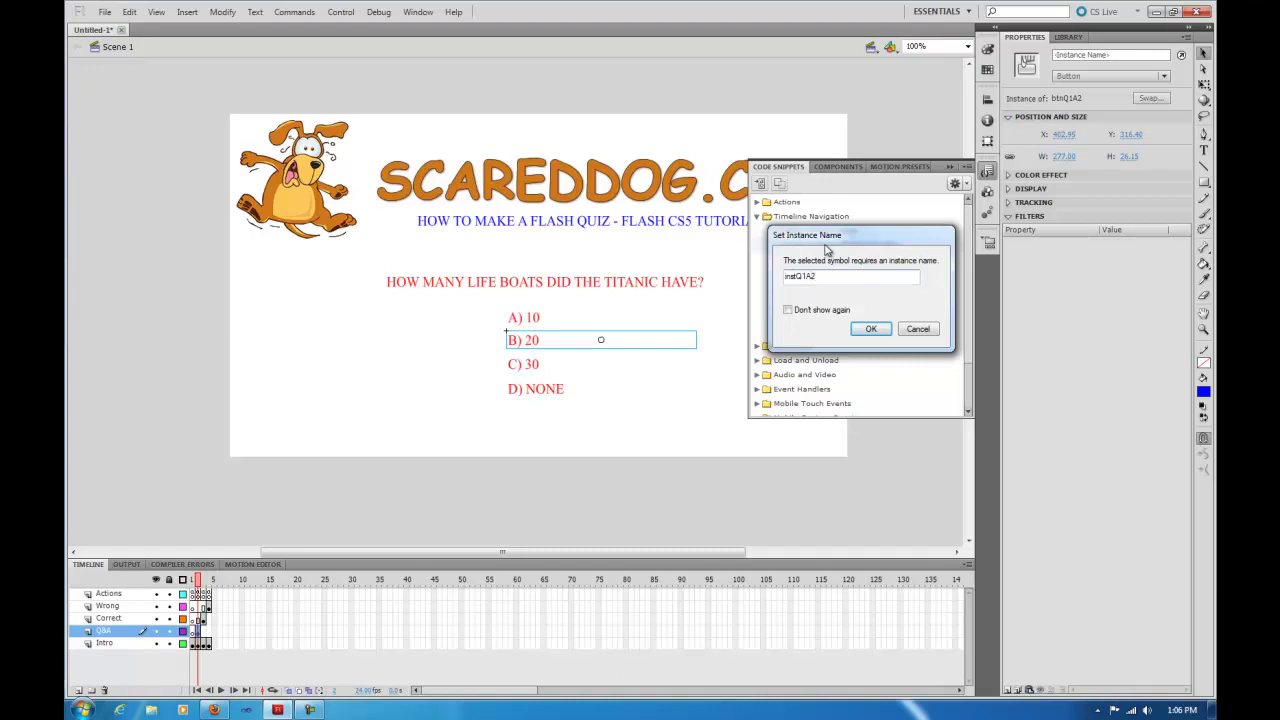
{"action": "left_click", "coordinate": [870, 329]}
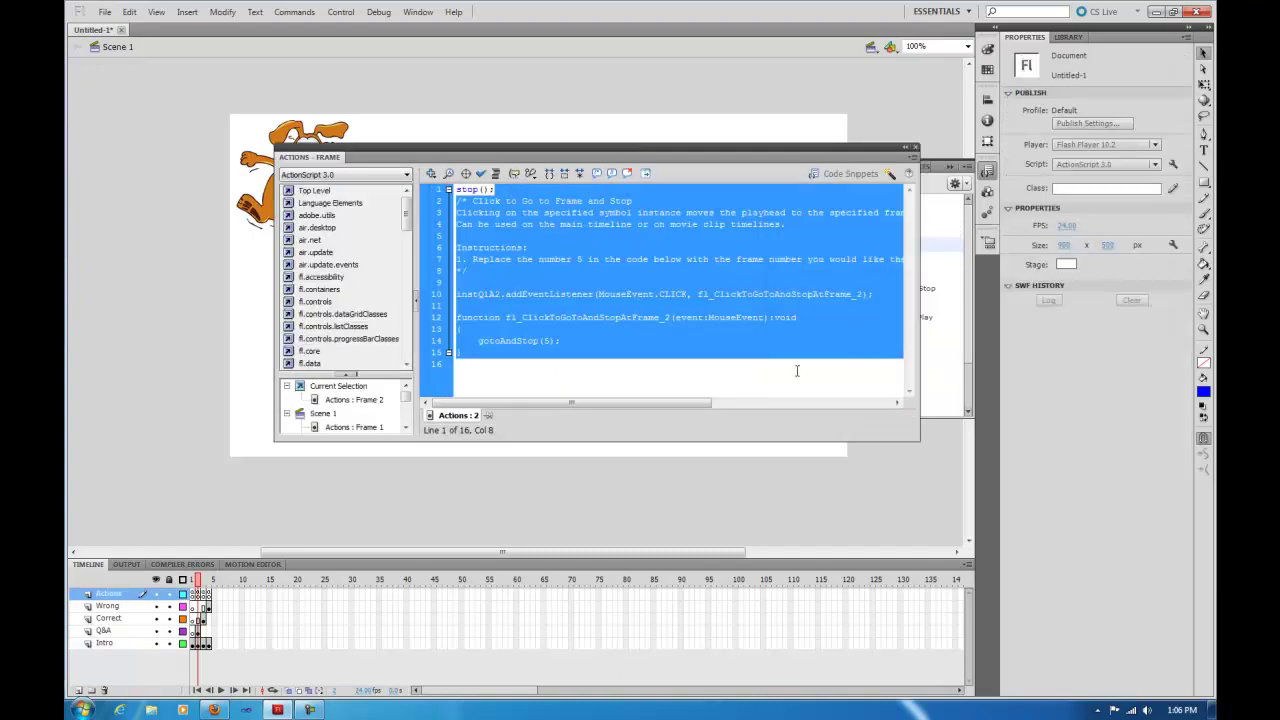
Set the gotoAndStop target in the instQ1A2 click function to frame 3 and close the script editor.
{"action": "left_click", "coordinate": [562, 263]}
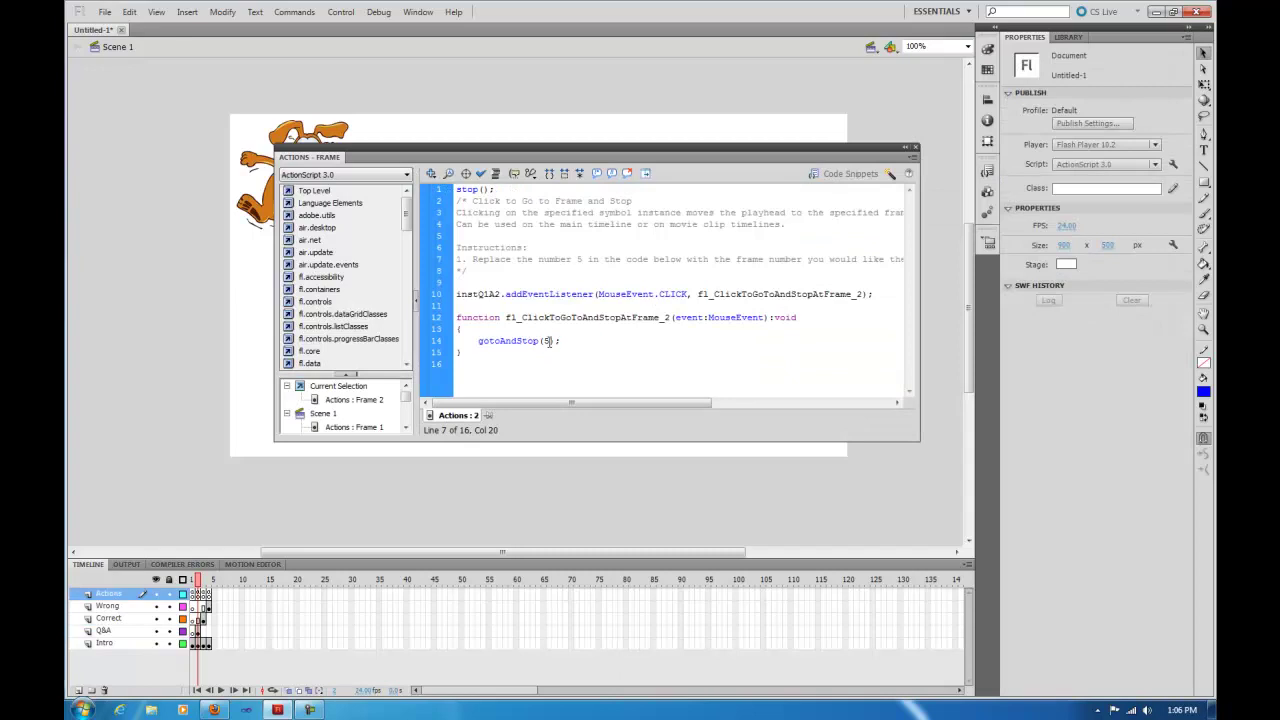
{"action": "left_click_drag", "start_coordinate": [499, 189], "coordinate": [457, 189]}
{"action": "left_click", "coordinate": [498, 271]}
{"action": "double_click", "coordinate": [545, 341]}
{"action": "type", "text": "3"}
{"action": "left_click", "coordinate": [913, 149]}
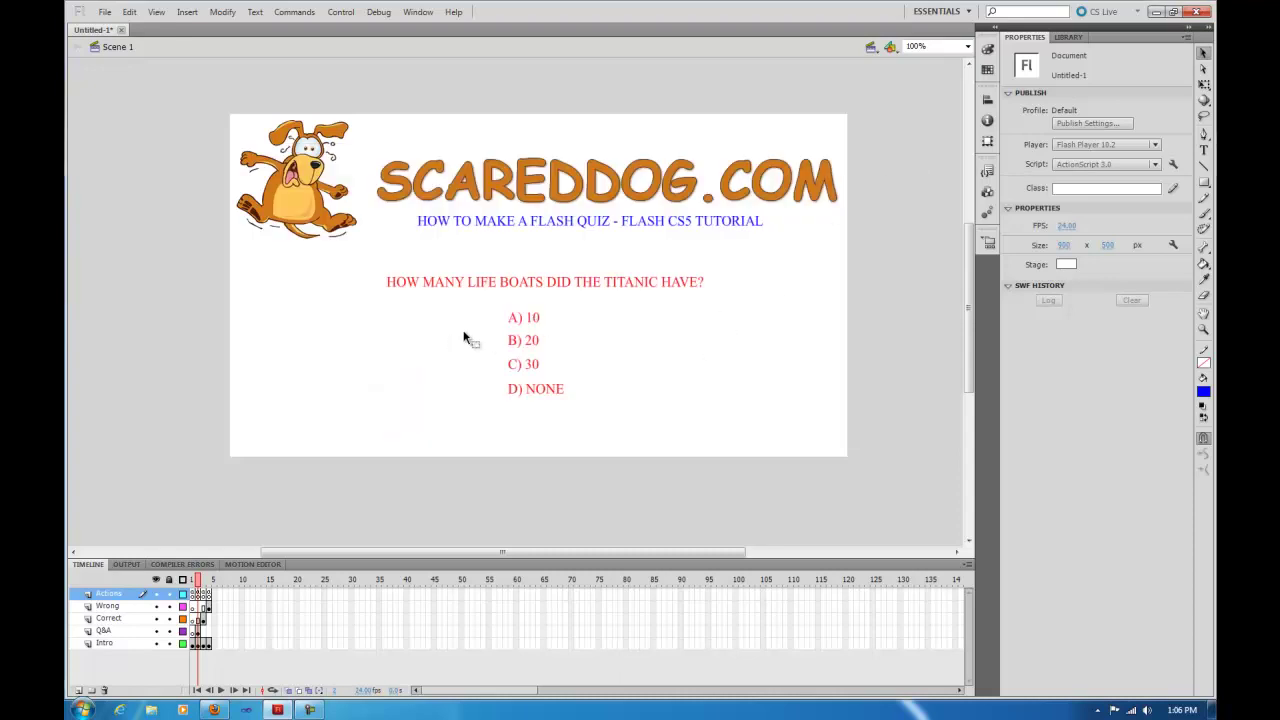
Apply the "Click to Go to Frame and Stop" snippet to the "A) 10" button as instQ1A1 and edit its gotoAndStop frame number.
{"action": "left_click", "coordinate": [524, 318]}
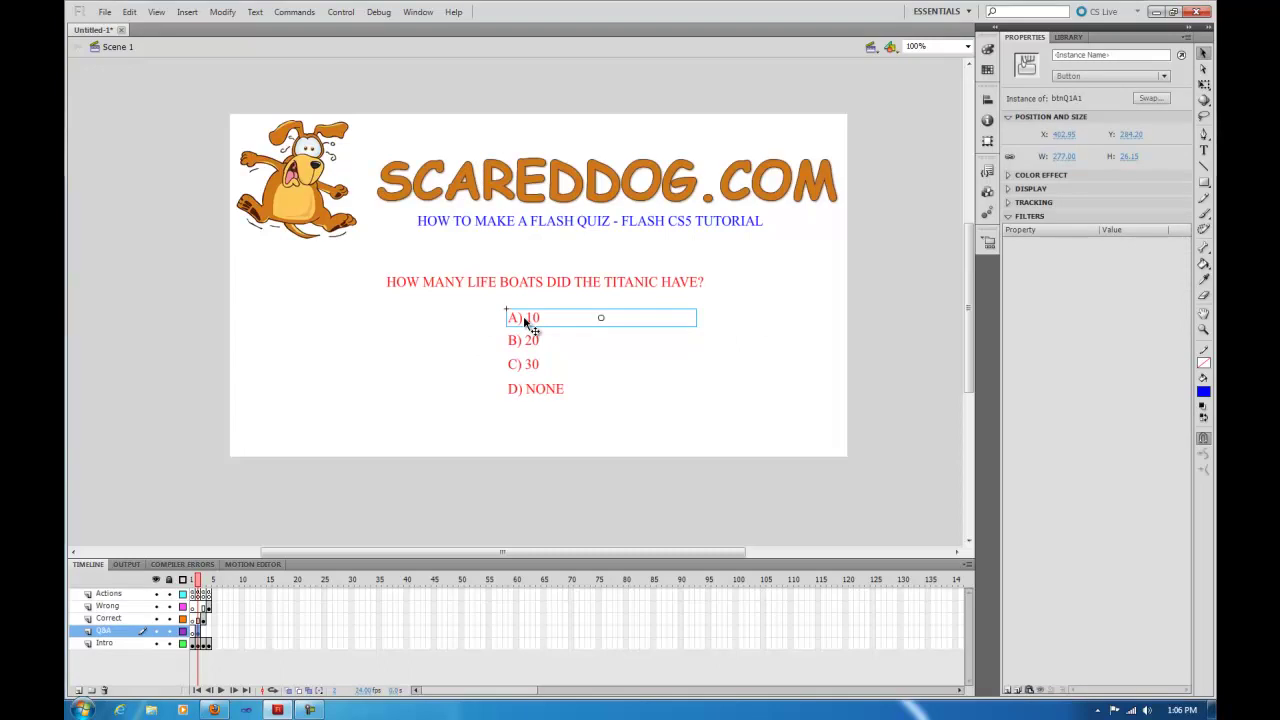
{"action": "left_click", "coordinate": [987, 174]}
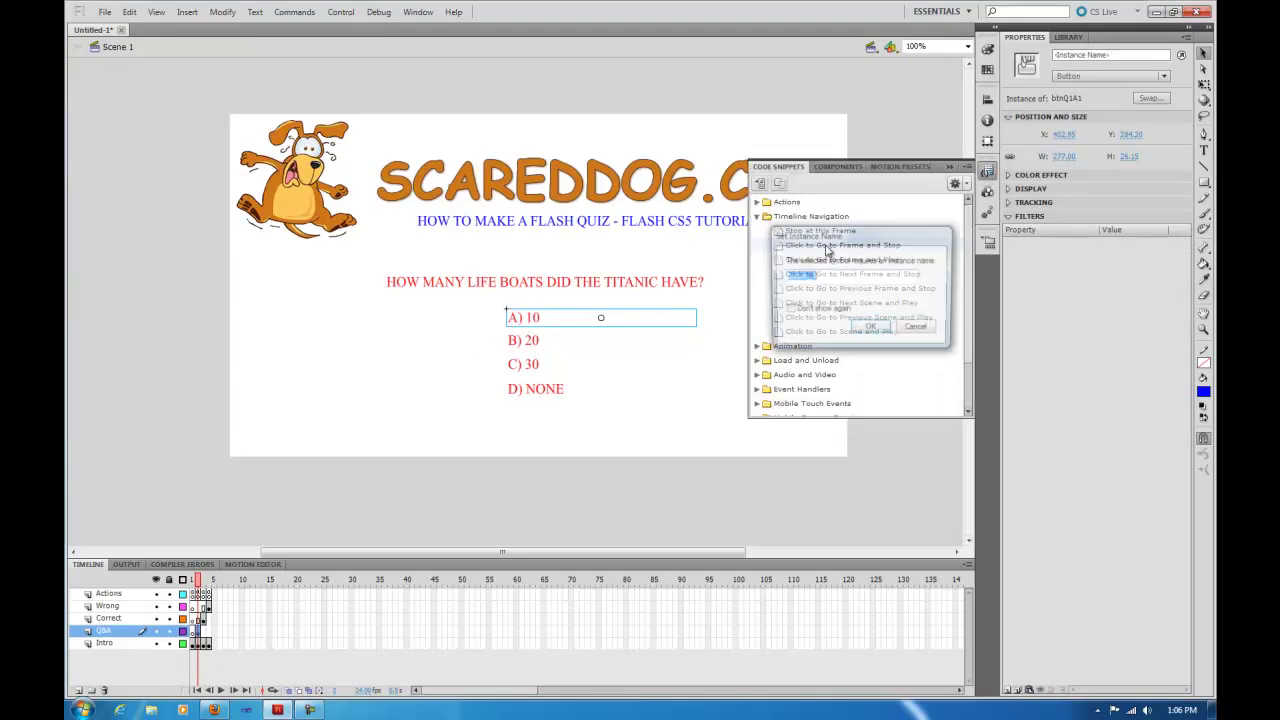
{"action": "type", "text": "instQ1A1"}
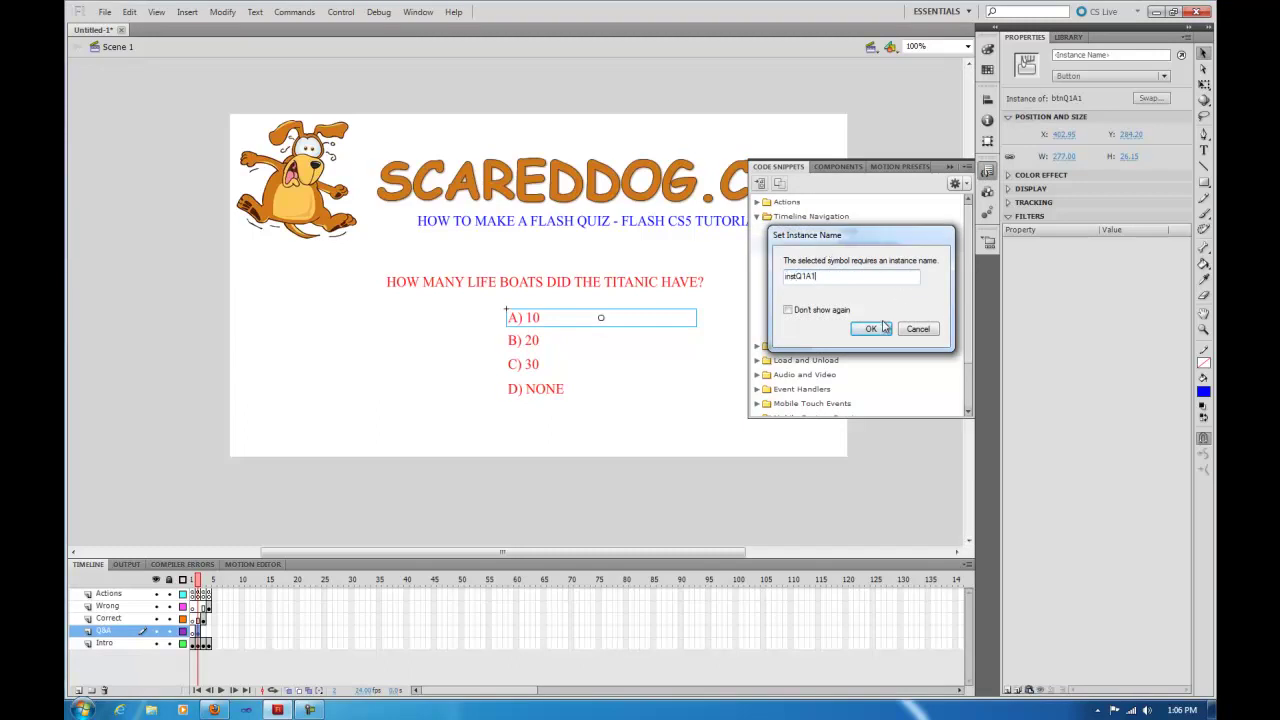
{"action": "left_click", "coordinate": [880, 329]}
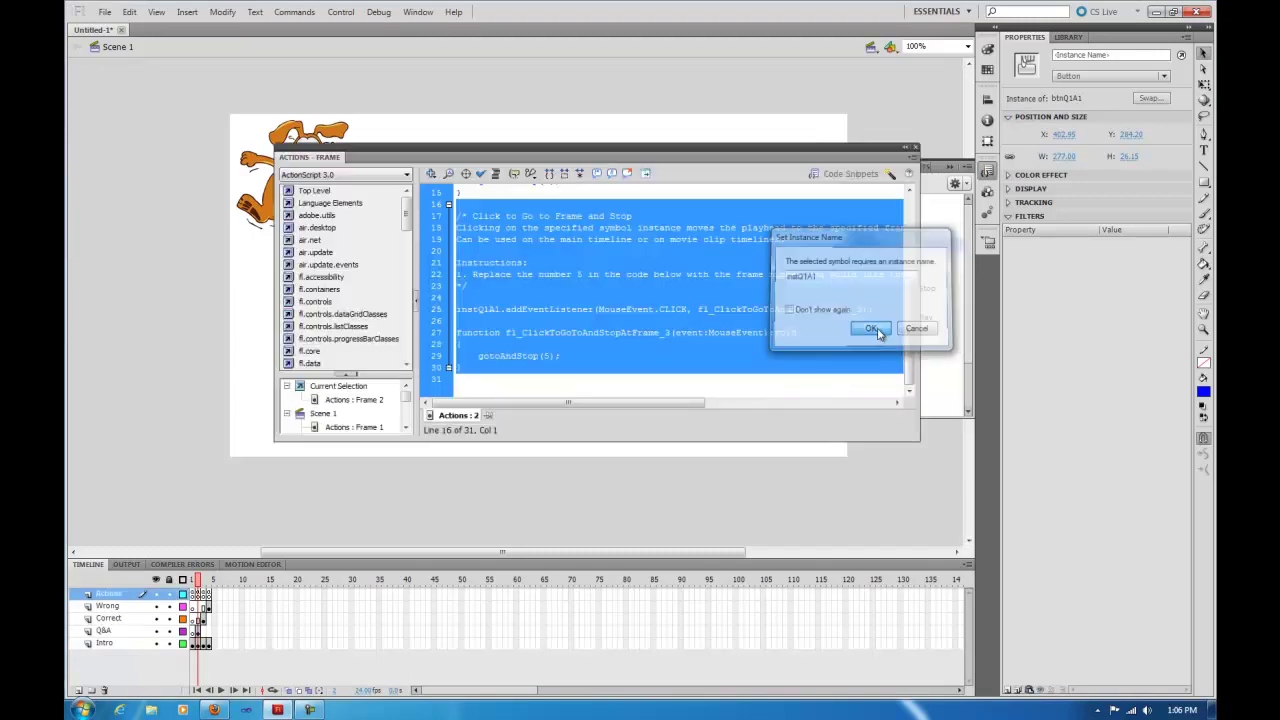
{"action": "left_click", "coordinate": [545, 357]}
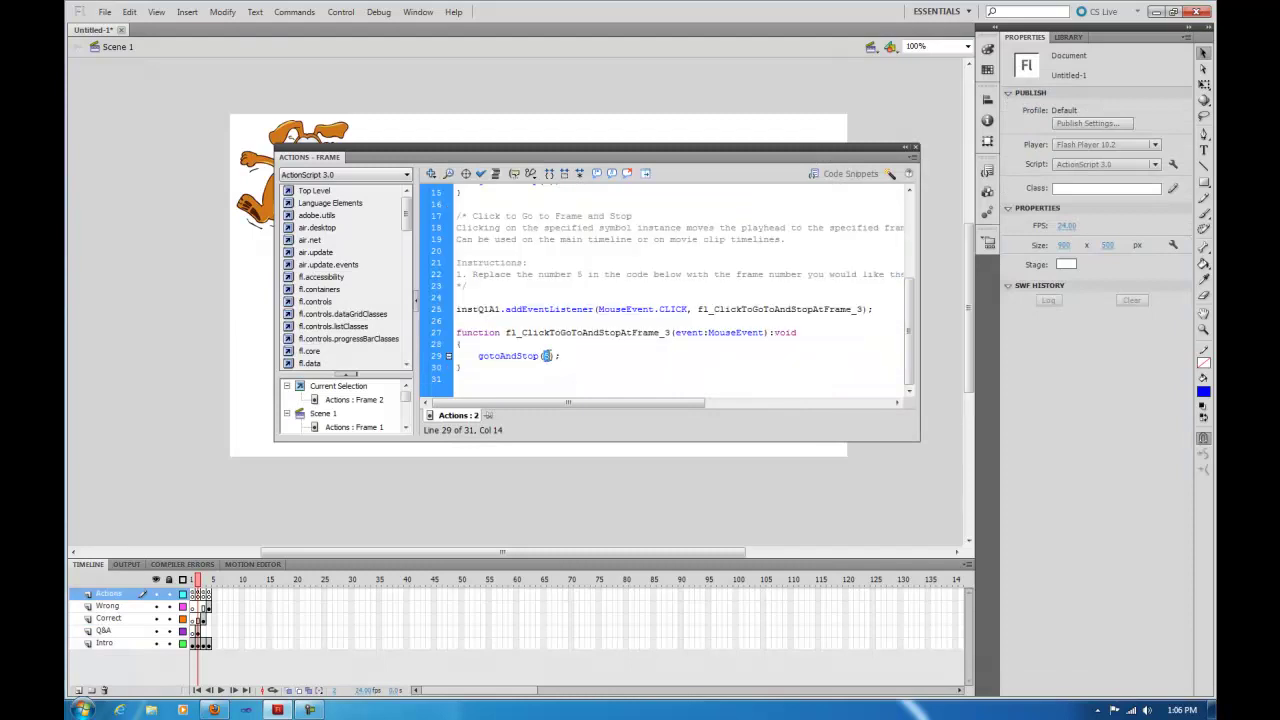
{"action": "left_click", "coordinate": [913, 148]}
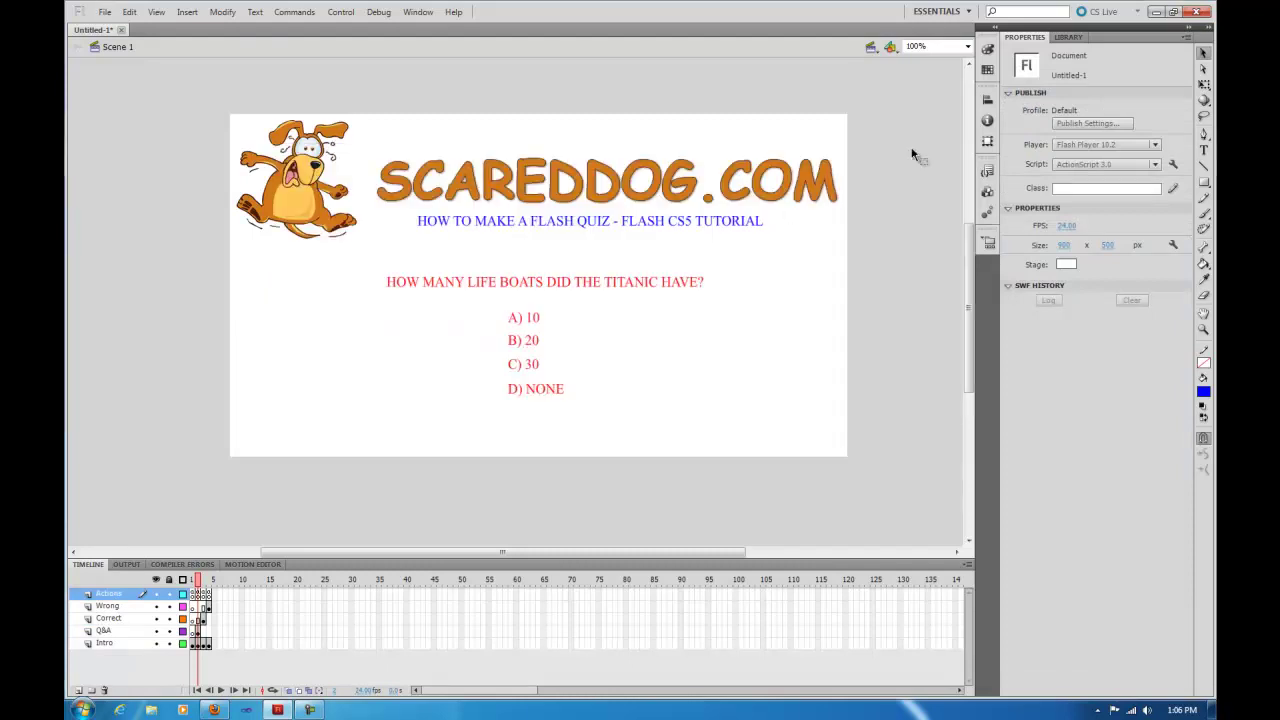
Apply the "Click to Go to Frame and Stop" snippet to the "C) 30" button as instQ1A3 and edit its gotoAndStop frame number.
{"action": "left_click", "coordinate": [519, 367]}
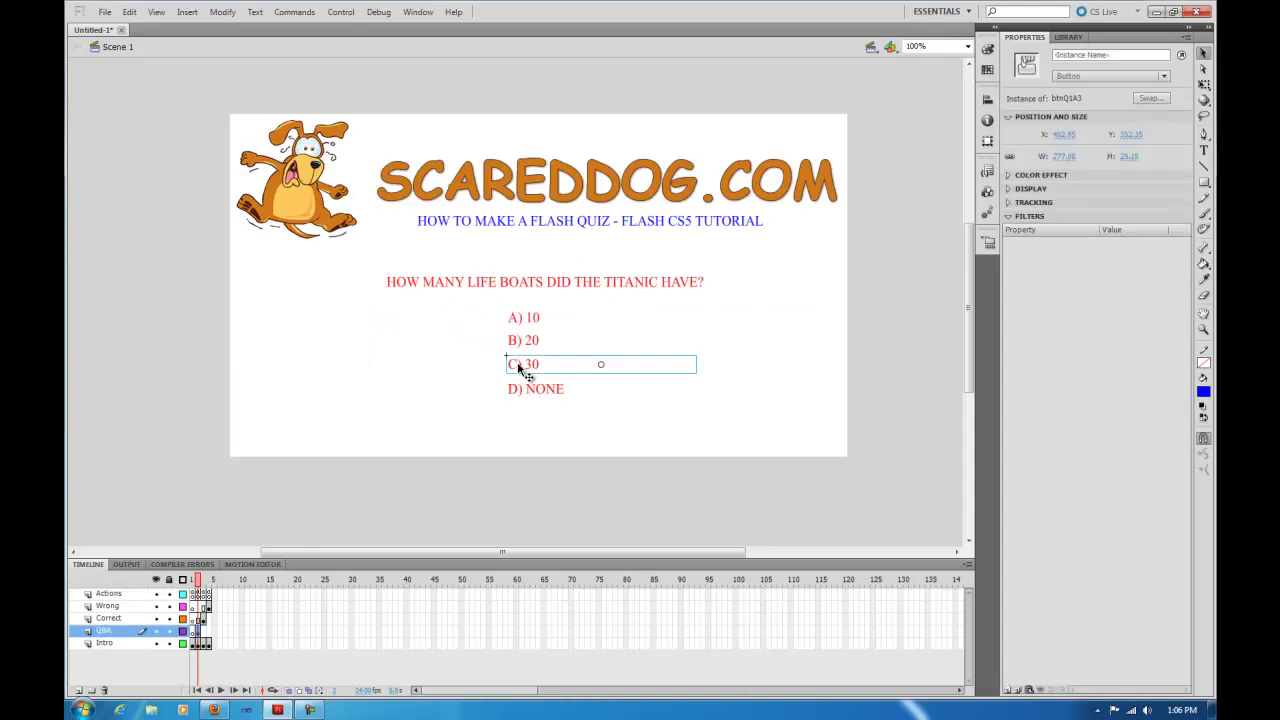
{"action": "left_click", "coordinate": [987, 170]}
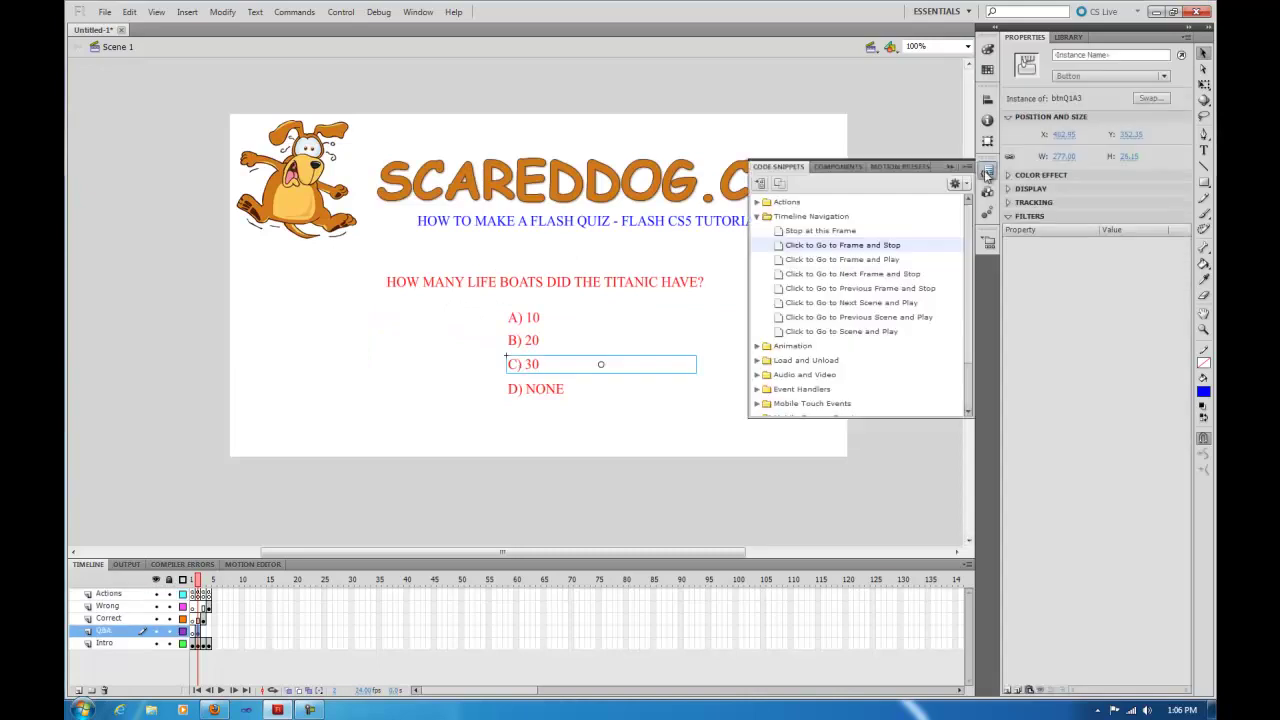
{"action": "double_click", "coordinate": [834, 246]}
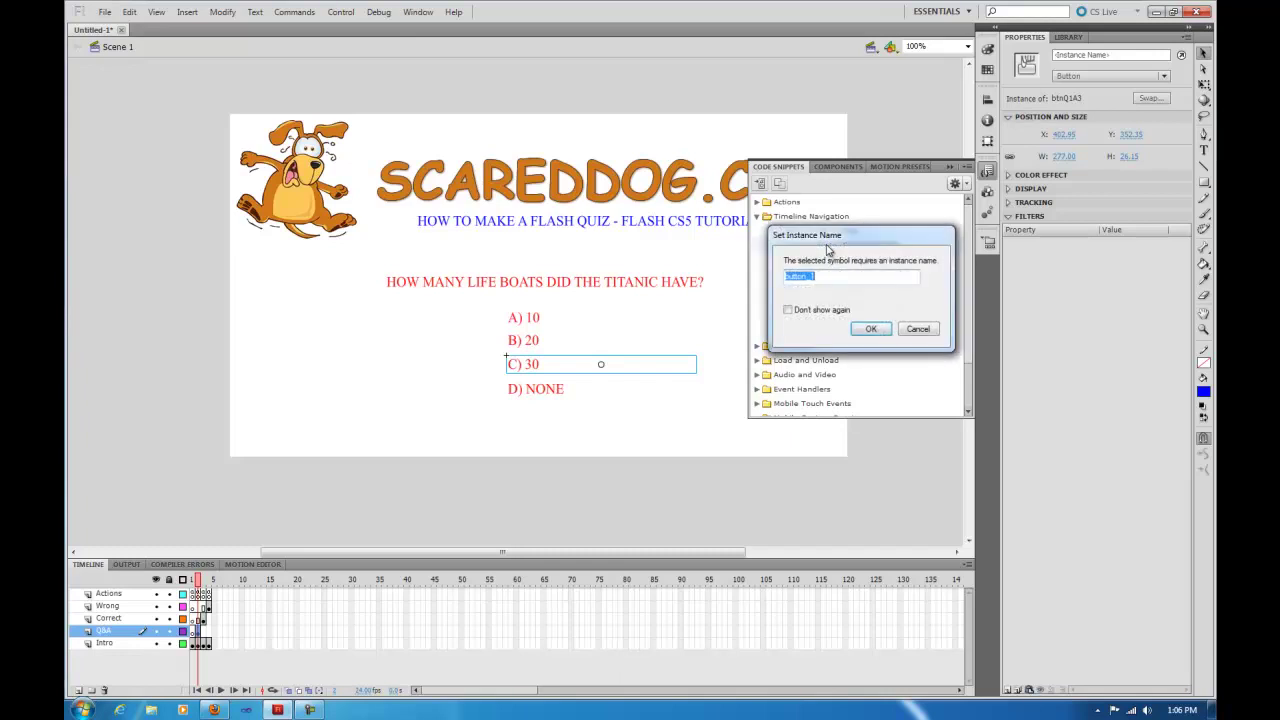
{"action": "type", "text": "instQ1A3"}
{"action": "left_click", "coordinate": [871, 329]}
{"action": "left_click", "coordinate": [548, 357]}
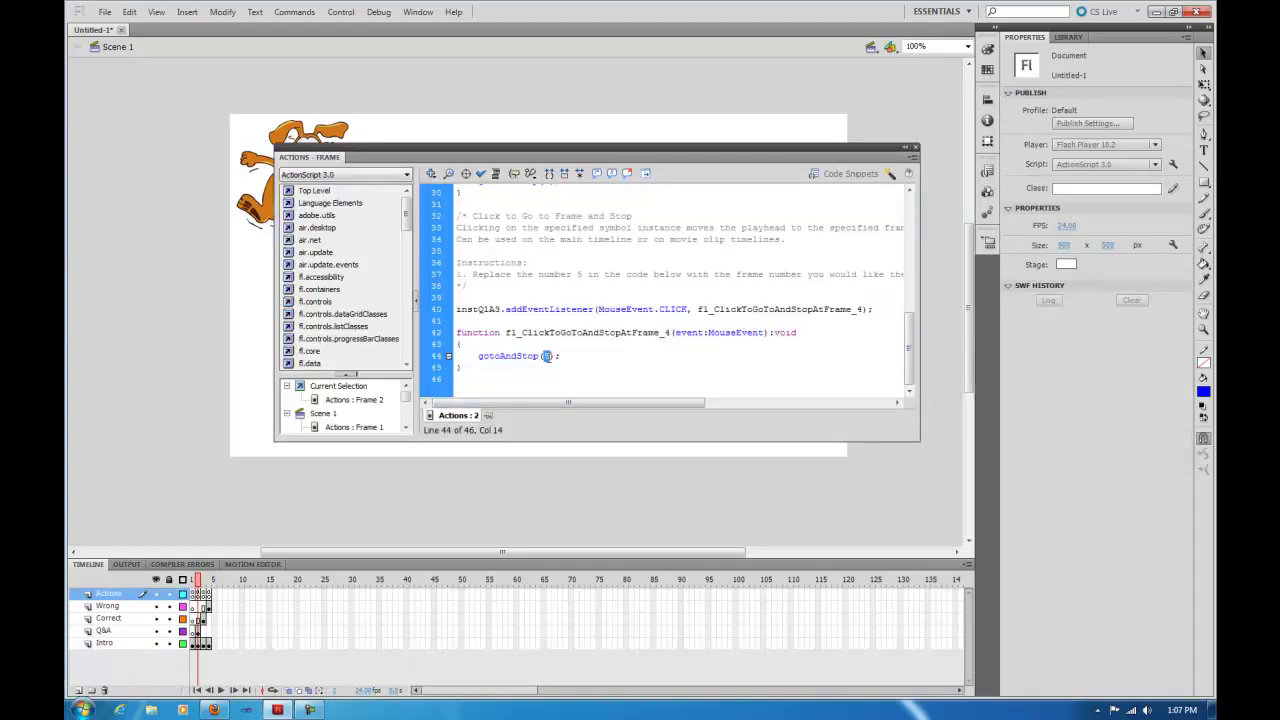
{"action": "left_click", "coordinate": [914, 147]}
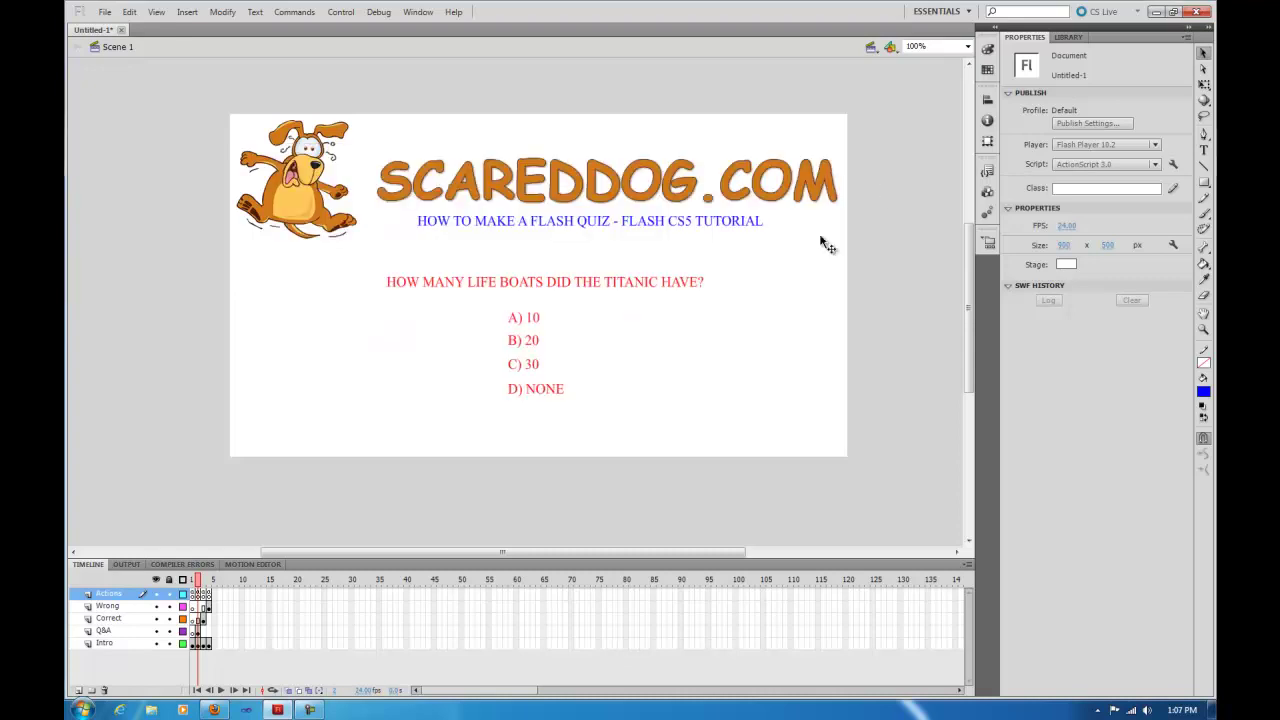
Apply the "Click to Go to Frame and Stop" snippet to the "D) NONE" button as instQ1A4 and edit its gotoAndStop frame number.
{"action": "left_click", "coordinate": [536, 397]}
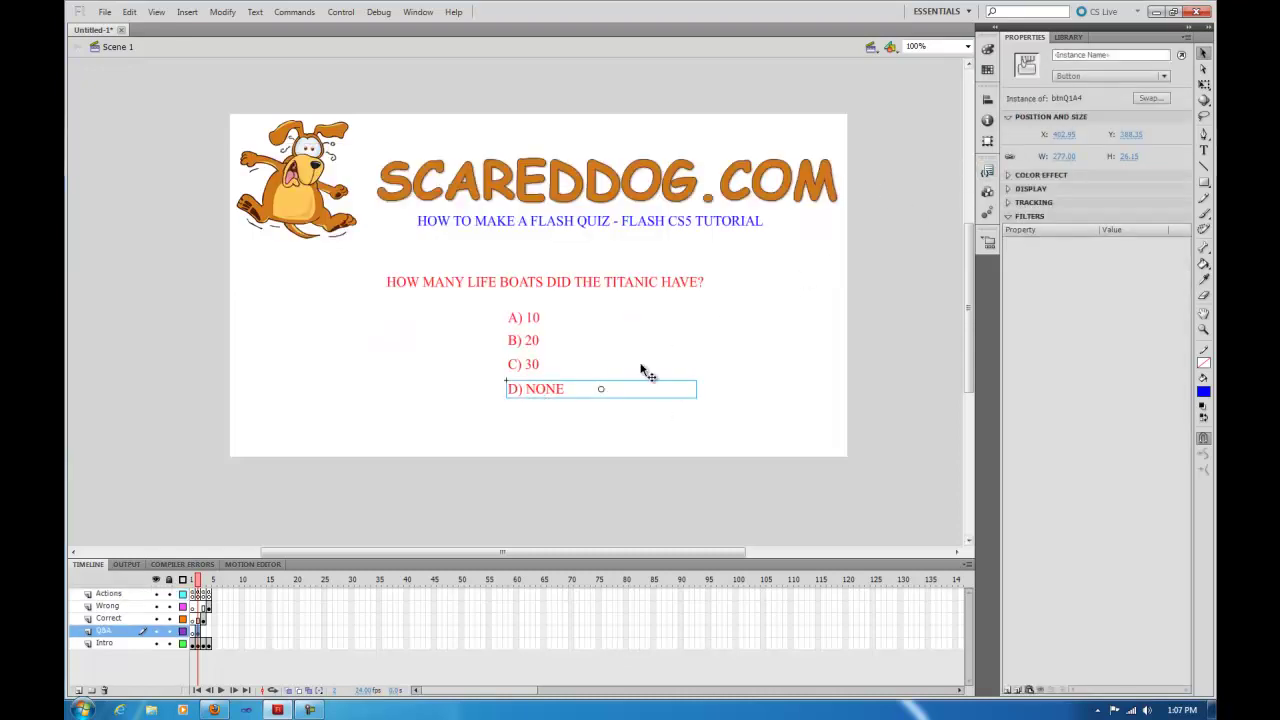
{"action": "left_click", "coordinate": [988, 176]}
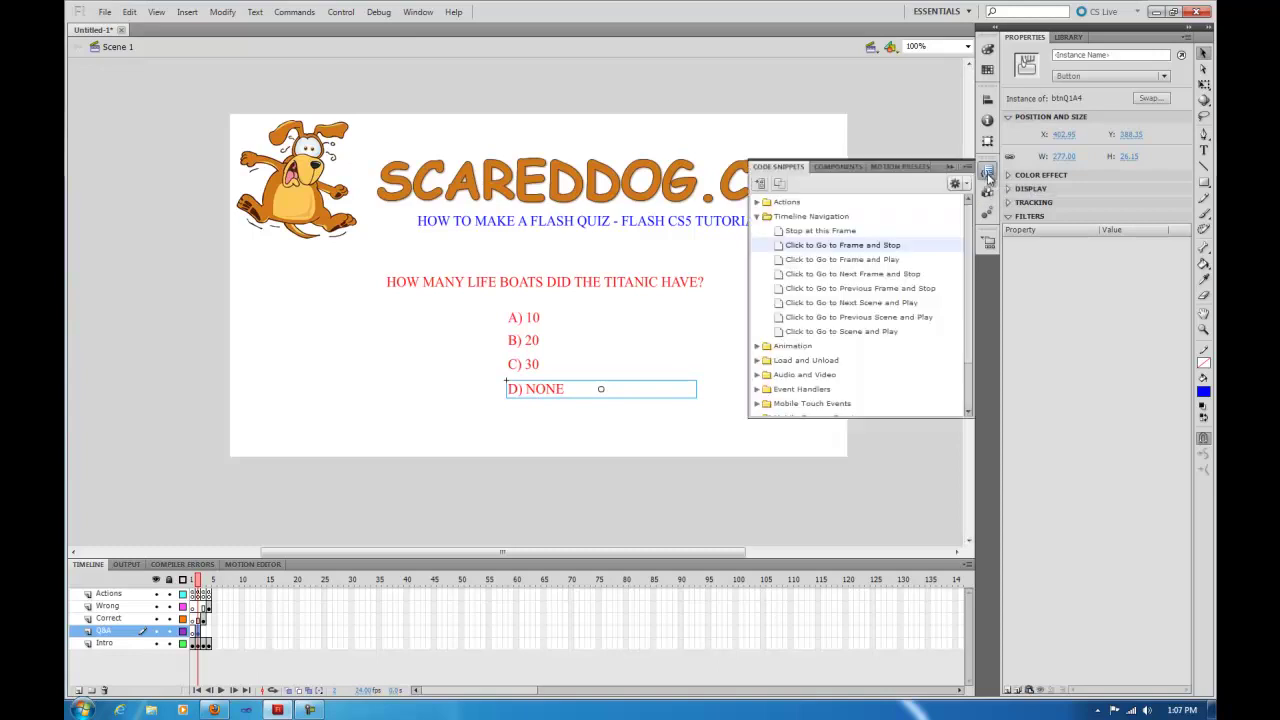
{"action": "double_click", "coordinate": [841, 252]}
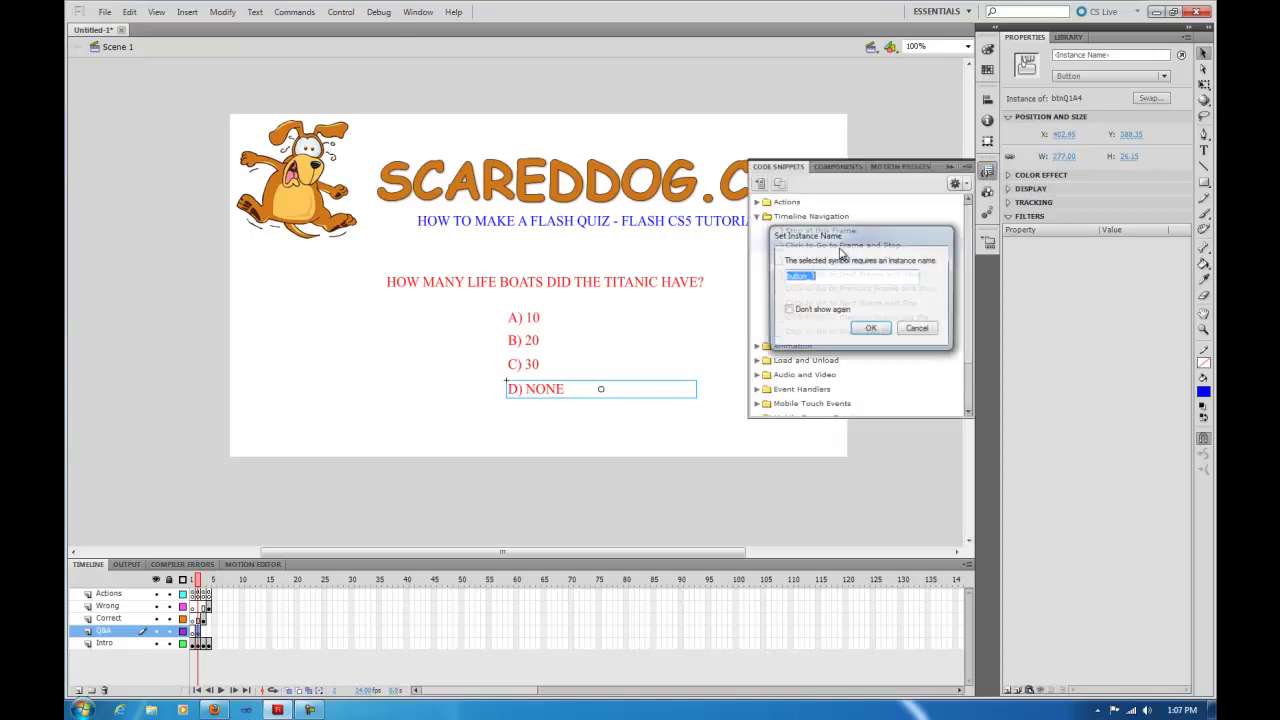
{"action": "type", "text": "btn"}
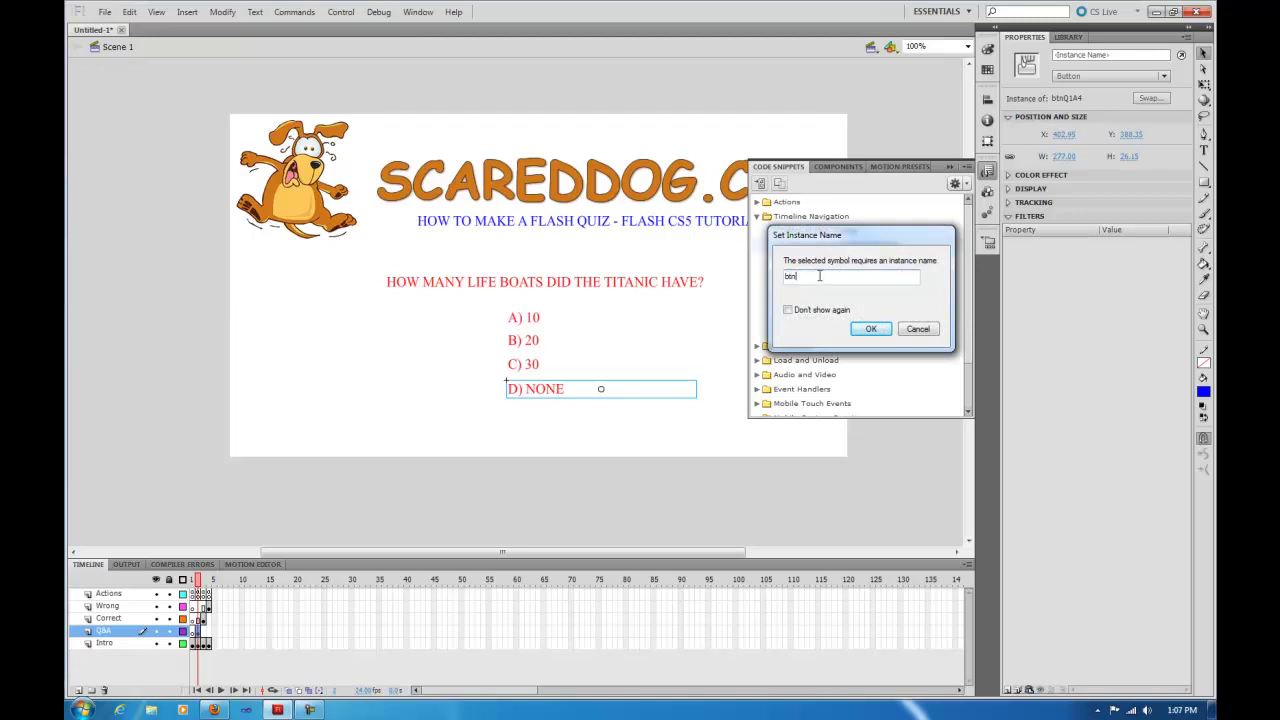
{"action": "key", "text": "BackSpace"}
{"action": "key", "text": "BackSpace"}
{"action": "left_click", "coordinate": [871, 329]}
{"action": "left_click", "coordinate": [550, 357]}
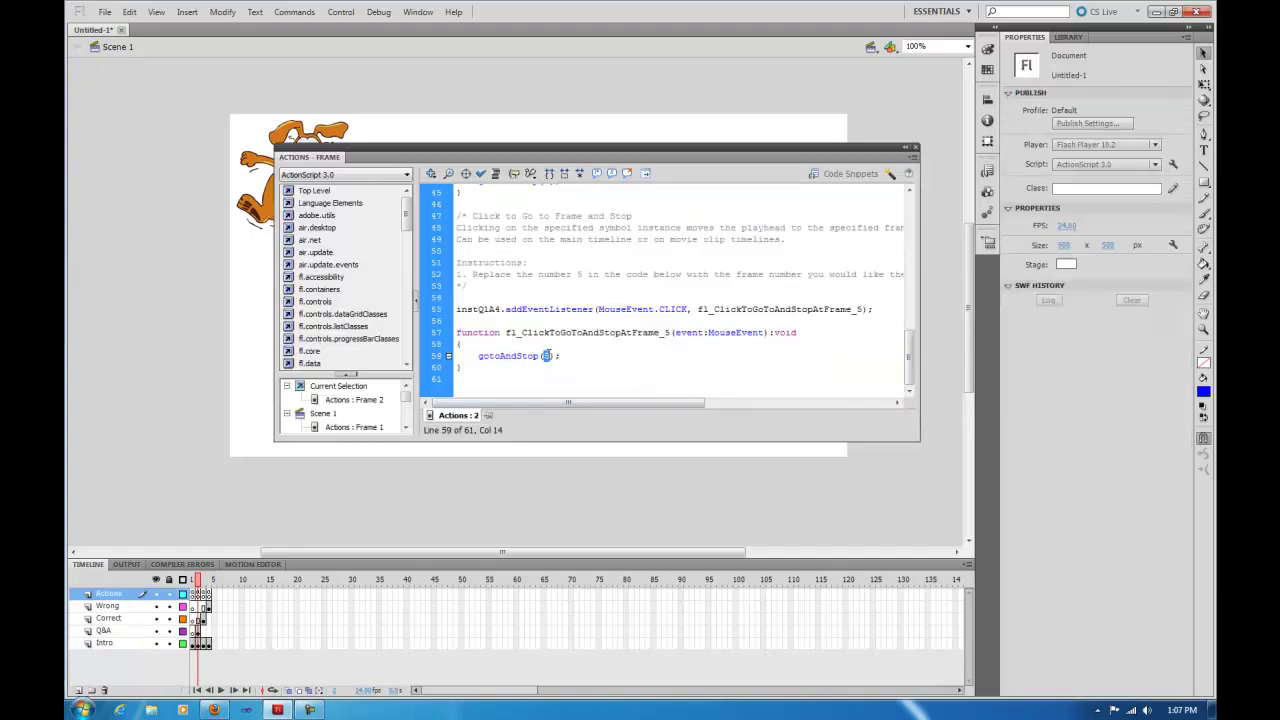
{"action": "left_click", "coordinate": [913, 148]}
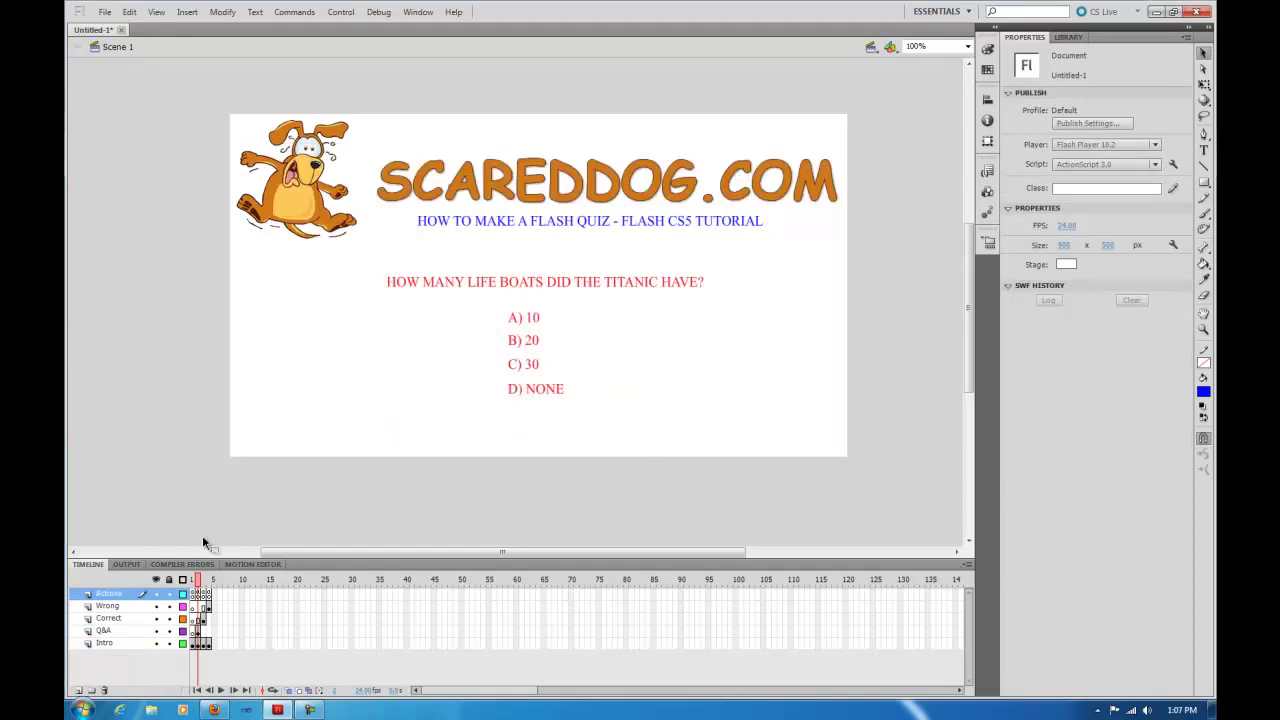
Convert the "CLICK HERE TO PLAY AGAIN!" text on frame 4 into a button symbol named btnReplay.
{"action": "left_click_drag", "start_coordinate": [197, 580], "coordinate": [214, 580]}
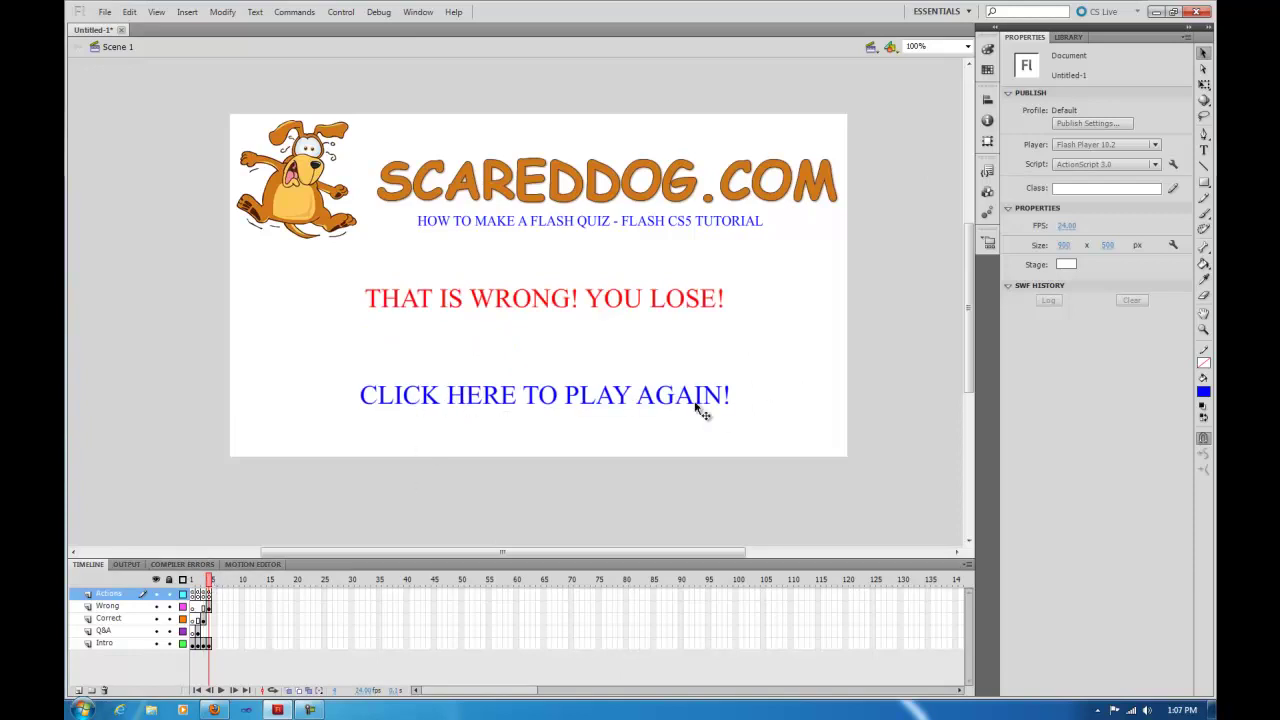
{"action": "left_click", "coordinate": [591, 398]}
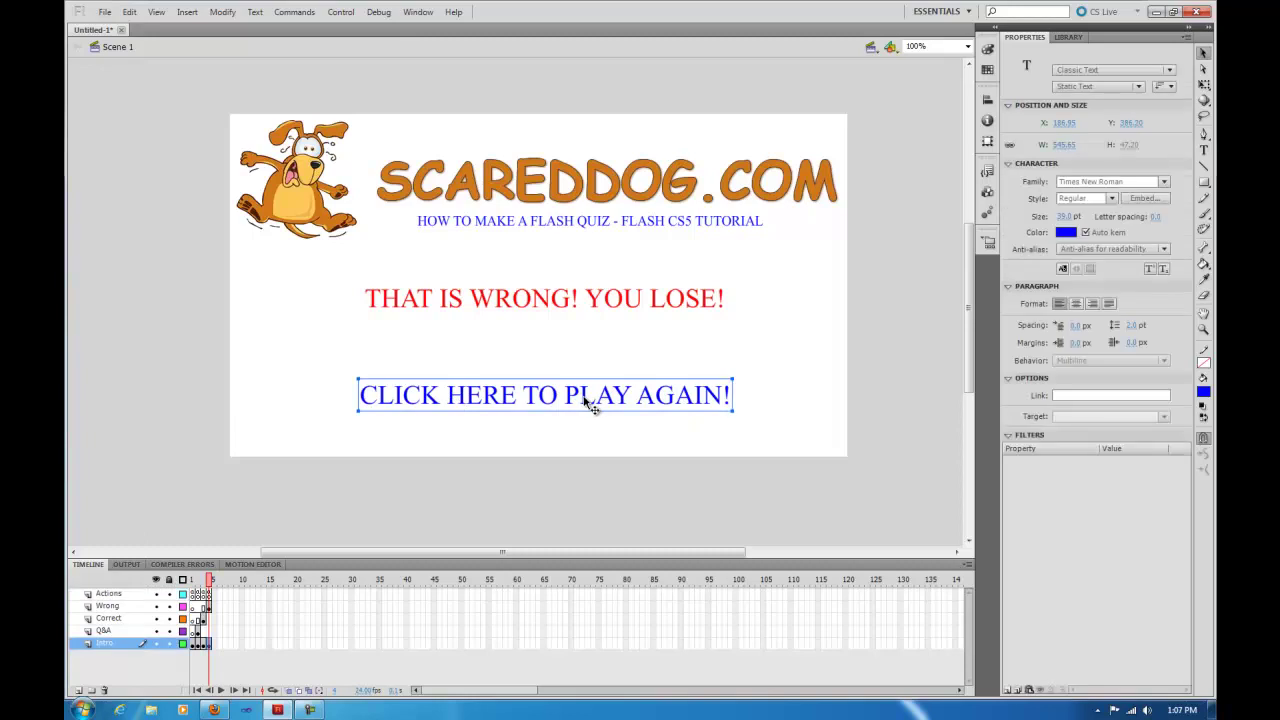
{"action": "right_click", "coordinate": [512, 400]}
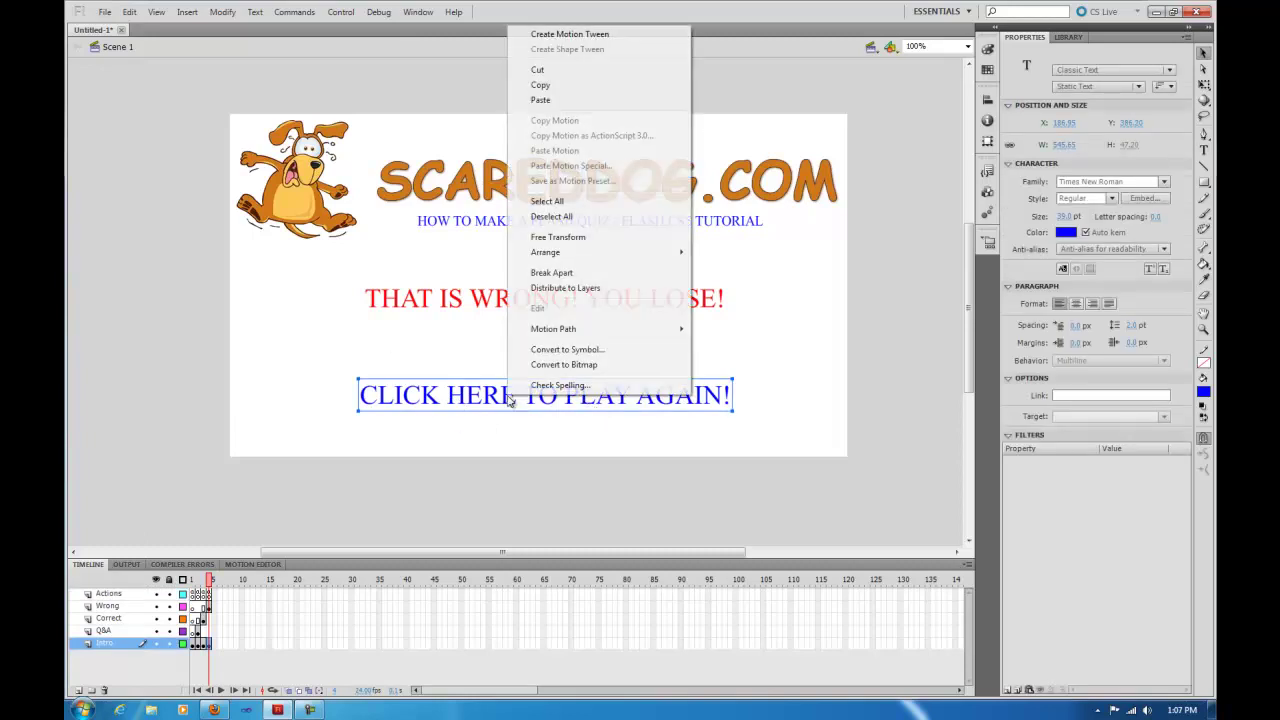
{"action": "left_click", "coordinate": [558, 352]}
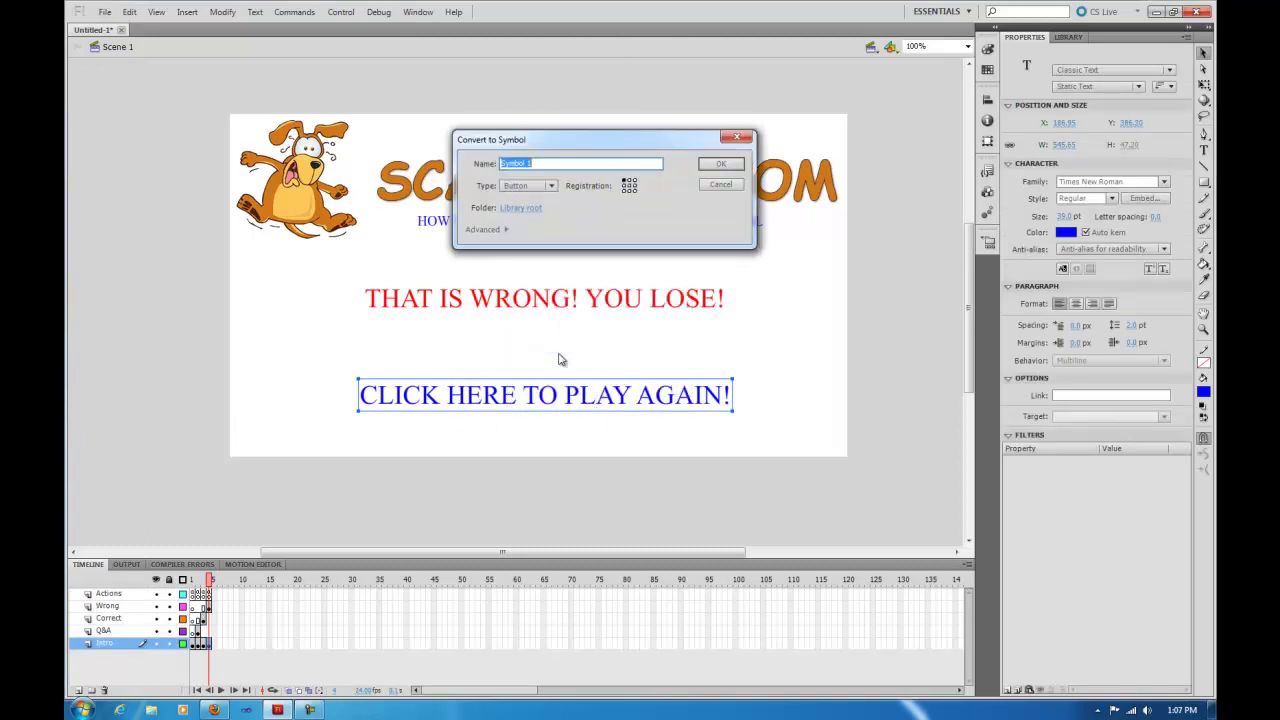
{"action": "type", "text": "play"}
{"action": "left_click", "coordinate": [721, 165]}
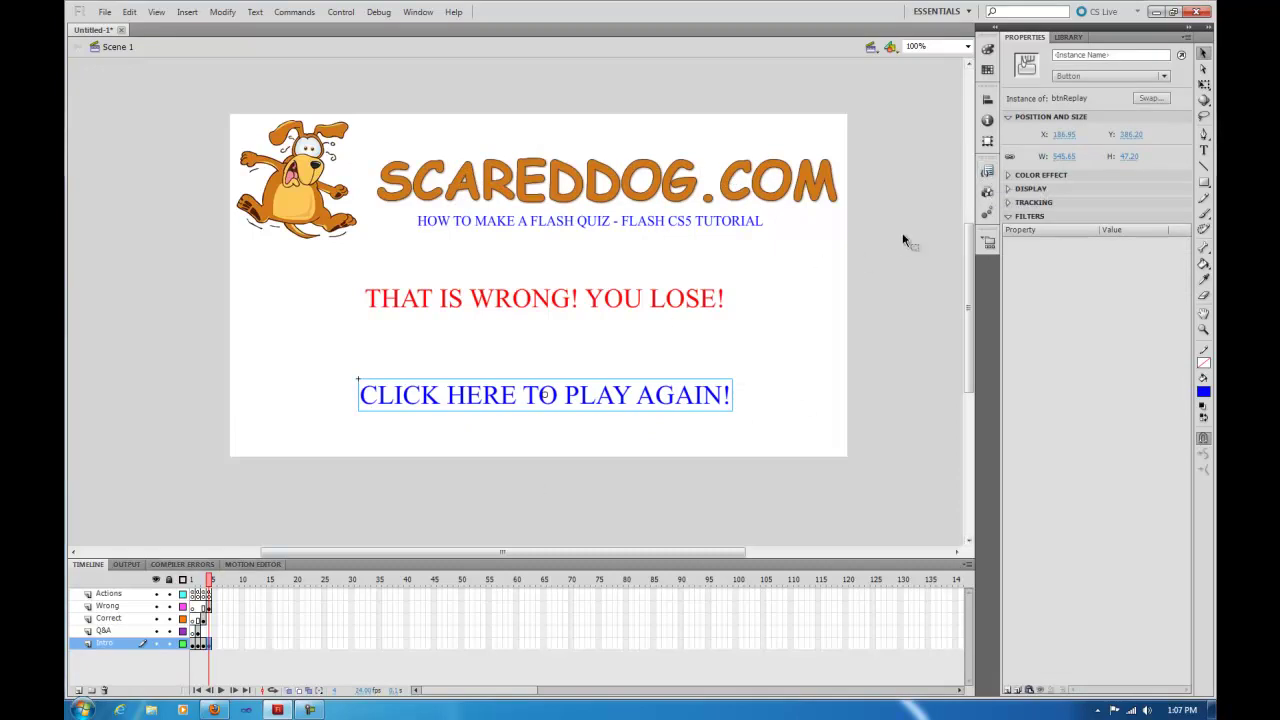
Apply the "Click to Go to Frame and Stop" snippet to the play-again button with the instance name instReplay.
{"action": "mouse_move", "coordinate": [210, 580]}
{"action": "left_mouse_down"}
{"action": "mouse_move", "coordinate": [199, 580]}
{"action": "mouse_move", "coordinate": [210, 580]}
{"action": "left_mouse_up"}
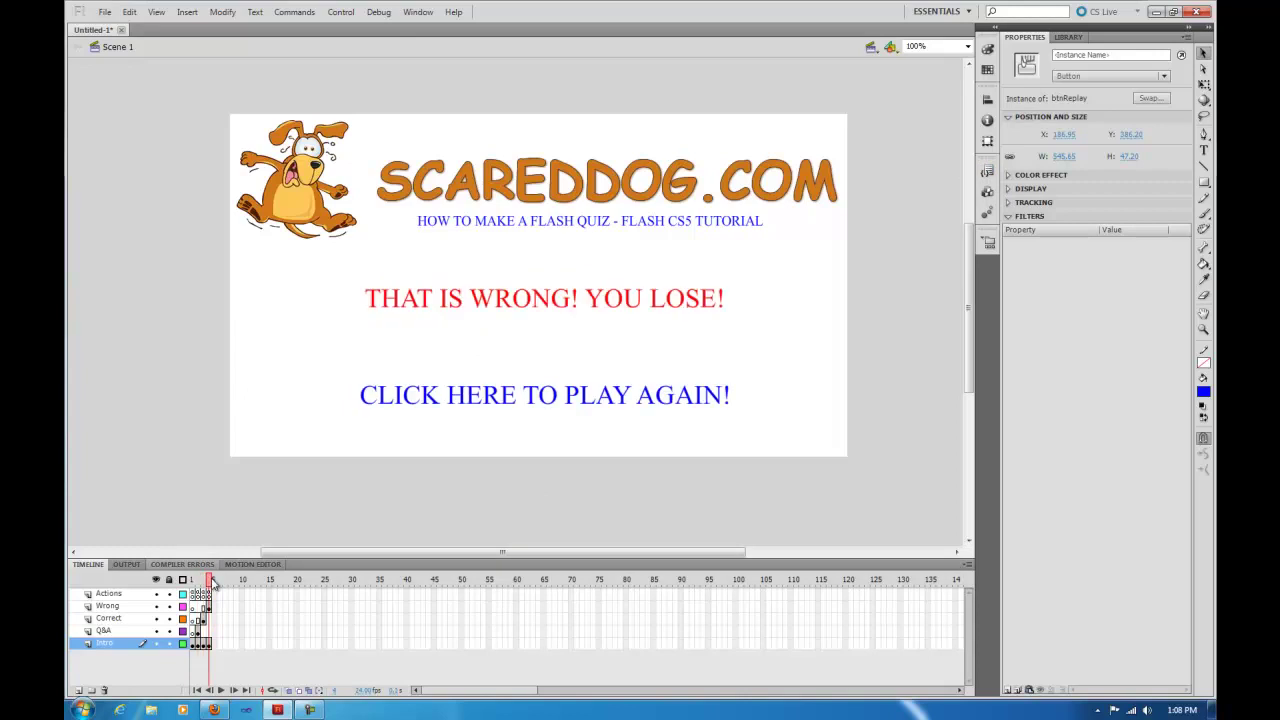
{"action": "left_click", "coordinate": [363, 472]}
{"action": "left_click", "coordinate": [411, 401]}
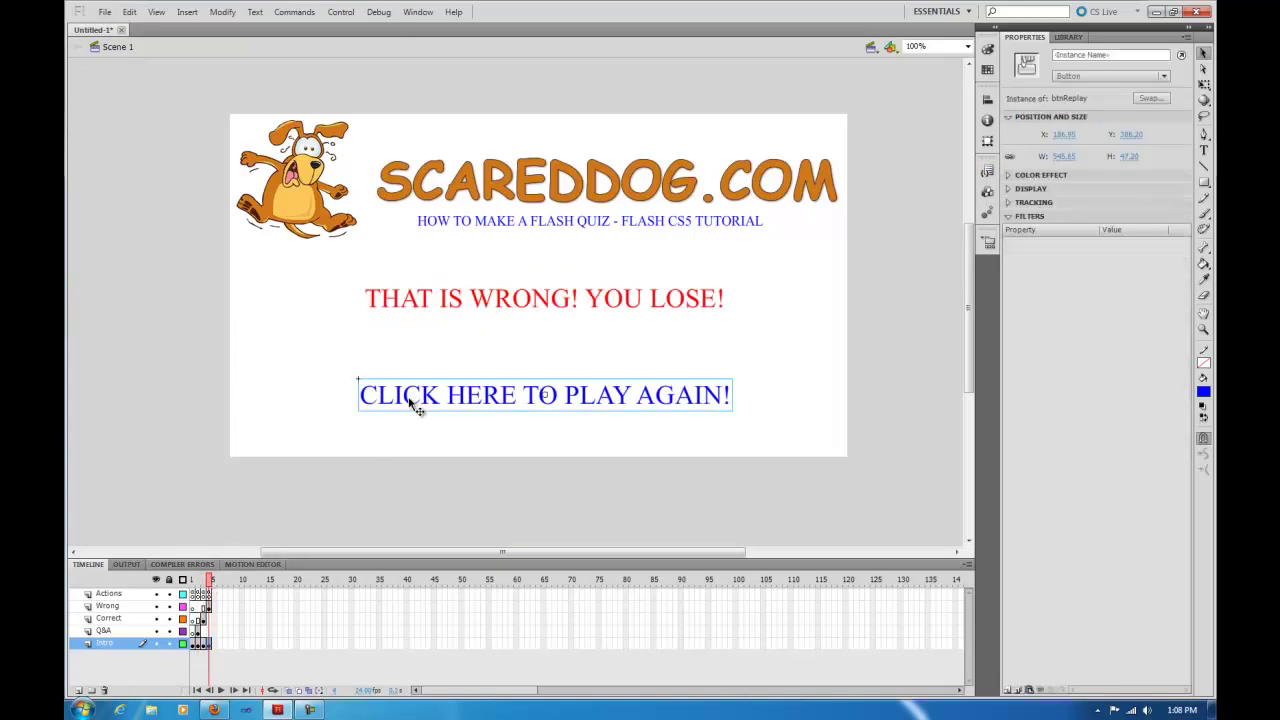
{"action": "left_click", "coordinate": [987, 171]}
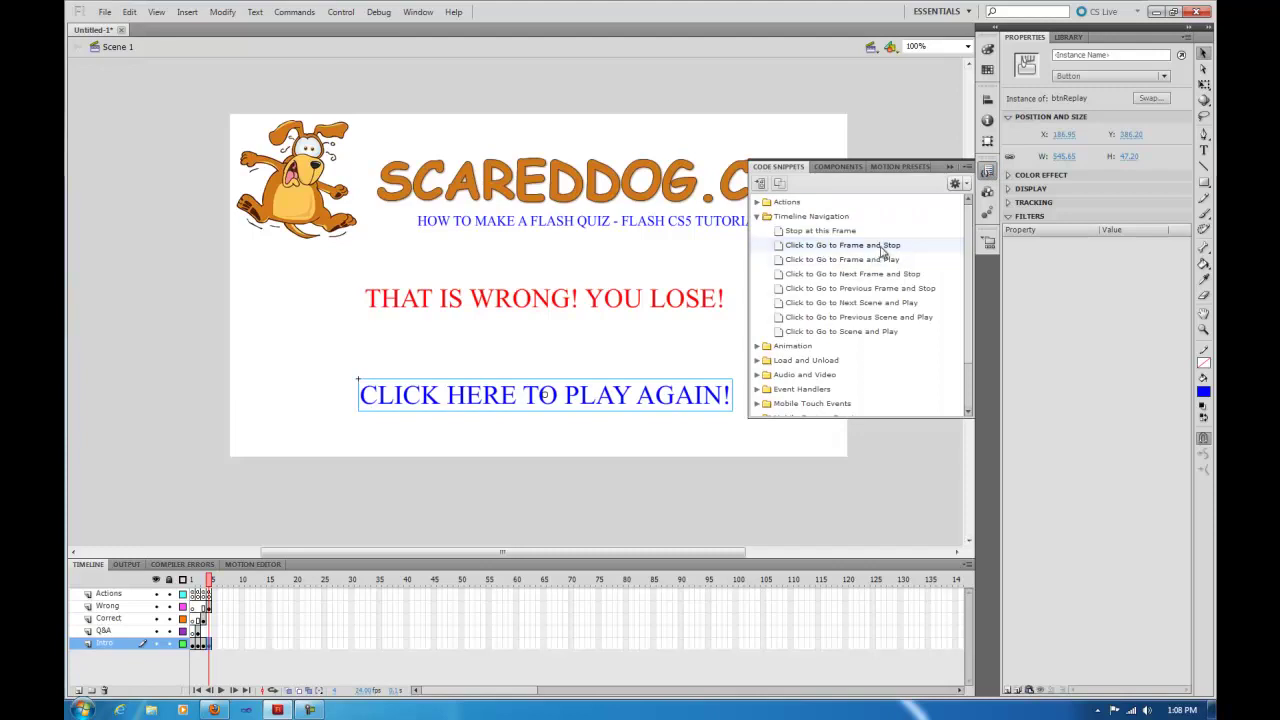
{"action": "double_click", "coordinate": [845, 247]}
{"action": "type", "text": "instReplay"}
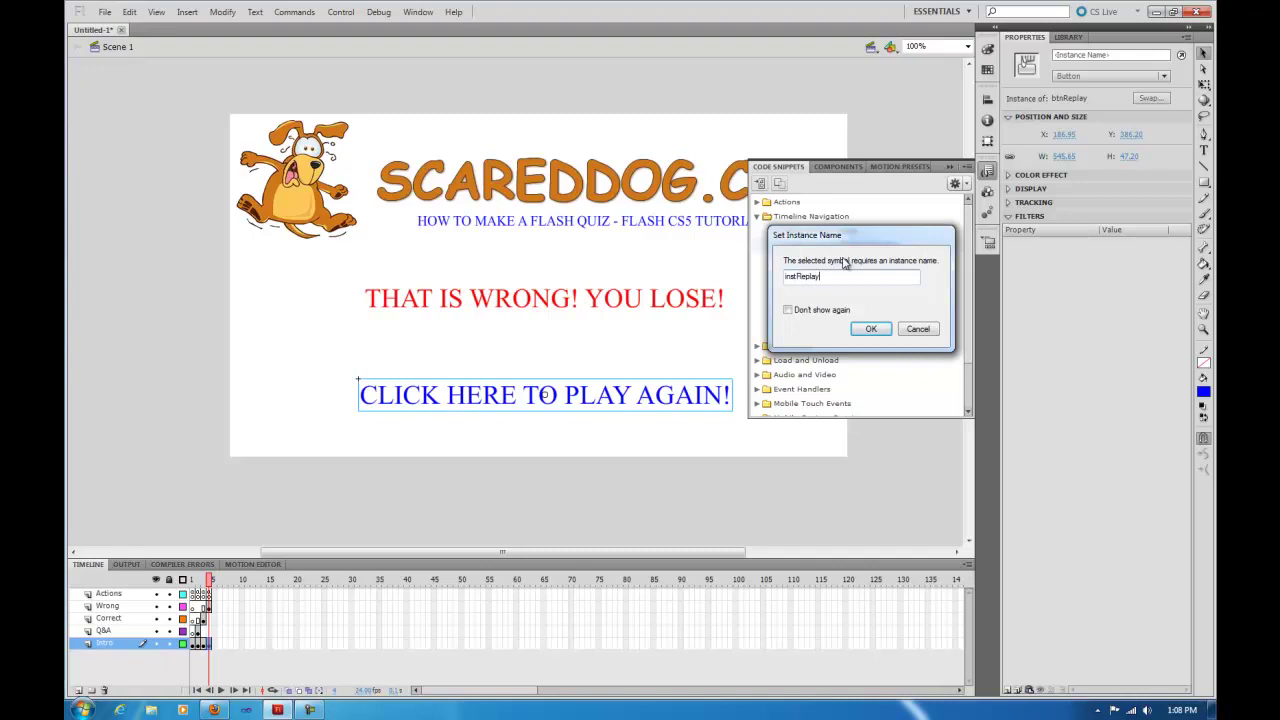
{"action": "left_click", "coordinate": [872, 329]}
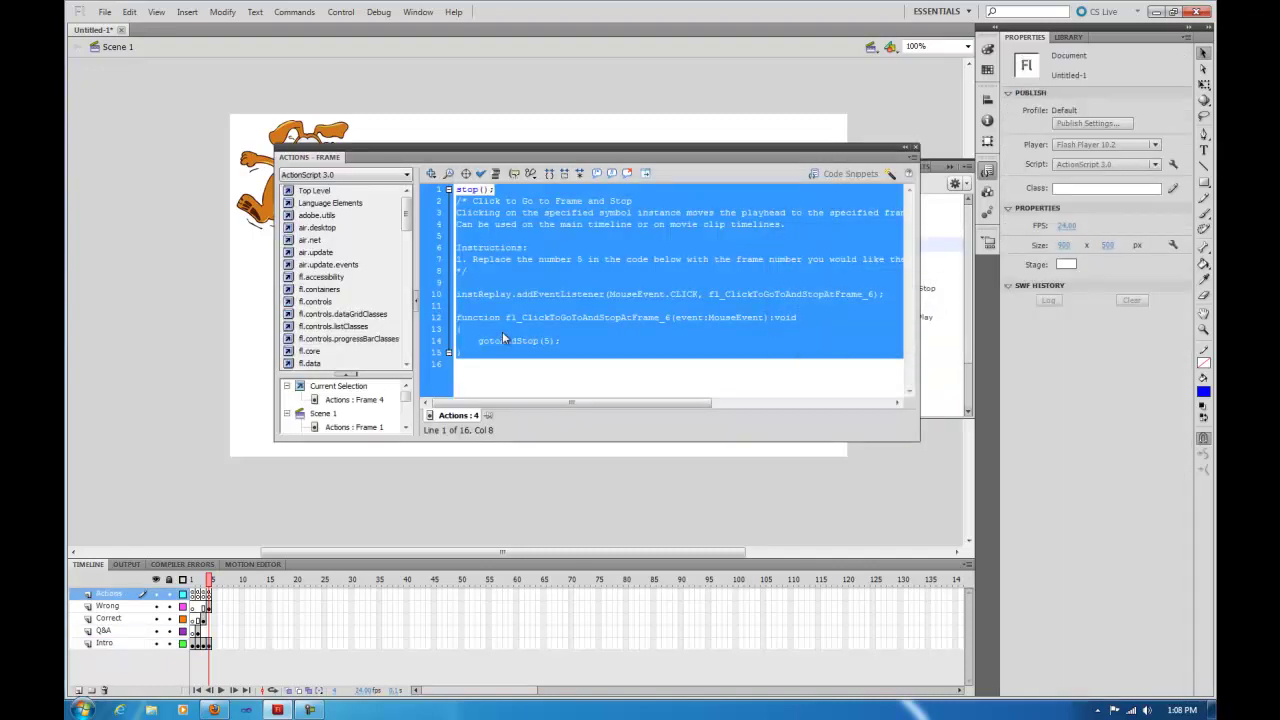
Set the gotoAndStop target in the instReplay click function to the question frame and close the script editor.
{"action": "double_click", "coordinate": [546, 341]}
{"action": "type", "text": "1"}
{"action": "left_click", "coordinate": [914, 147]}
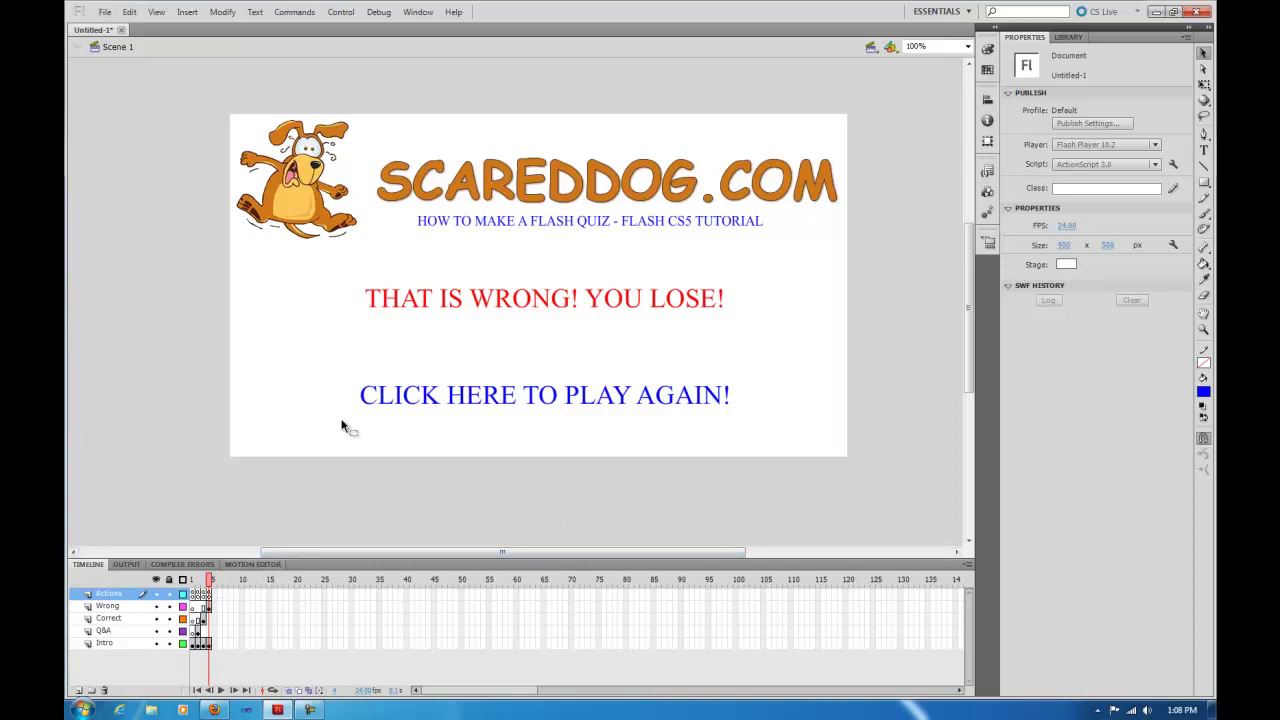
Reposition the "THAT IS CORRECT! YOU WIN!" text on frame 3 to about X 206, Y 279.
{"action": "left_click", "coordinate": [203, 580]}
{"action": "left_click", "coordinate": [198, 581]}
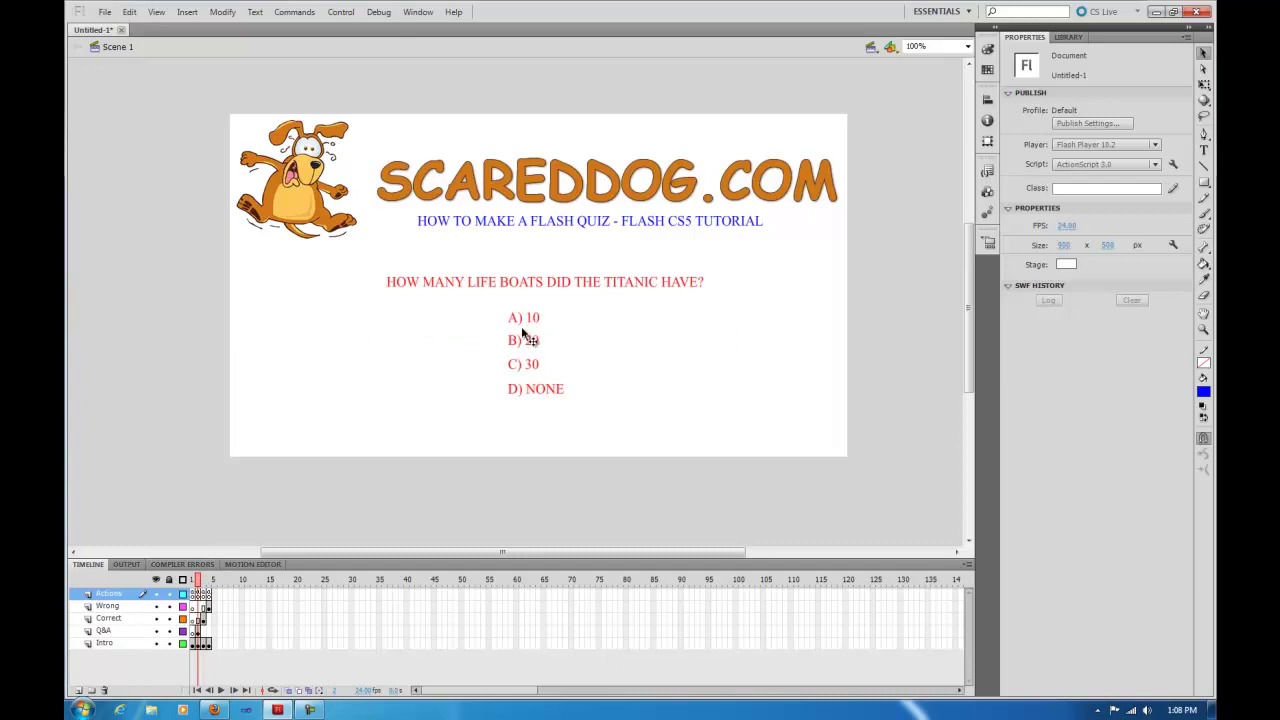
{"action": "left_click", "coordinate": [203, 580]}
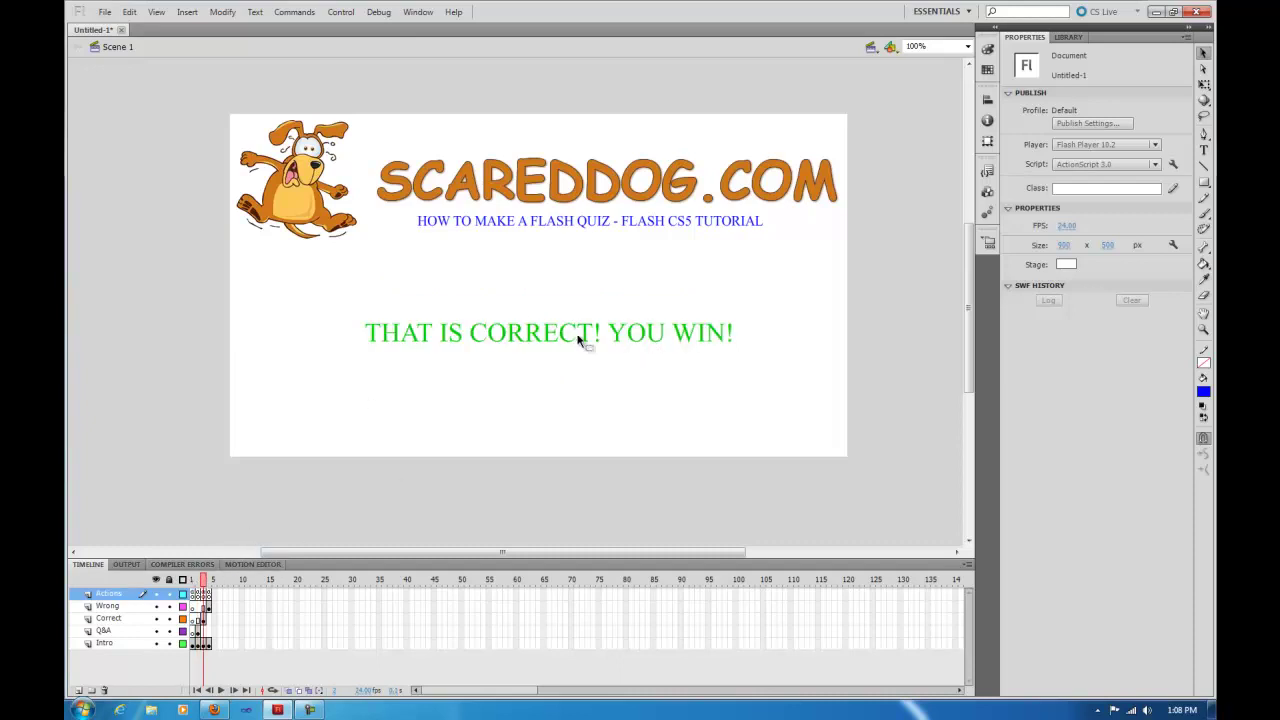
{"action": "left_click_drag", "start_coordinate": [554, 334], "coordinate": [560, 290]}
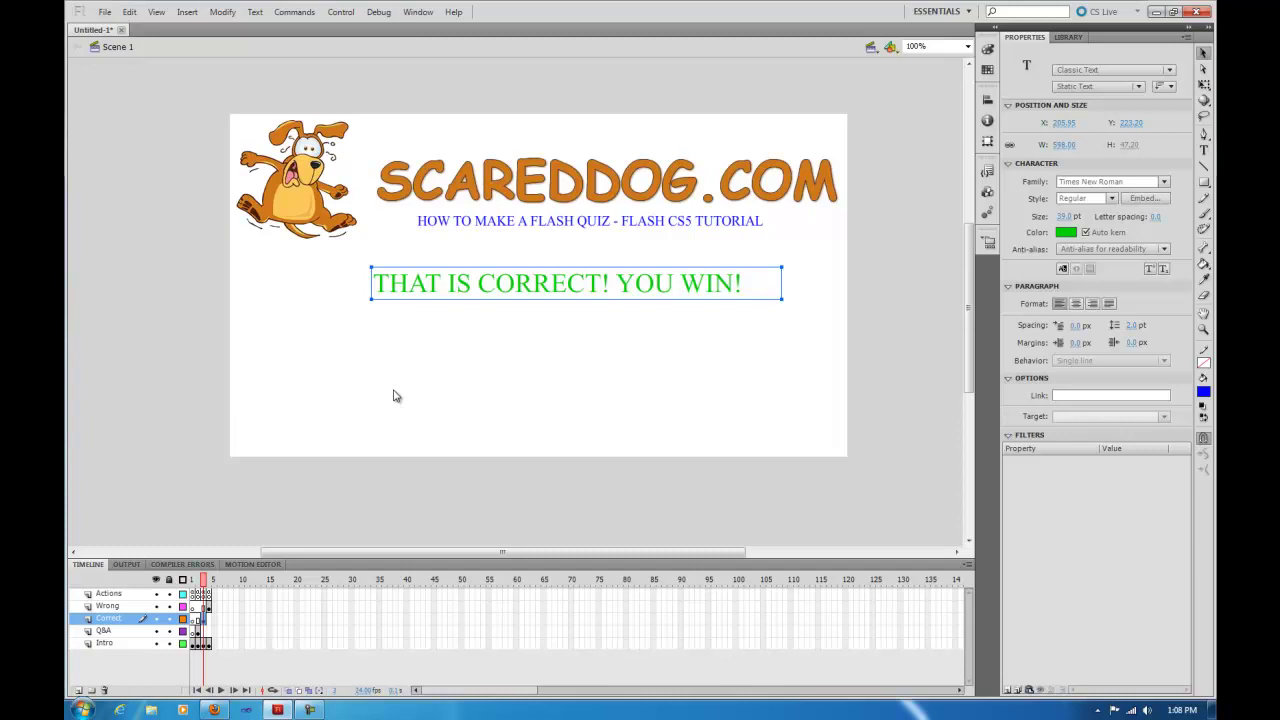
{"action": "left_click", "coordinate": [628, 352]}
{"action": "left_click_drag", "start_coordinate": [566, 287], "coordinate": [531, 329]}
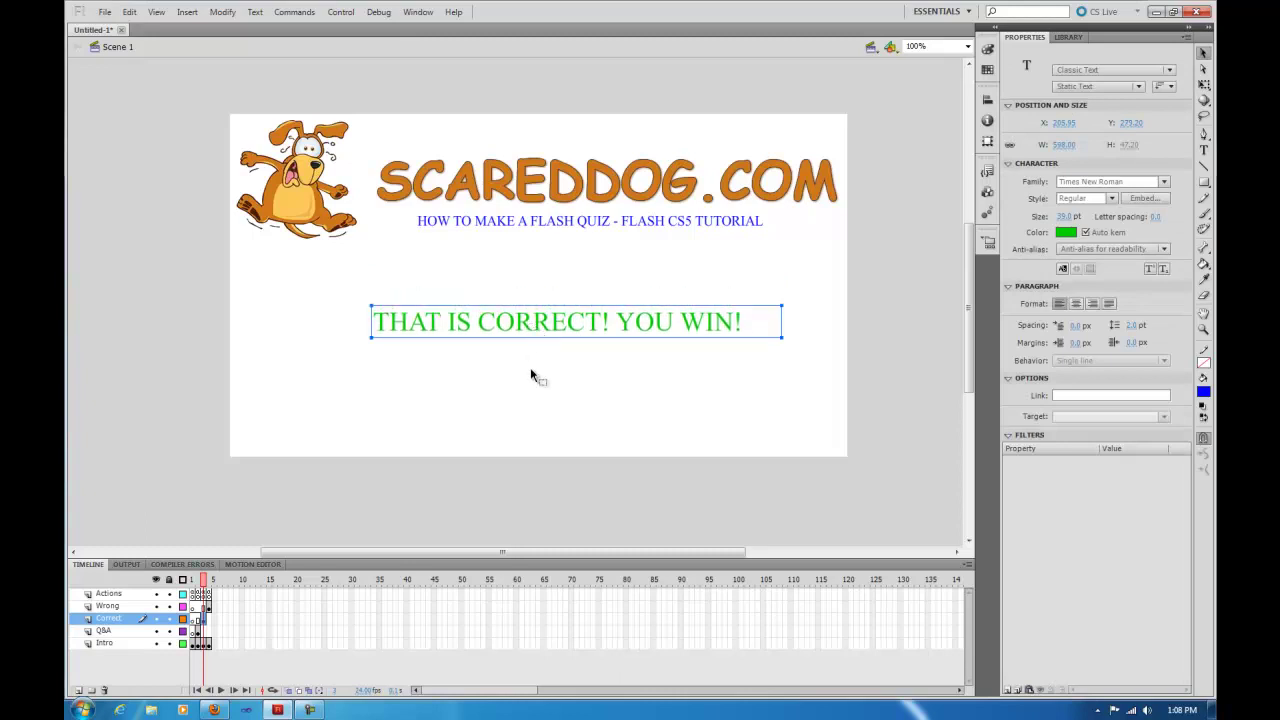
Test the movie by starting the quiz, trying answers A, C, D and B, and replaying after each wrong answer.
{"action": "left_click", "coordinate": [339, 14]}
{"action": "left_click", "coordinate": [366, 128]}
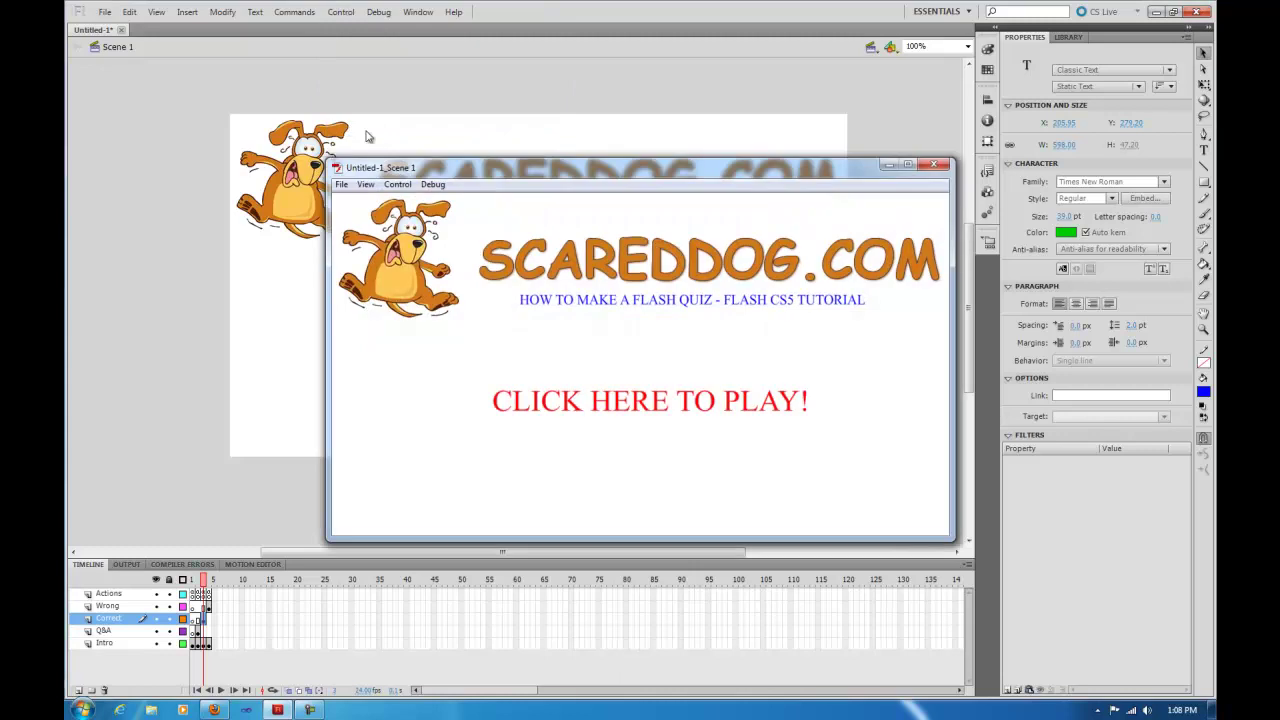
{"action": "left_click", "coordinate": [575, 400]}
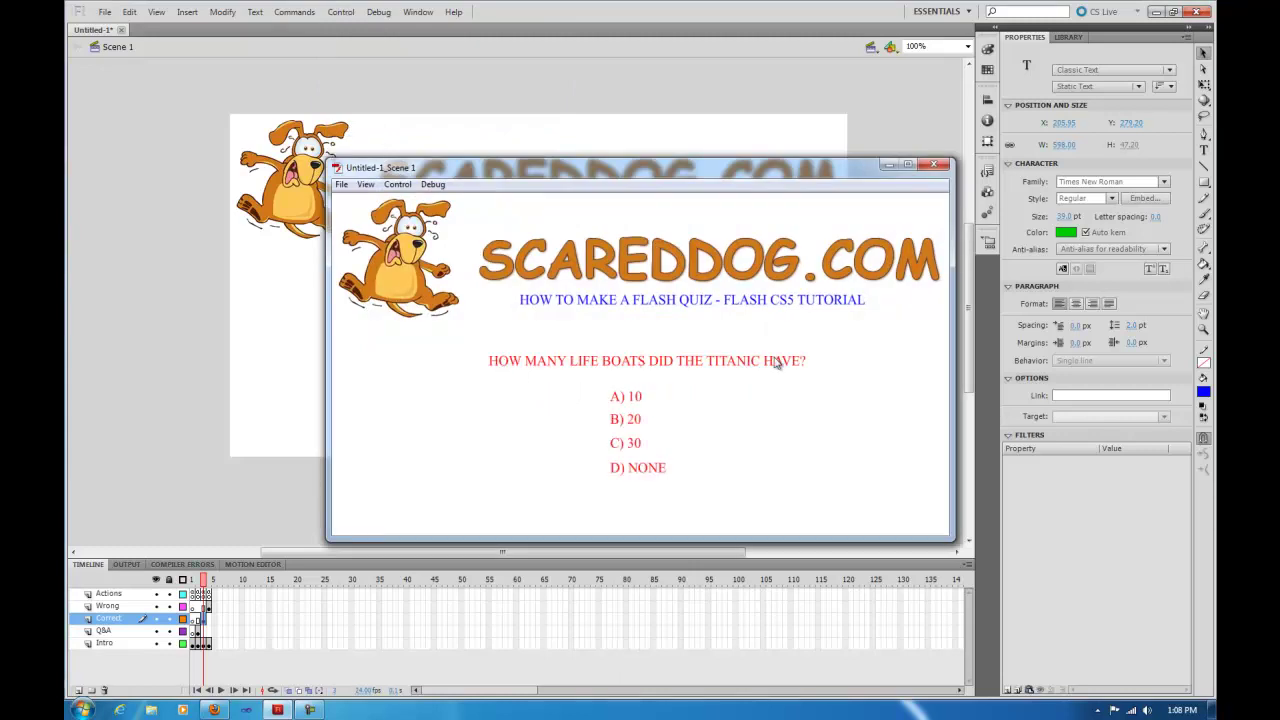
{"action": "left_click", "coordinate": [635, 400]}
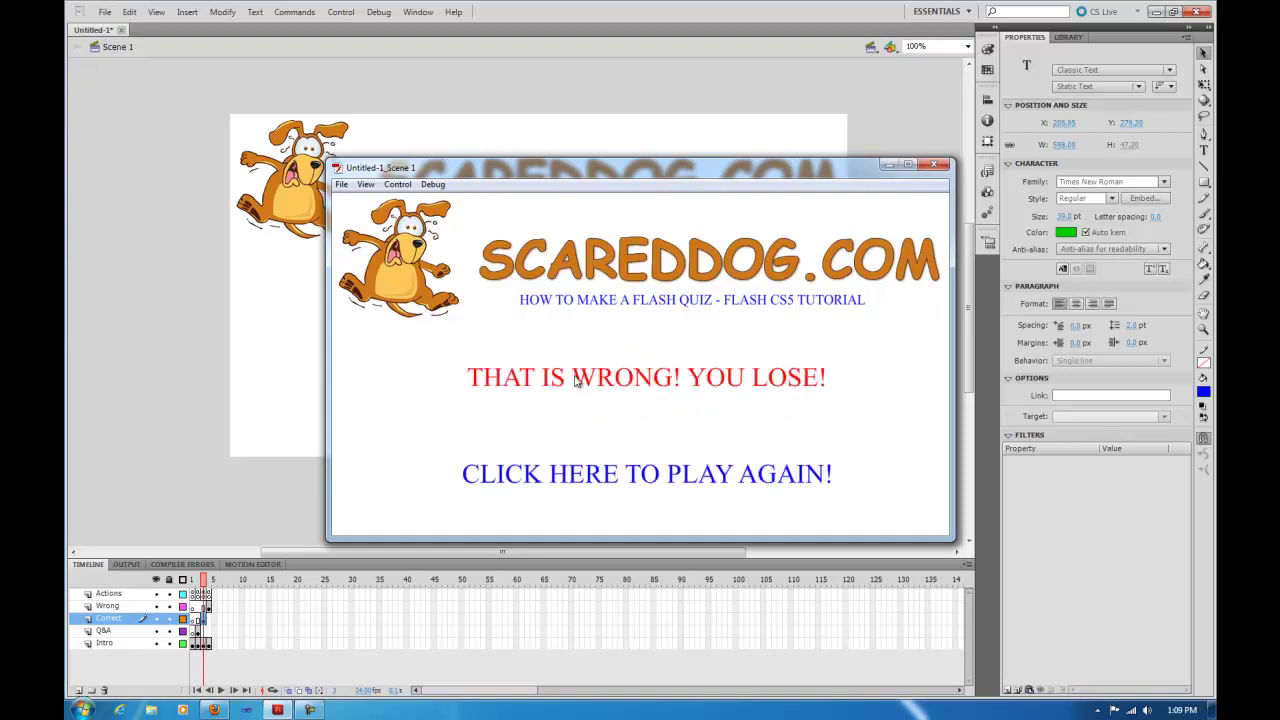
{"action": "left_click", "coordinate": [585, 475]}
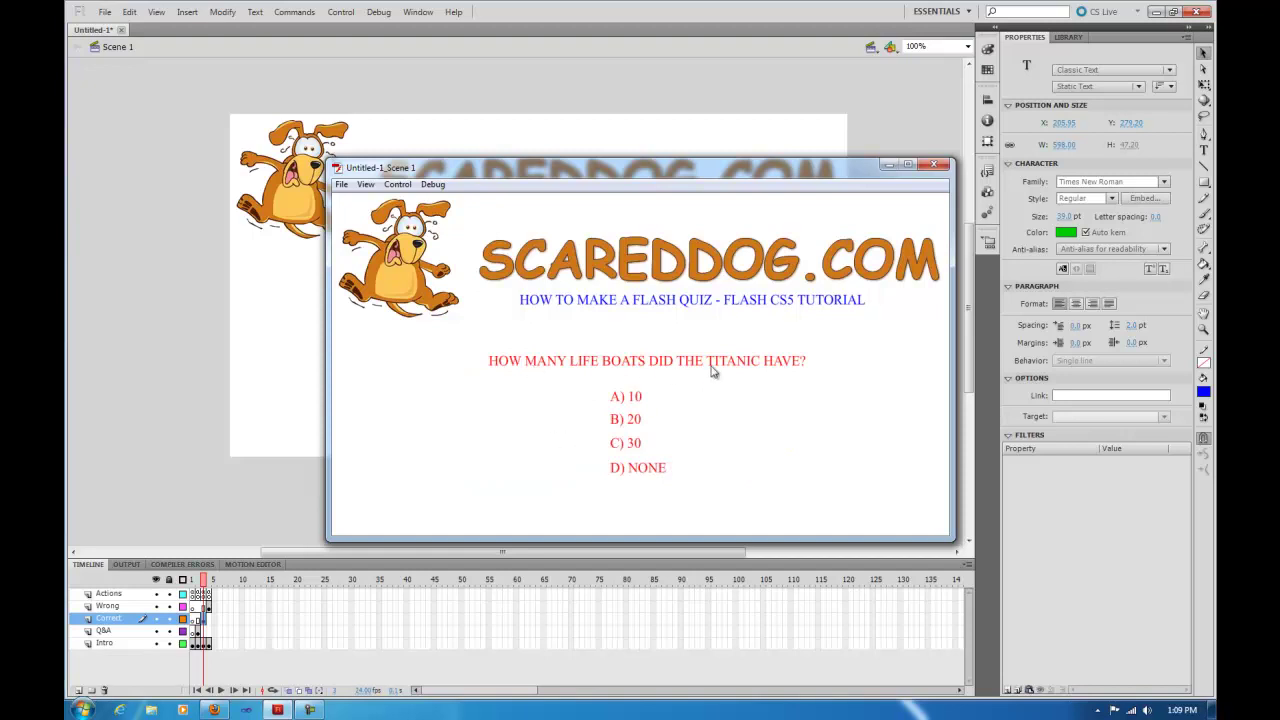
{"action": "left_click", "coordinate": [638, 446]}
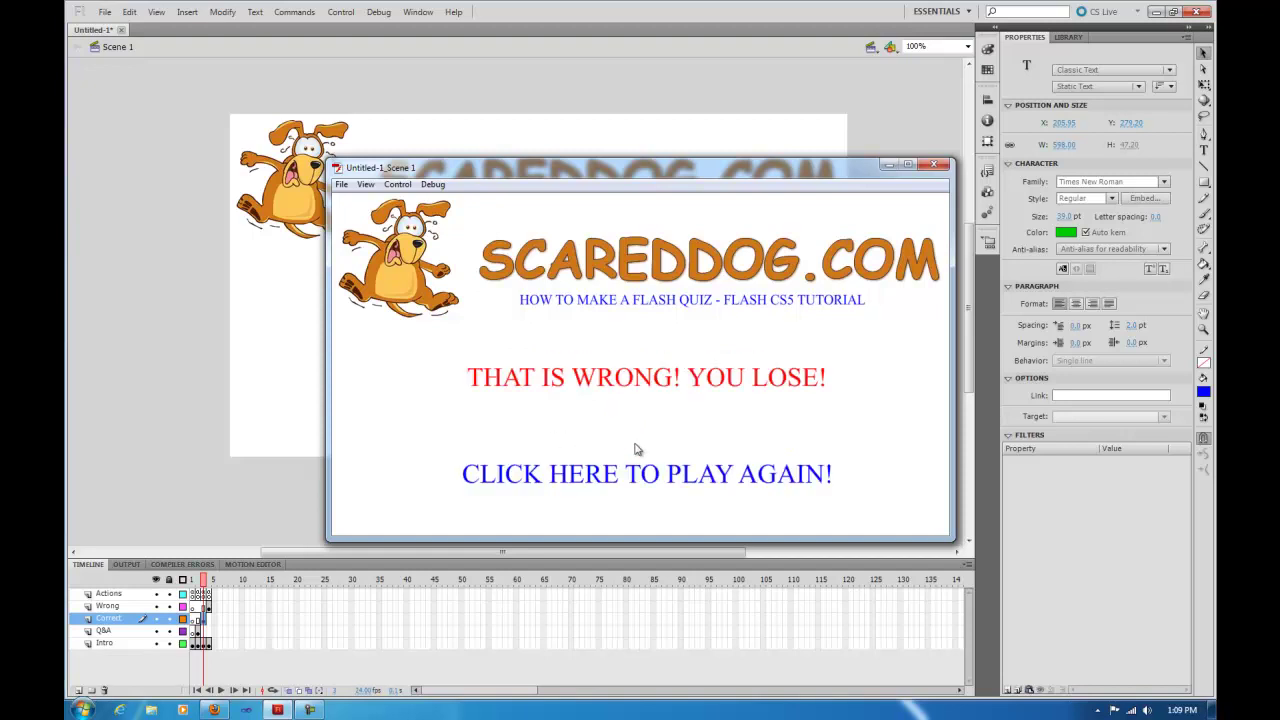
{"action": "left_click", "coordinate": [622, 478]}
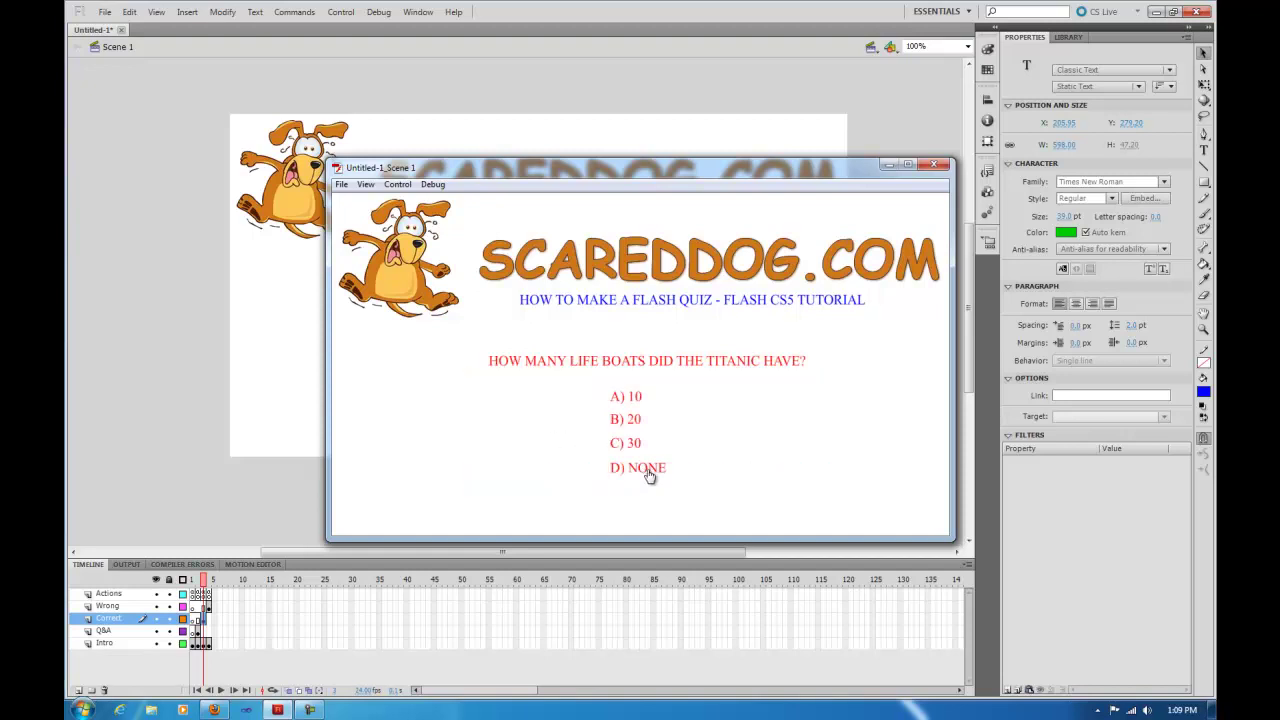
{"action": "left_click", "coordinate": [648, 474]}
{"action": "left_click", "coordinate": [620, 480]}
{"action": "left_click", "coordinate": [638, 424]}
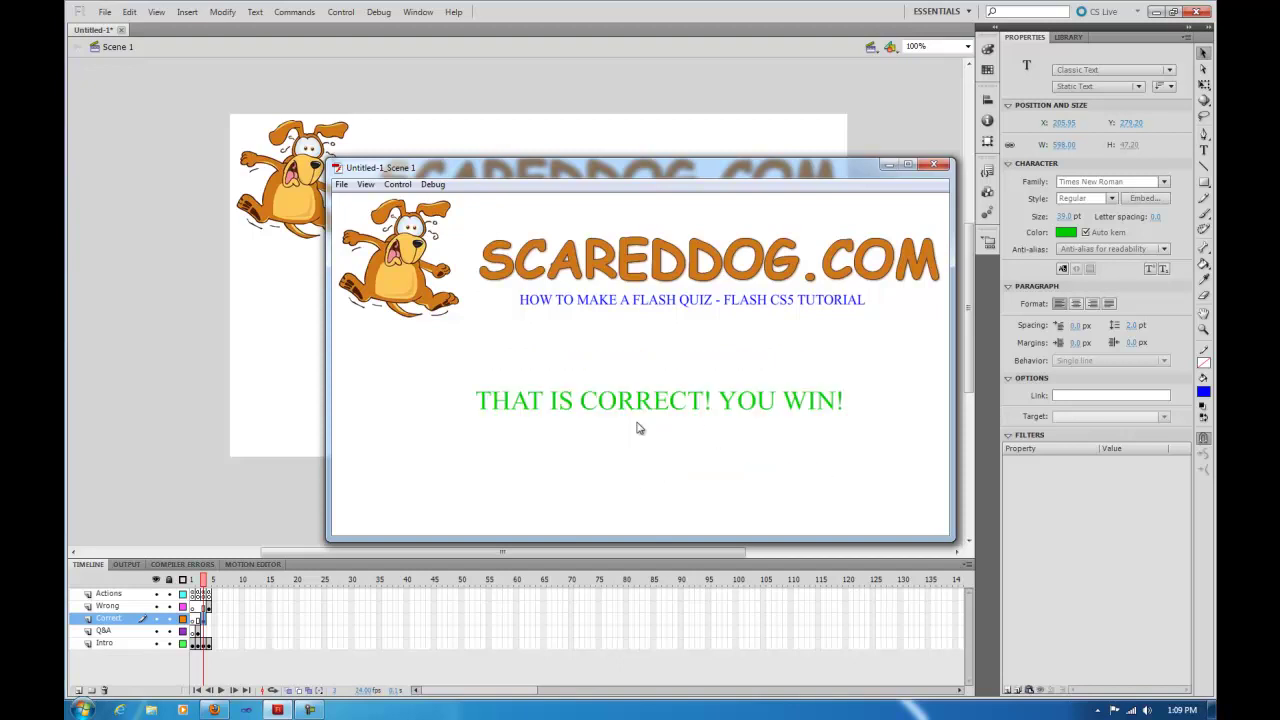